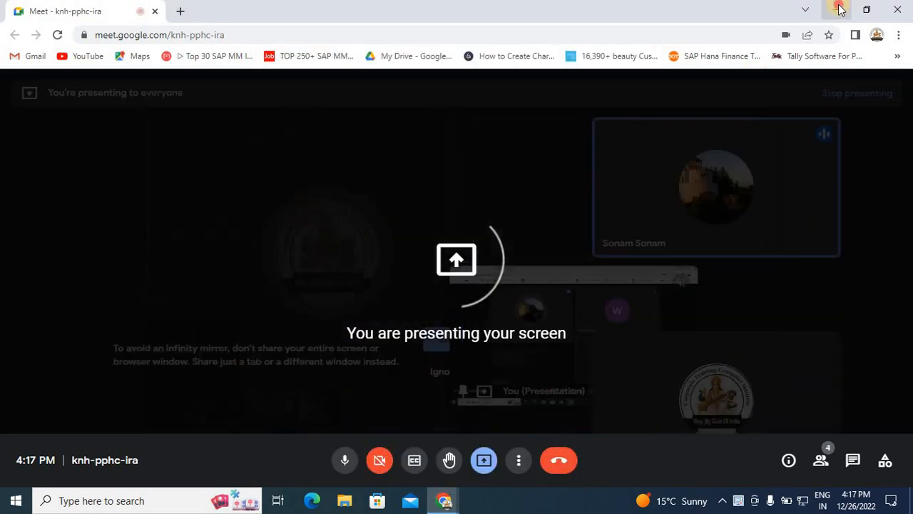
Minimize the meeting window and refresh the desktop.
left_click(837, 9)
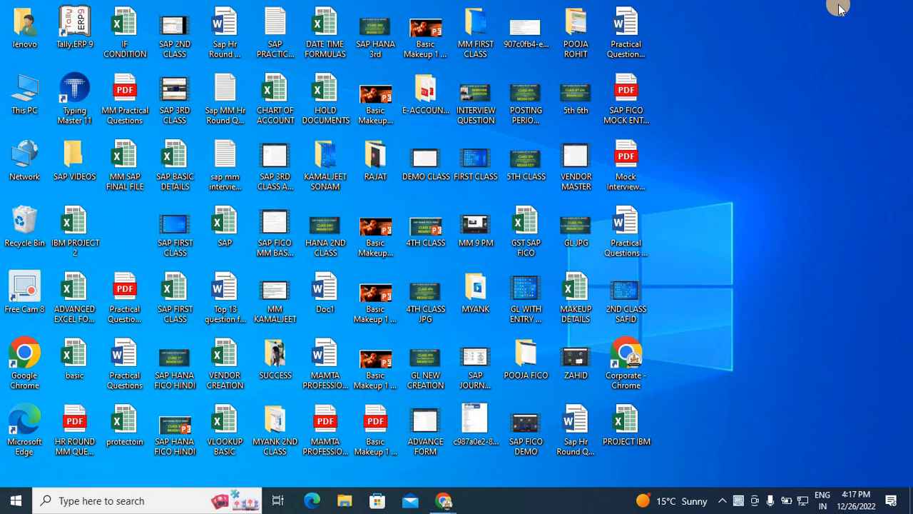
right_click(766, 132)
left_click(800, 173)
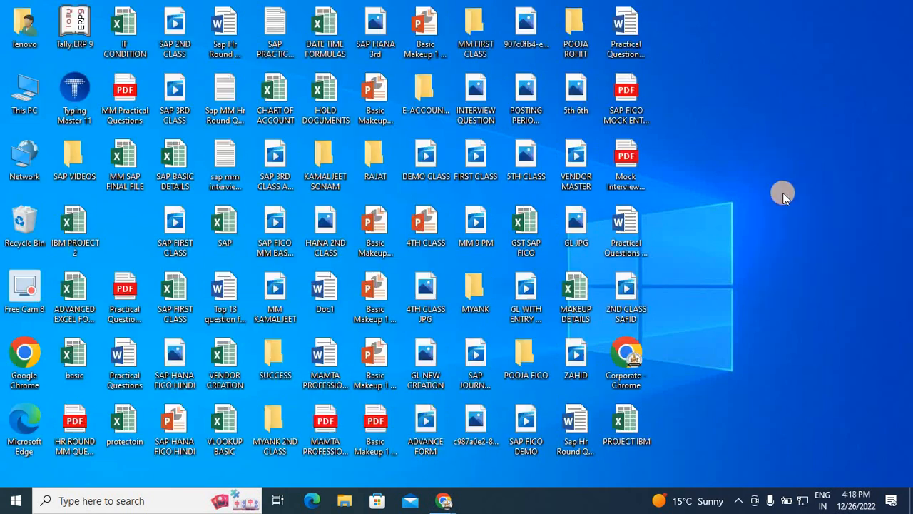
Launch Remote Desktop Connection, connect to the saved computer with the account password, and accept the certificate warning.
key("super+r")
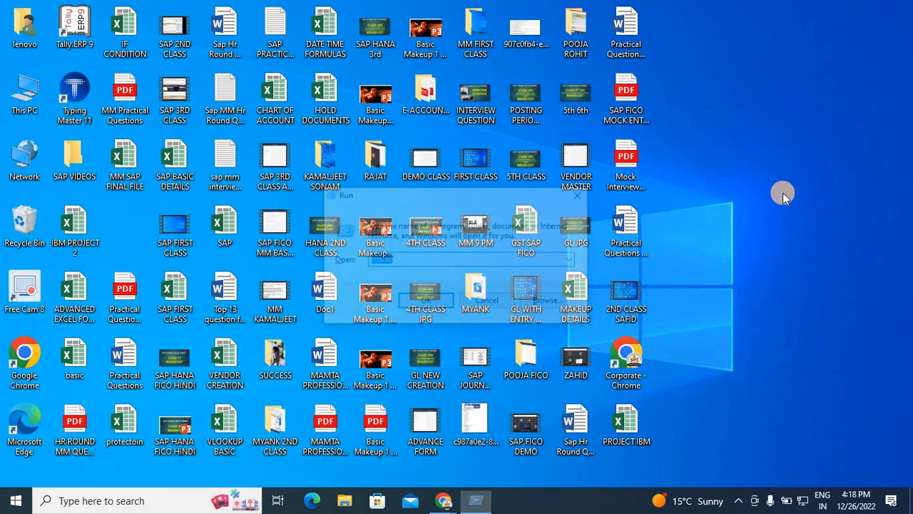
key("Return")
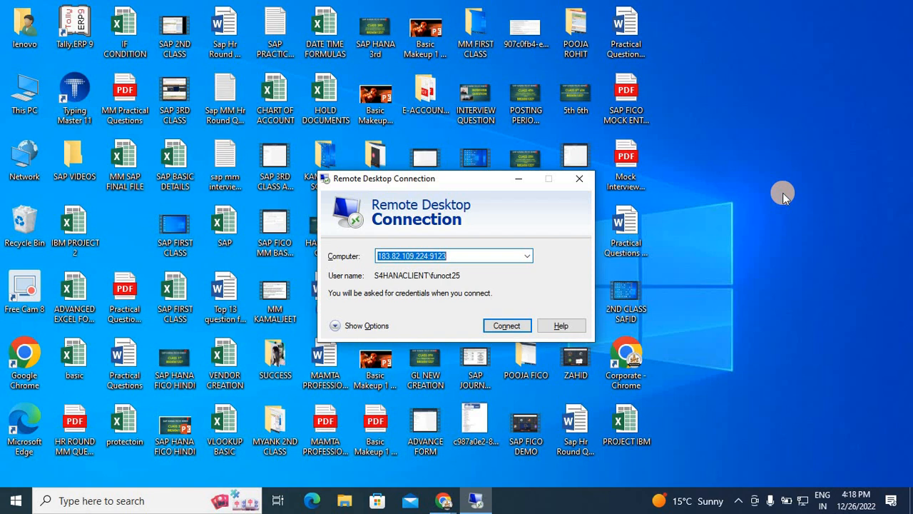
key("Return")
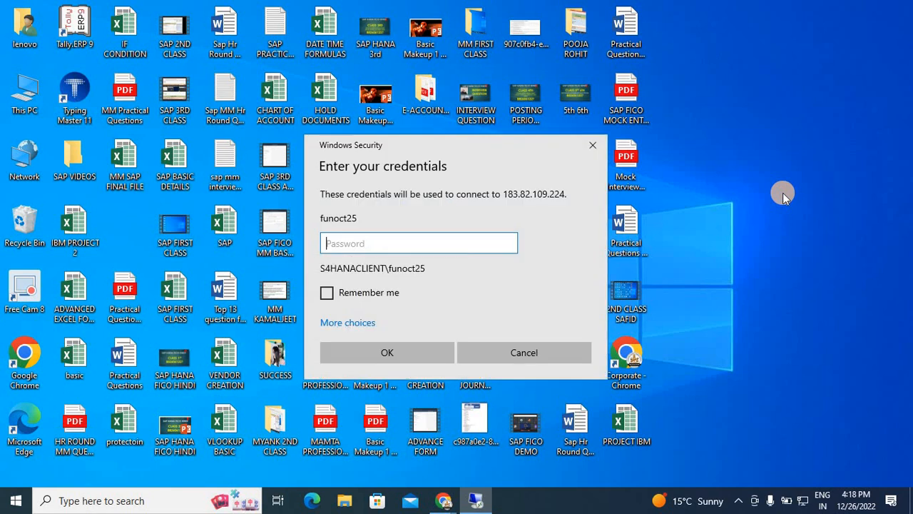
type("••••••")
key("Return")
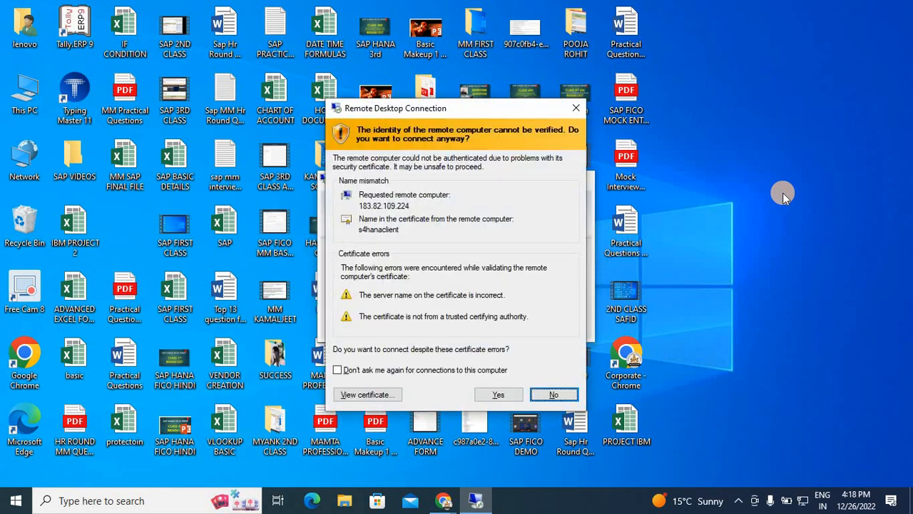
key("Left")
key("Return")
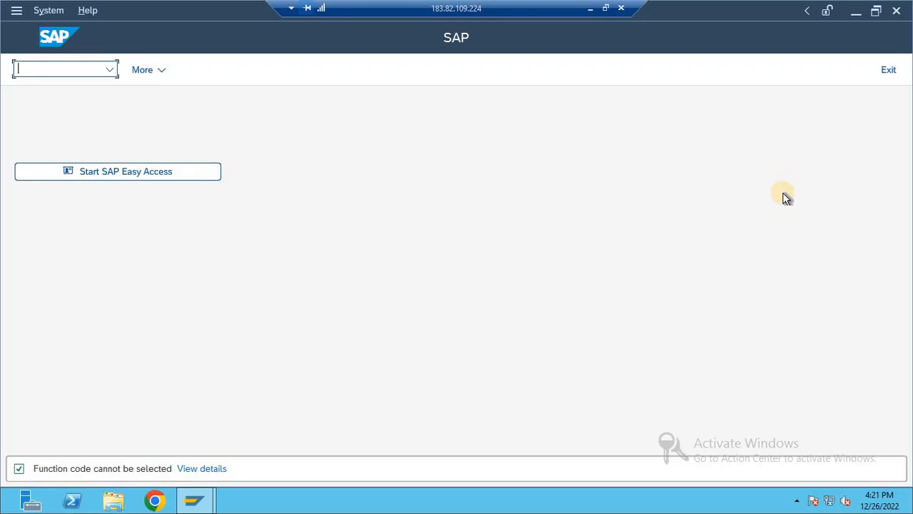
Start SAP Easy Access and open transaction SM12.
left_click(158, 172)
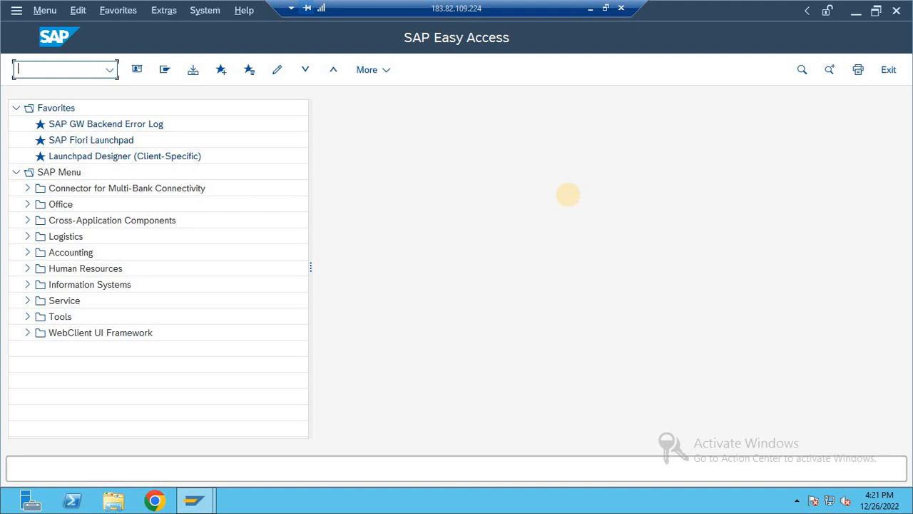
type("nm")
key("BackSpace")
key("BackSpace")
type("SM12")
key("Return")
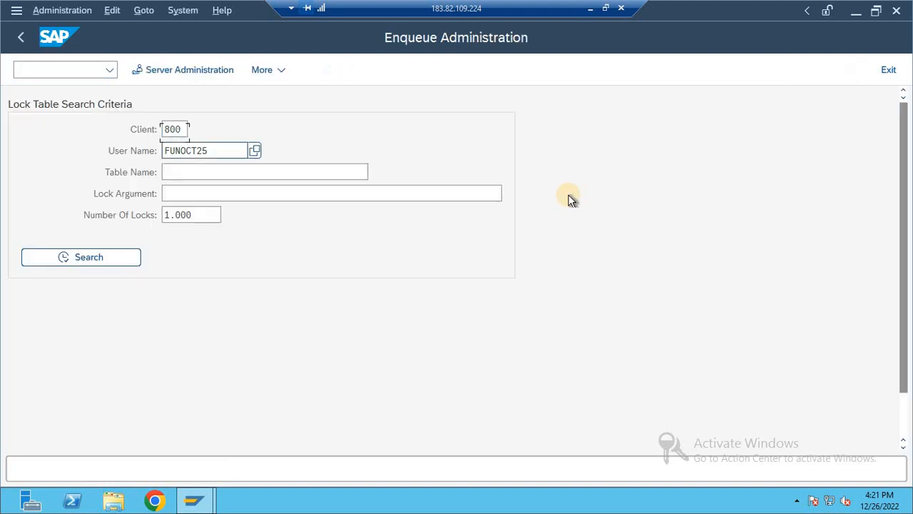
Clear the user name criterion and search the lock entries of client 800.
key("Delete")
key("Delete")
key("Delete")
key("Delete")
key("Delete")
key("Delete")
key("Delete")
key("Delete")
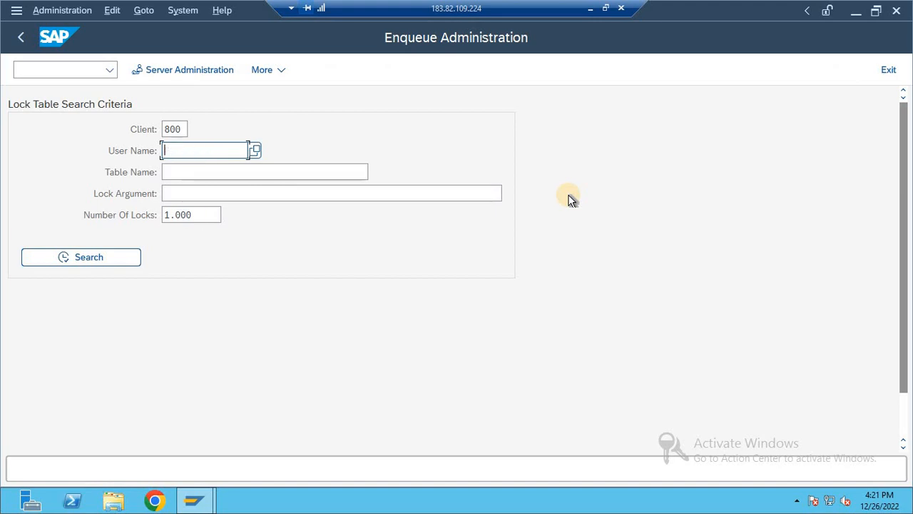
left_click(90, 255)
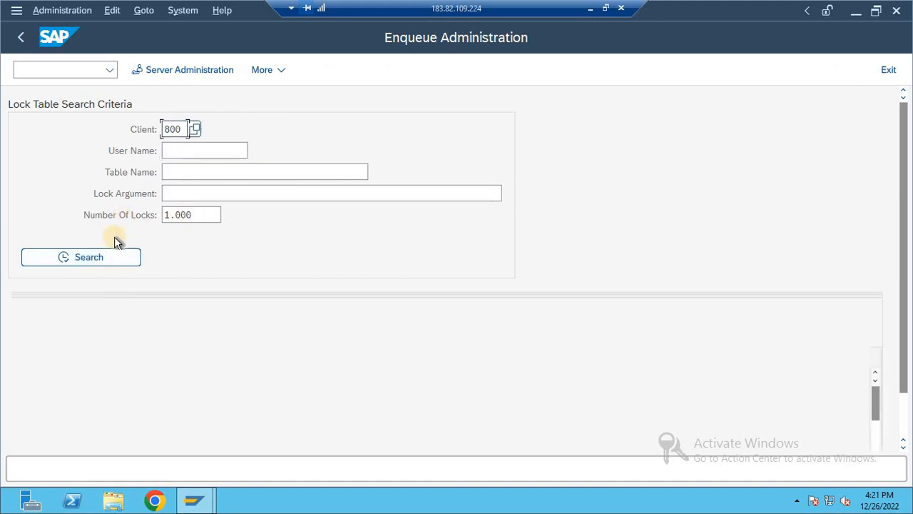
Delete all listed lock entries and return to SAP Easy Access.
left_click(19, 357)
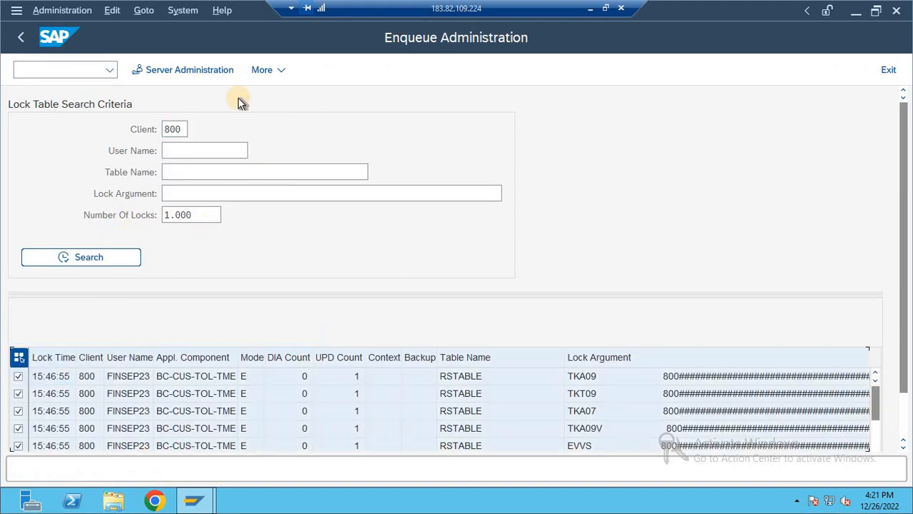
left_click(313, 334)
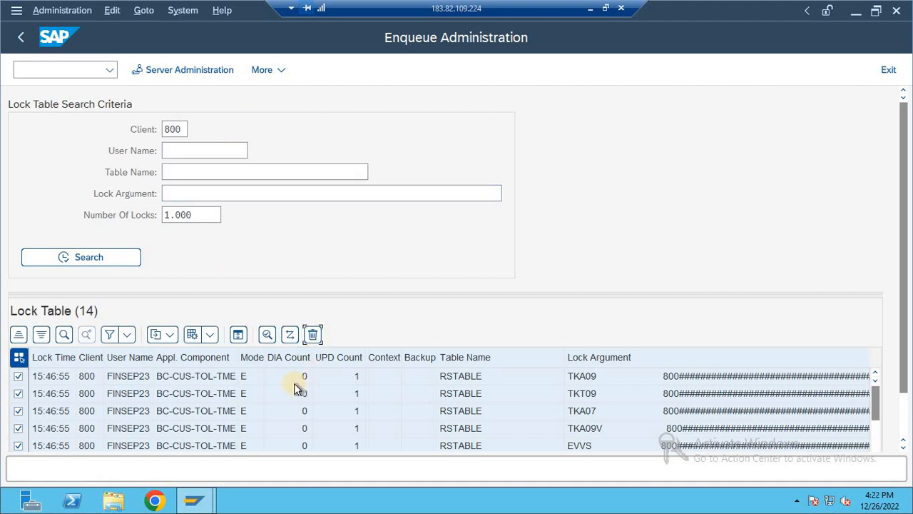
left_click(271, 394)
key("F3")
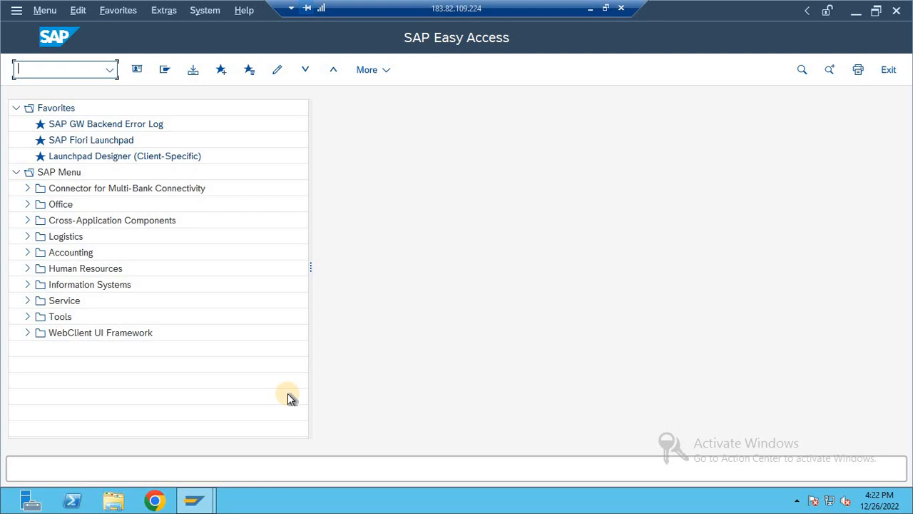
Open transaction FS00 and narrow the account tree pane to make room for the G/L account details.
type("FS00")
key("Return")
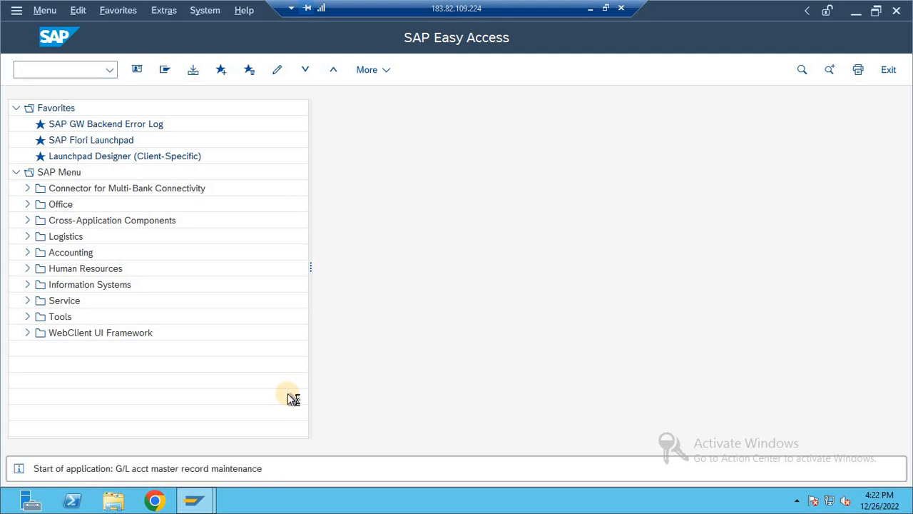
left_click_drag(416, 257, 274, 243)
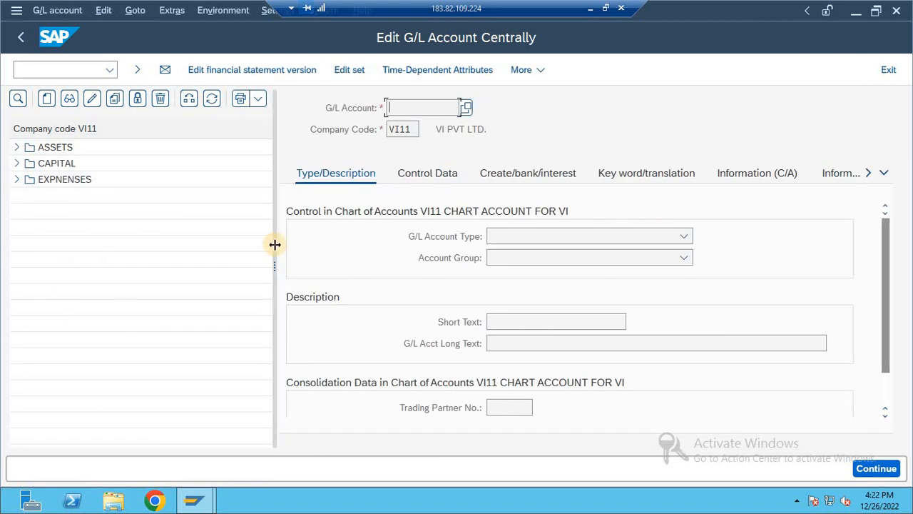
Minimize the remote session, launch Excel on the local computer, and create a blank workbook in a maximized window.
left_click(592, 10)
key("super+r")
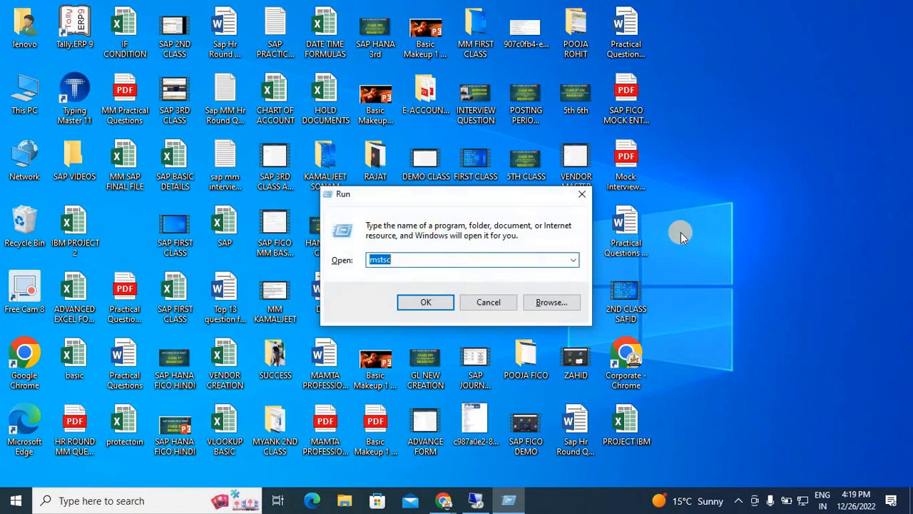
type("excel")
key("Return")
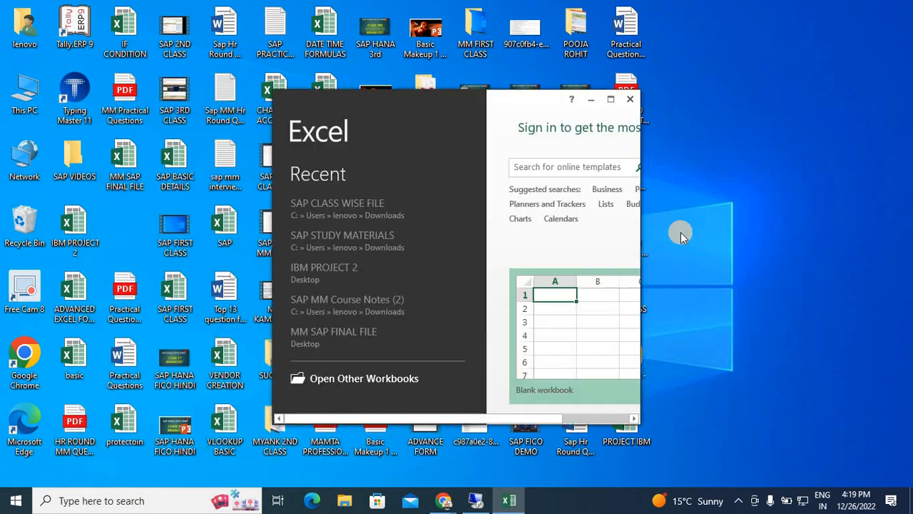
key("Return")
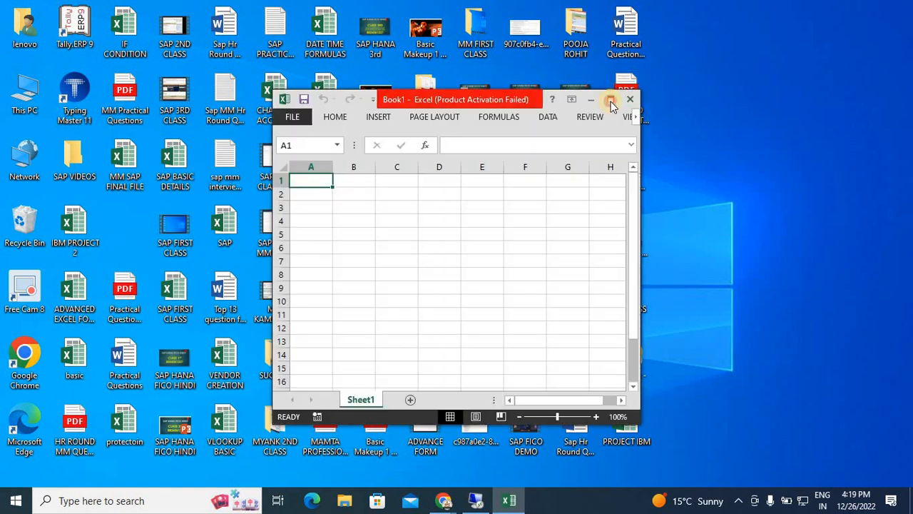
left_click(593, 388)
left_click(611, 100)
left_click(485, 304)
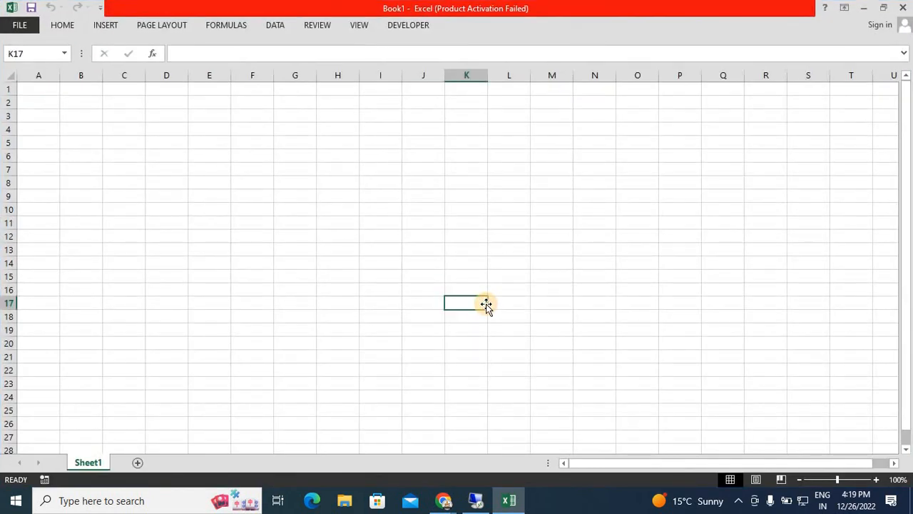
Set the worksheet zoom to 200% and make all cells bold.
key("alt+w")
key("q")
key("Up")
key("Return")
key("ctrl+Up")
key("ctrl+Left")
key("Down")
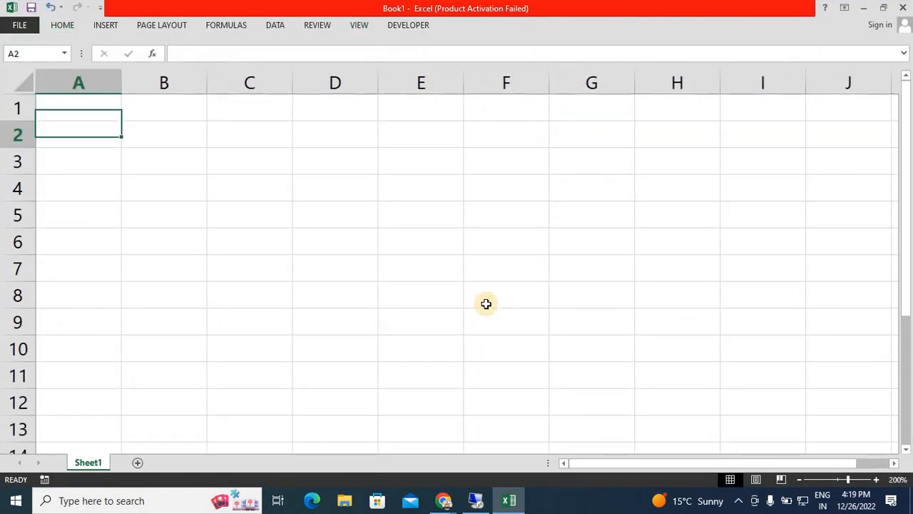
key("Right")
key("Down")
key("Down")
key("ctrl+a")
key("Up")
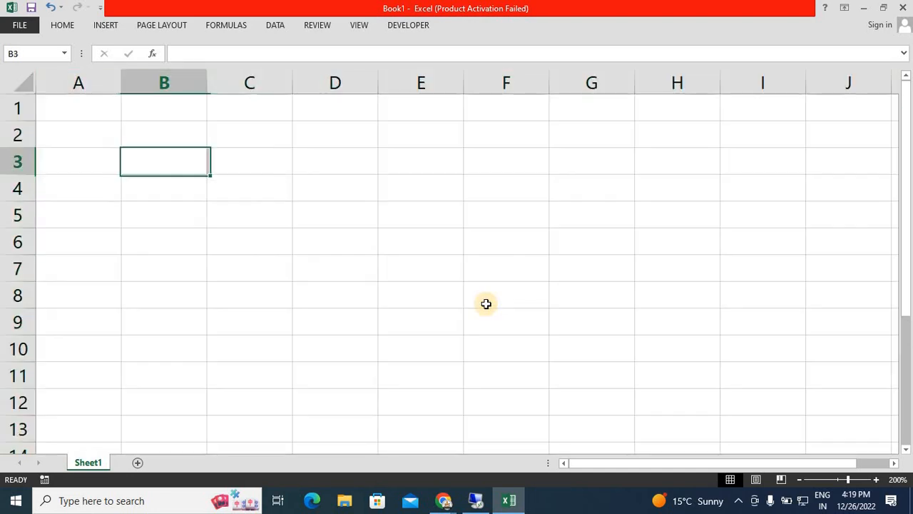
Enter "RENT A/C DR" in cell B3 and an indented "TO CASH" in B4.
type("RE")
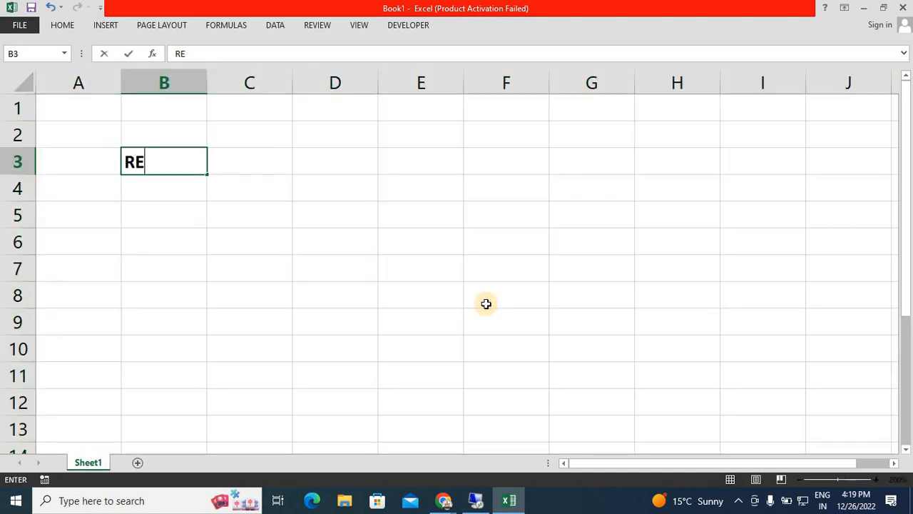
type("NT A/C DR")
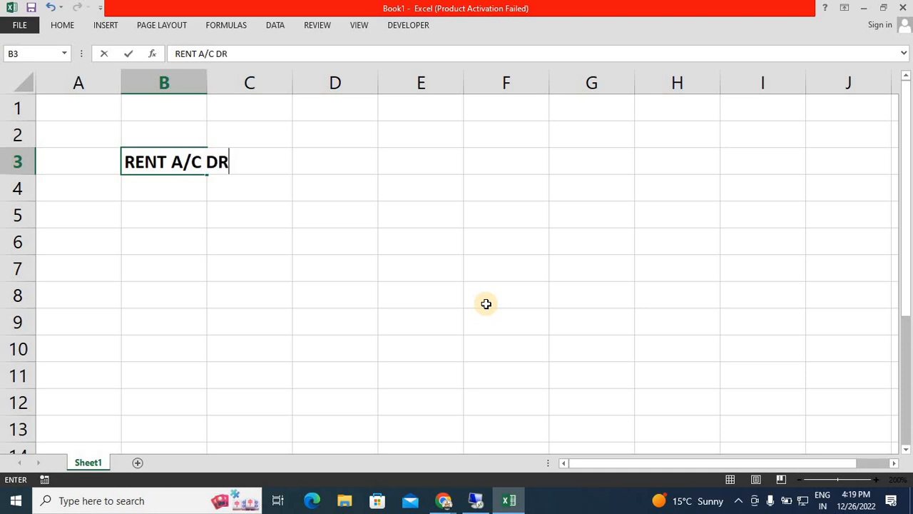
key("Return")
type("TO CASH")
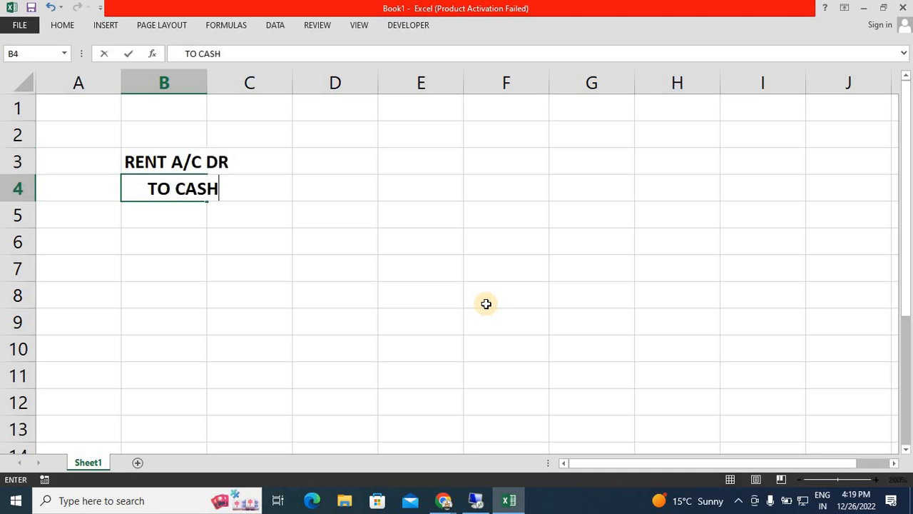
key("Return")
Hide the gridlines of the worksheet.
key("alt+w")
key("v")
key("g")
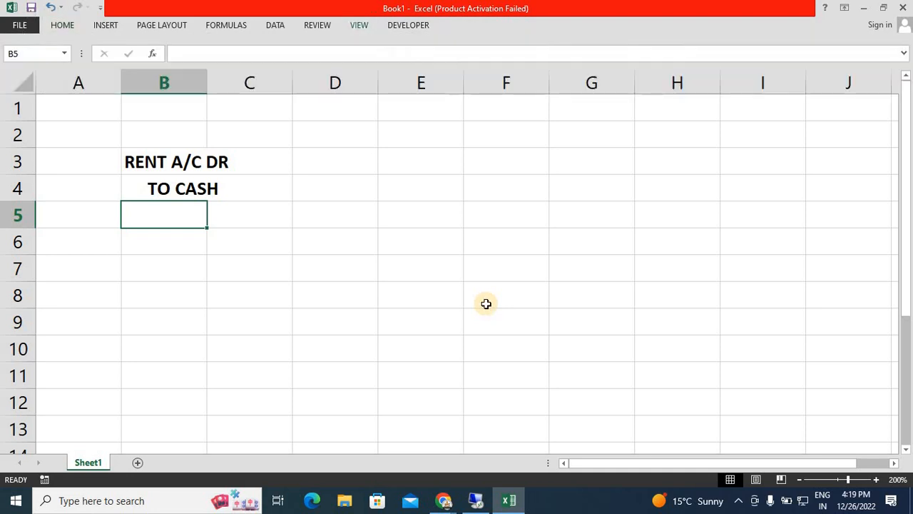
Enter "COMMISSION A/C DR" in cell B6 and an indented "TO SBI BANK" in B7.
key("Down")
key("Down")
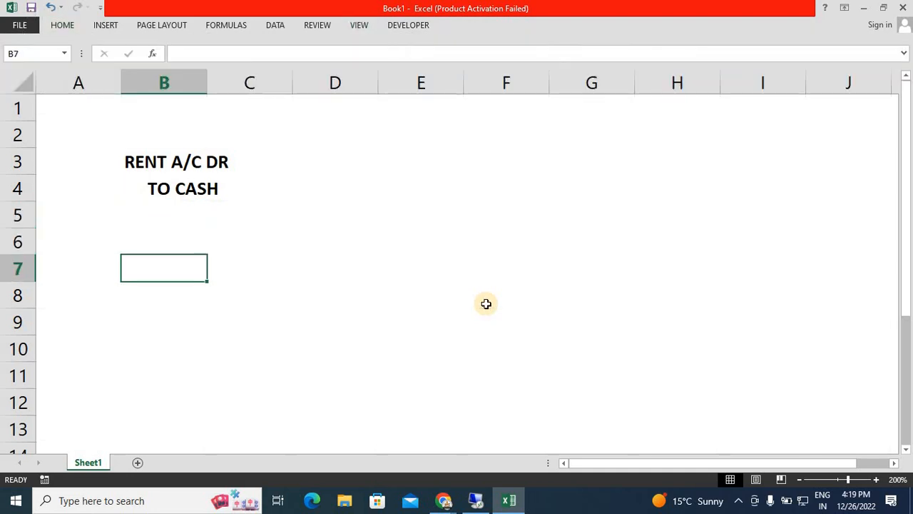
key("Up")
type("COM")
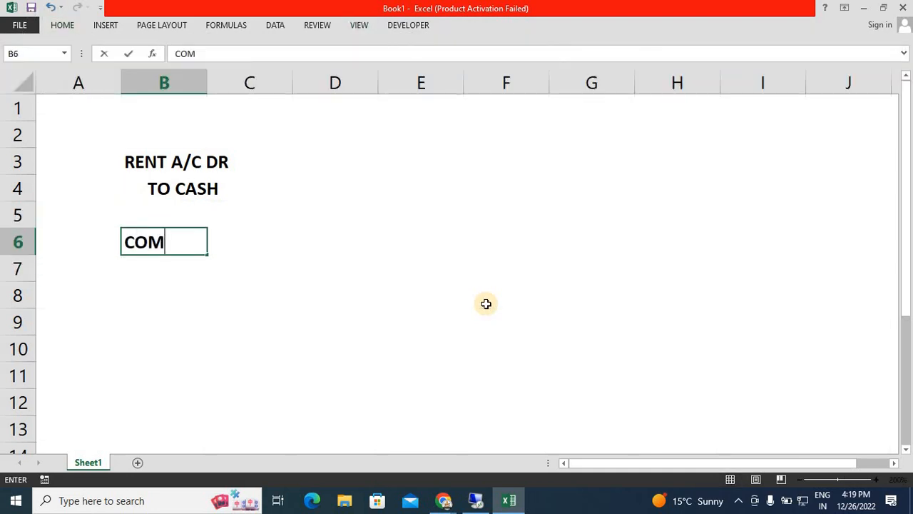
type("MISSION A/C DR")
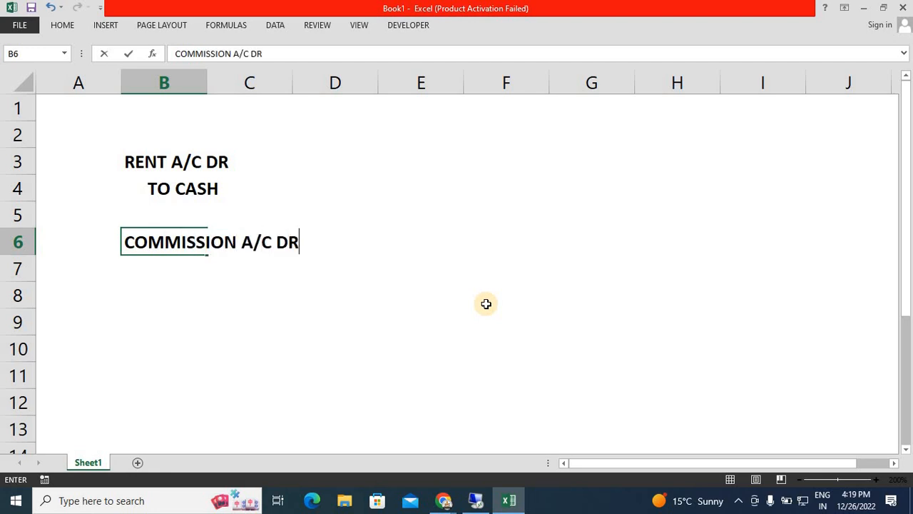
key("Return")
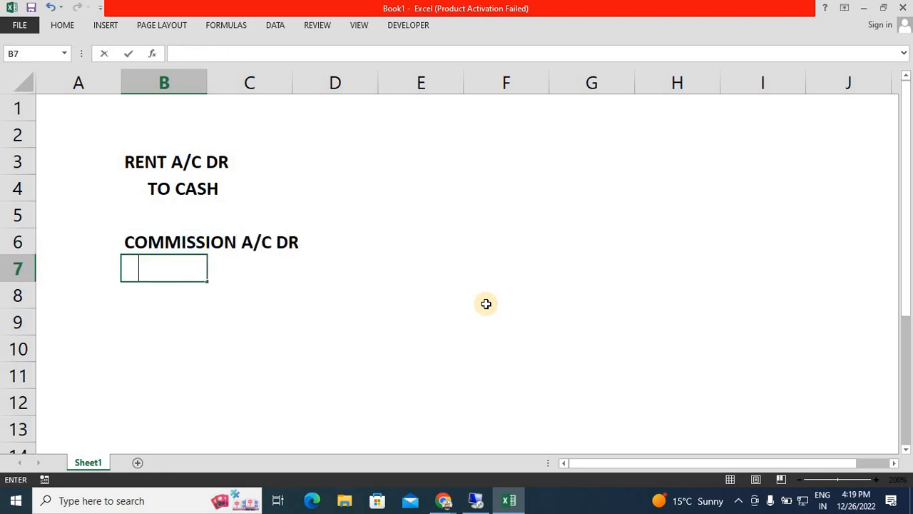
type("TO SBI BN")
key("BackSpace")
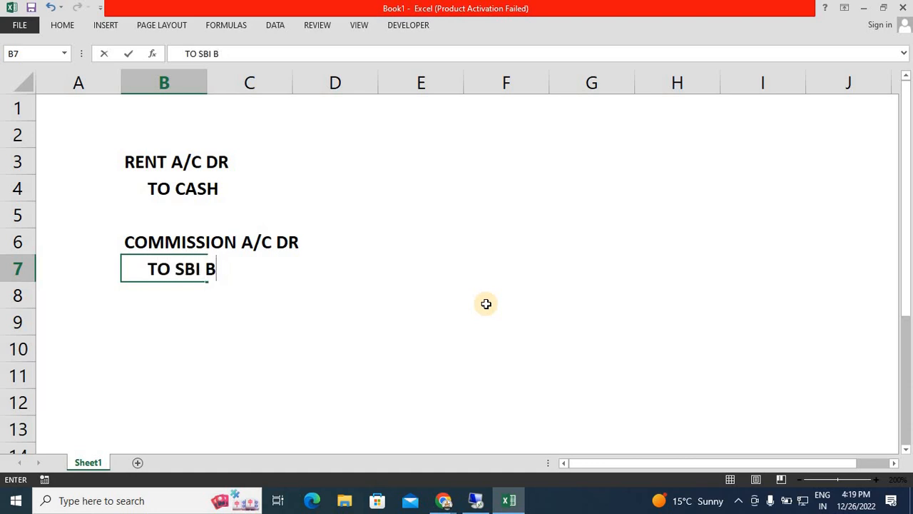
type("ANK")
key("Return")
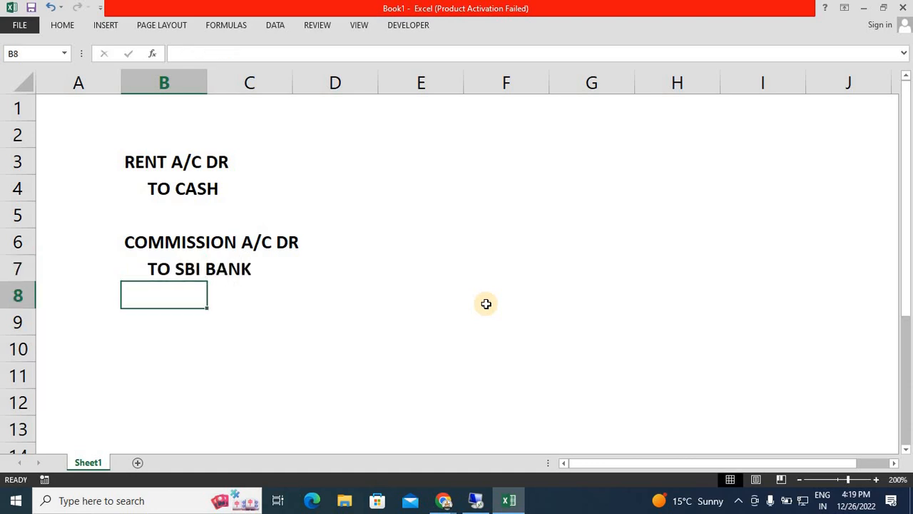
AutoFit the width of column B to the commission entry in B6.
key("Up")
key("Up")
key("alt")
key("o")
key("c")
key("a")
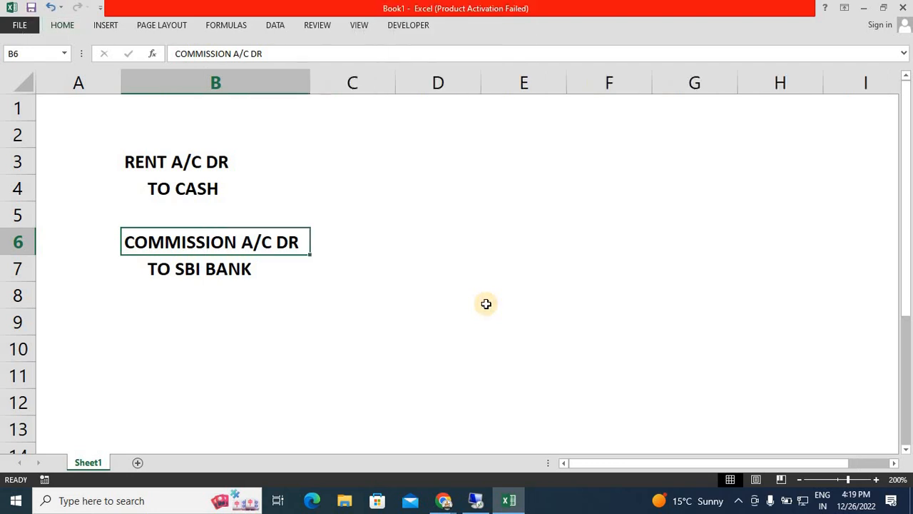
Apply all borders to the commission entry in cells B6:B7.
key("shift+Down")
key("alt")
key("h")
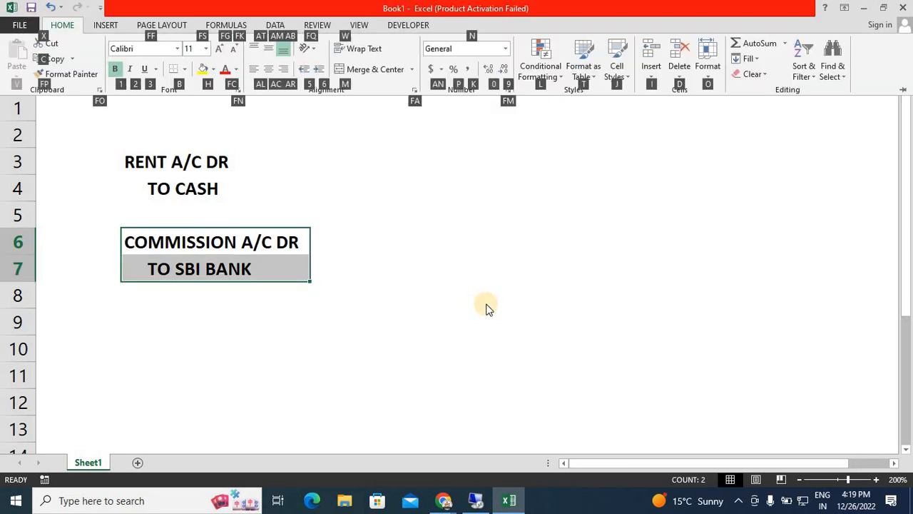
key("b")
key("a")
key("Up")
key("Up")
key("Up")
key("Up")
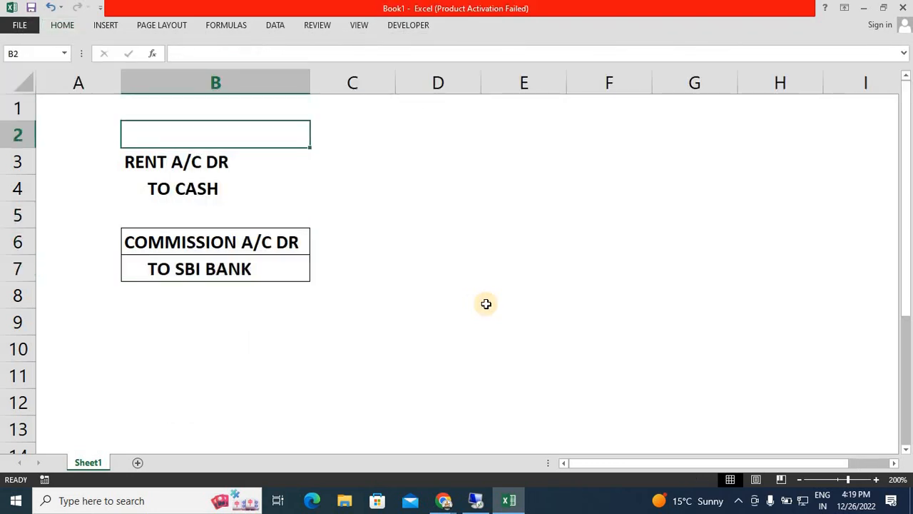
Apply all borders to the rent entry in cells B3:B4.
key("Down")
key("shift+Down")
key("alt")
key("h")
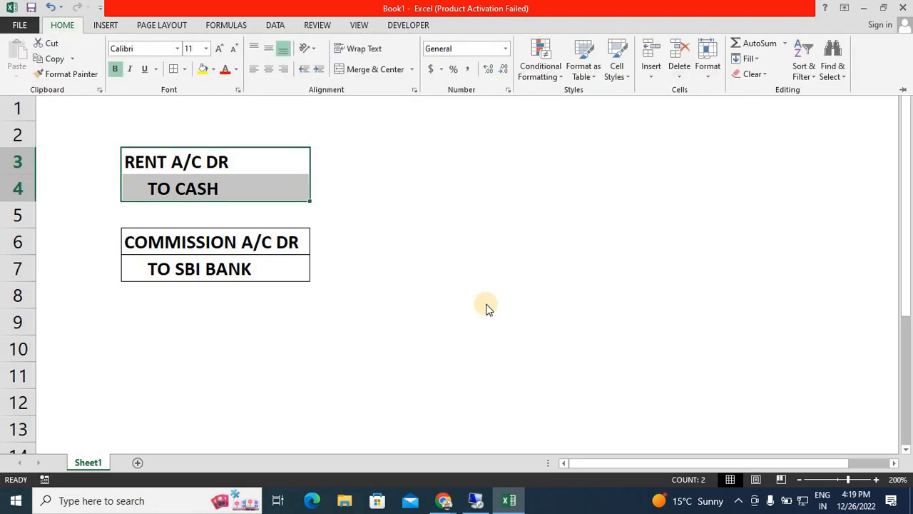
key("b")
key("a")
key("Down")
key("Down")
key("Down")
key("Down")
key("Down")
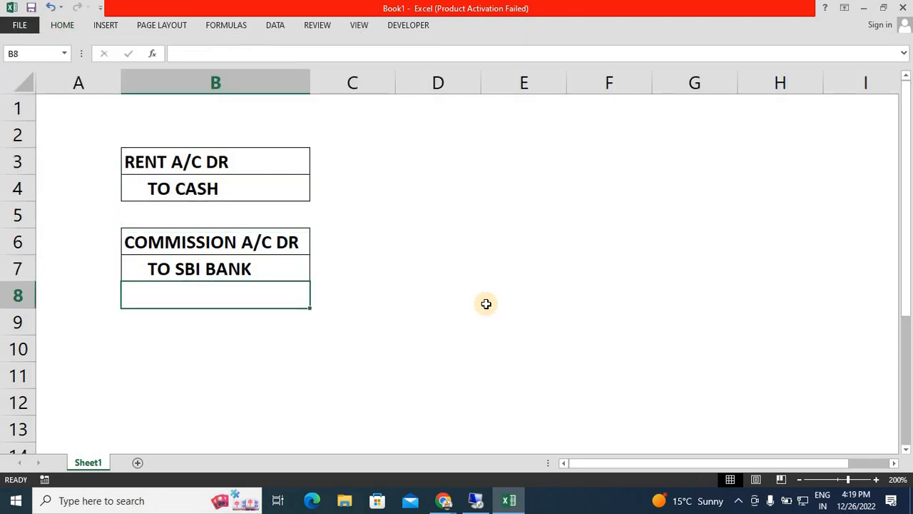
key("Right")
key("Right")
key("Up")
key("Up")
key("Up")
key("Up")
key("Left")
key("Left")
key("Up")
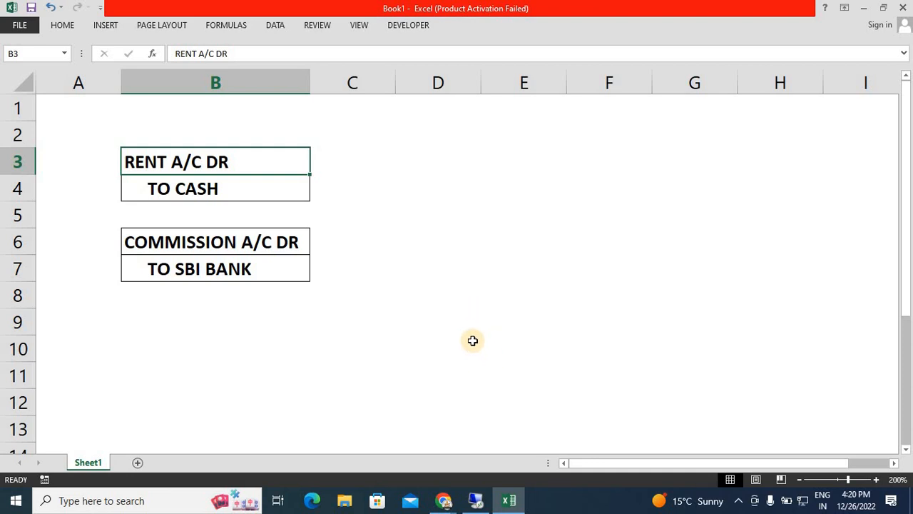
Enter the transaction code "FB50" in cell D3, beside the rent entry.
left_click(473, 146)
key("Down")
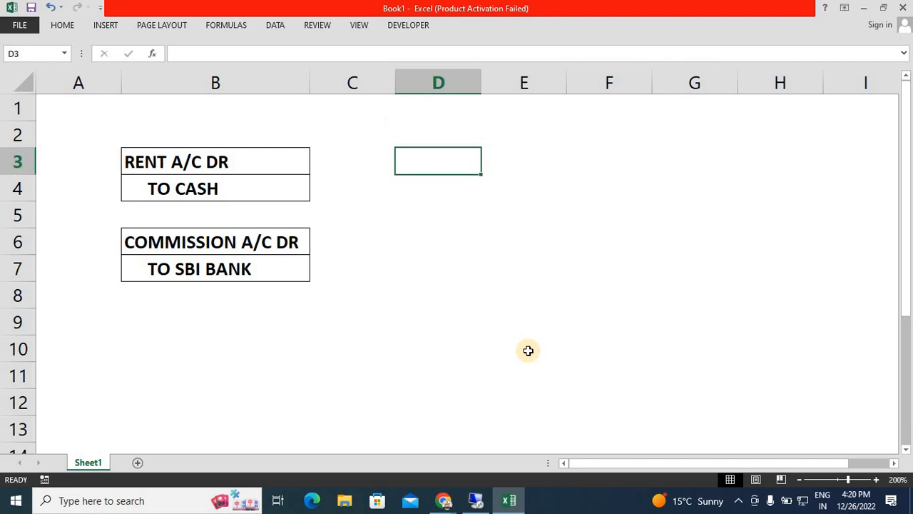
type("FB50")
key("Return")
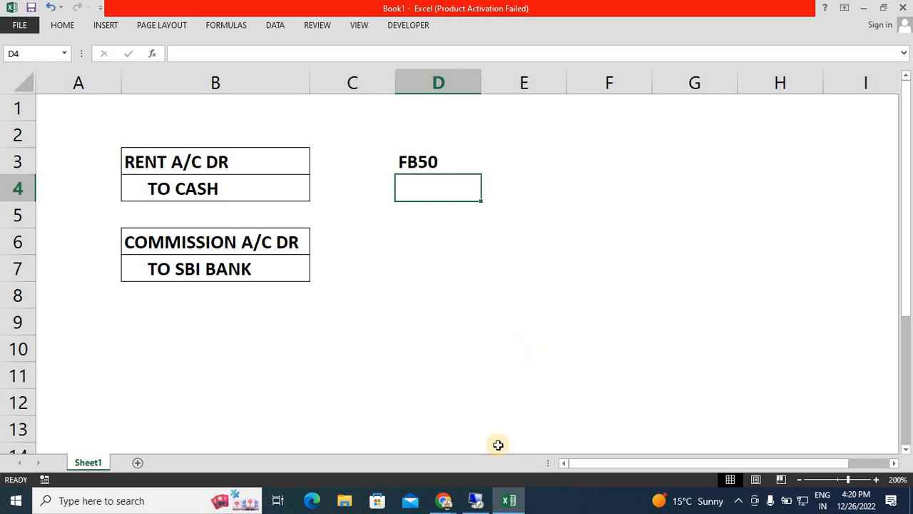
Switch to the SAP session, leave the G/L account maintenance for transaction FB50, and hide its tree of held documents.
left_click(474, 500)
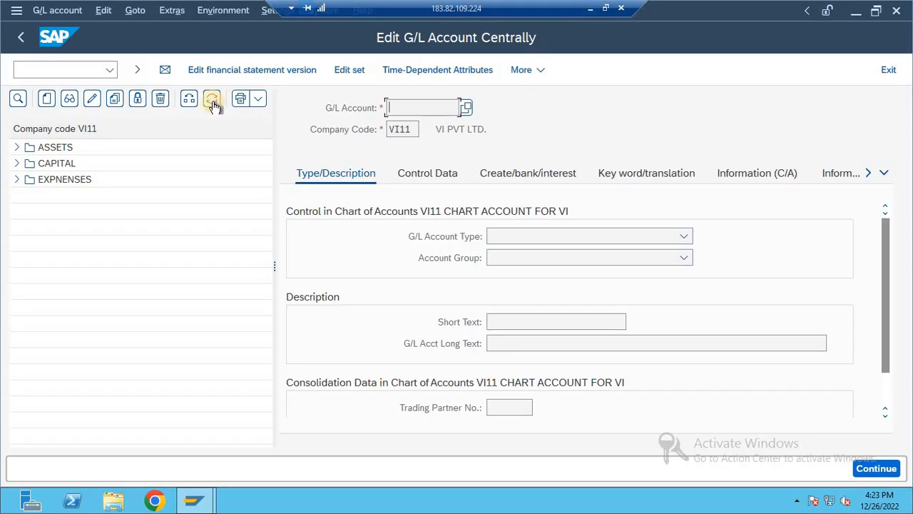
left_click(50, 67)
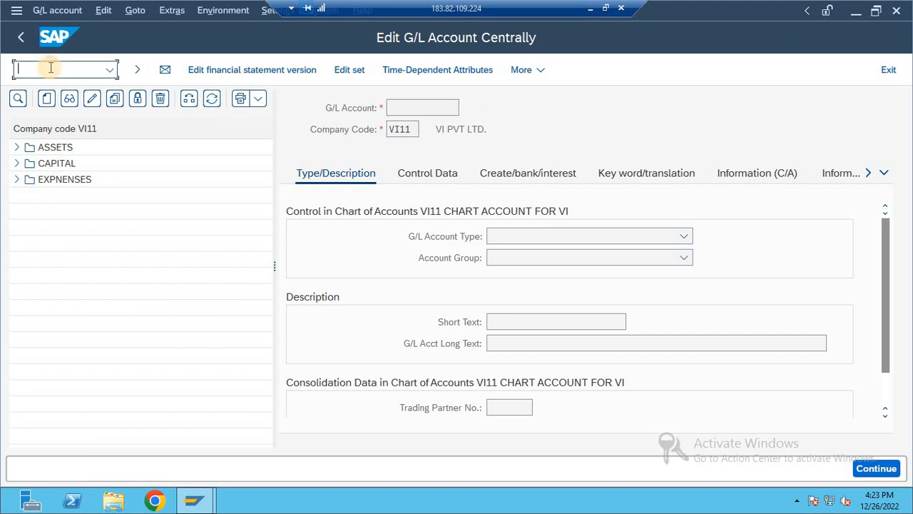
type("/n")
key("Return")
type("FB")
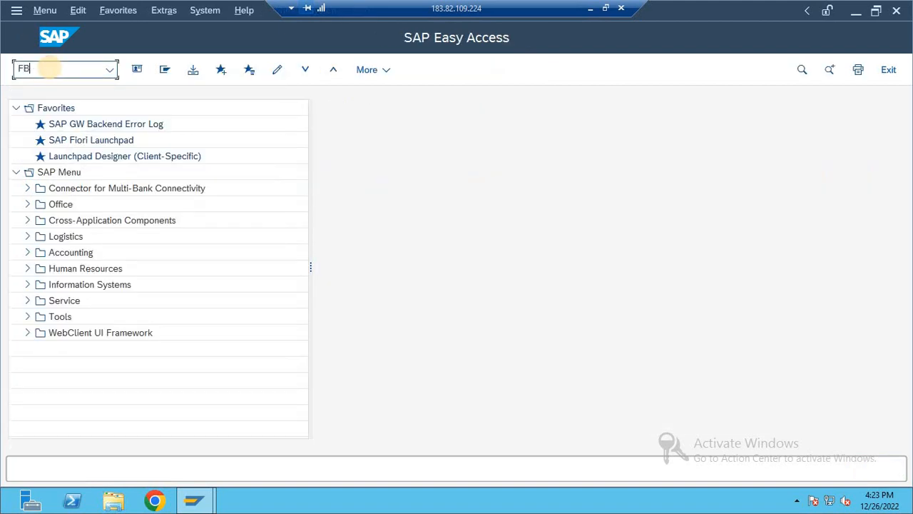
type("50")
key("Return")
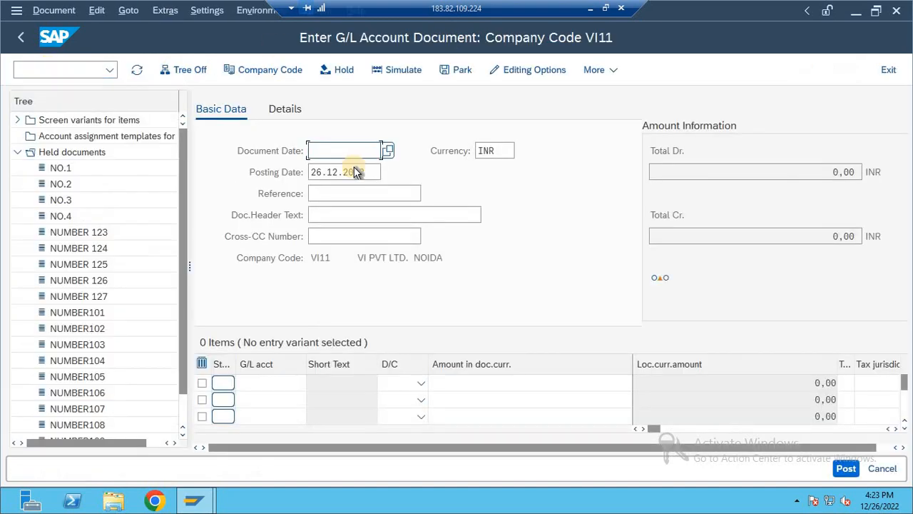
left_click(179, 68)
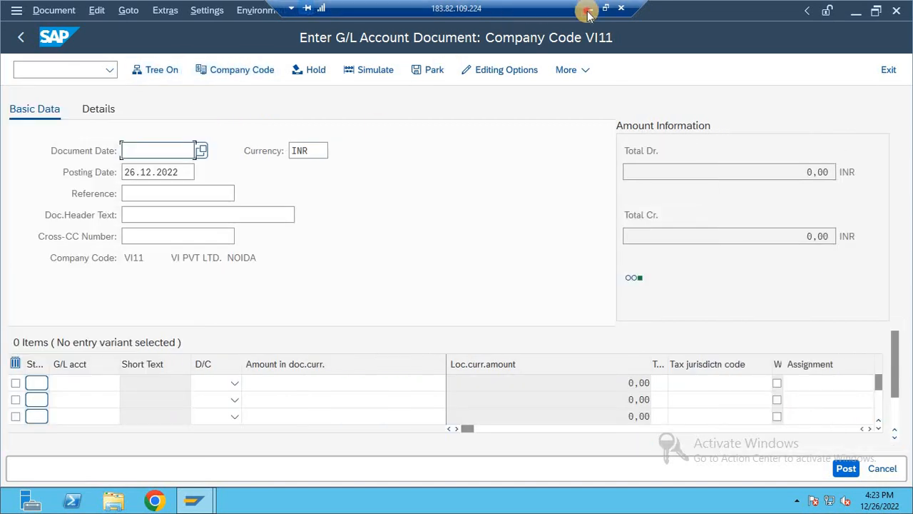
left_click(589, 10)
left_click(747, 259)
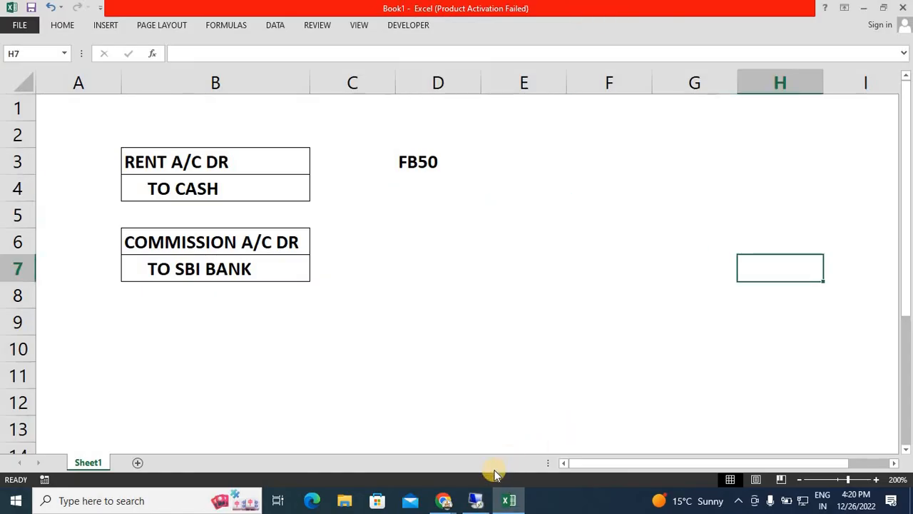
mouse_move(475, 497)
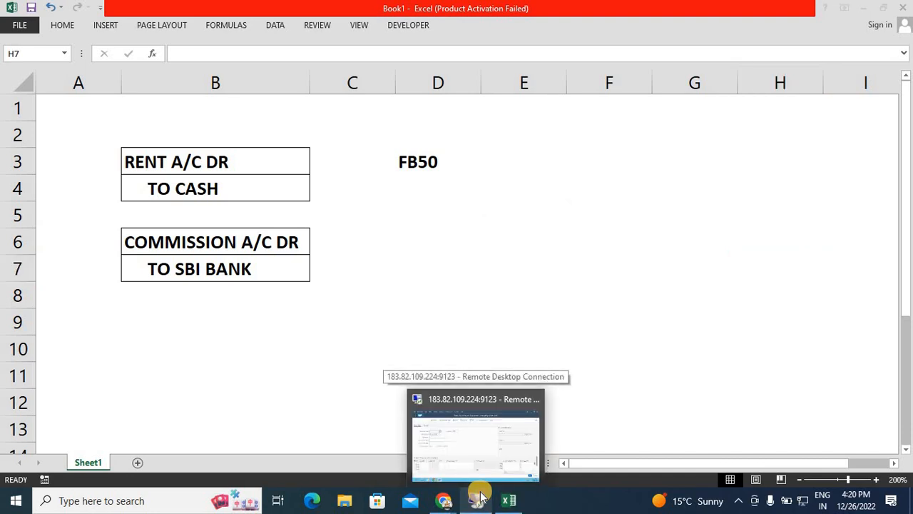
left_click(484, 446)
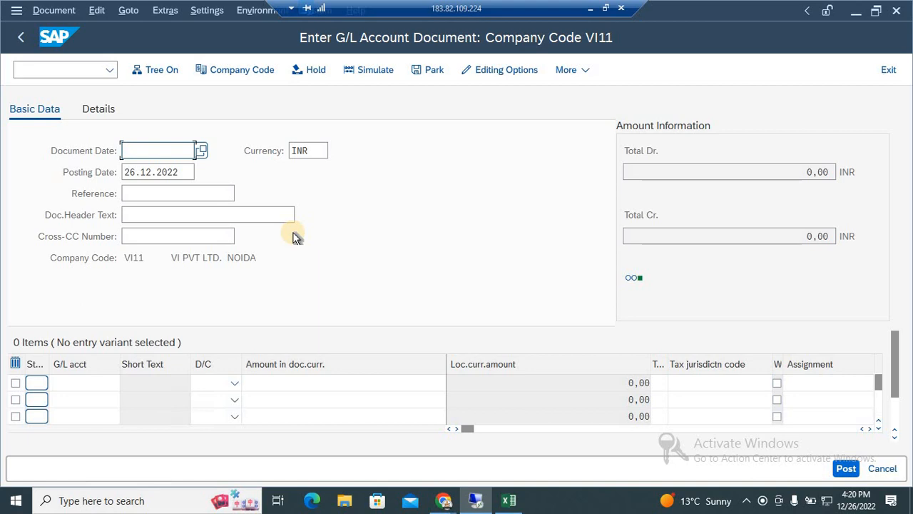
Set the document date to 26.12.2022 and the document header text to "RENT PAID".
left_click(158, 151)
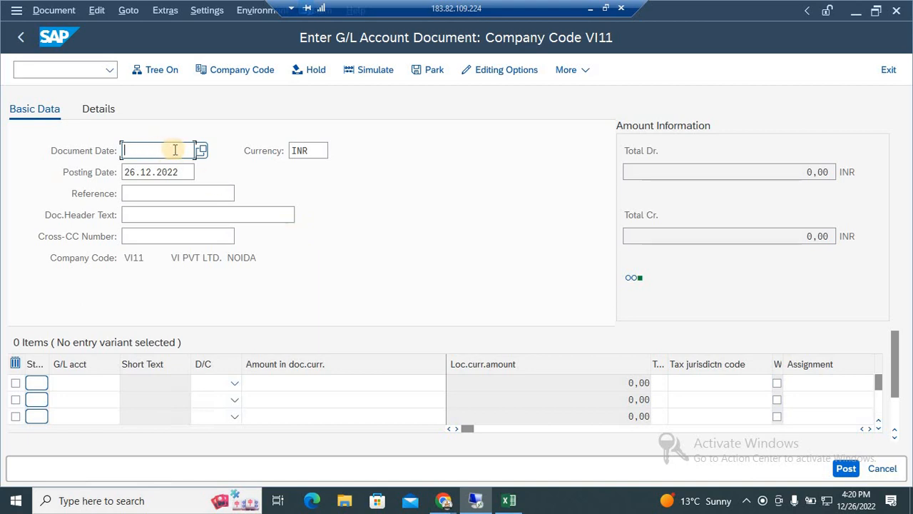
left_click(202, 152)
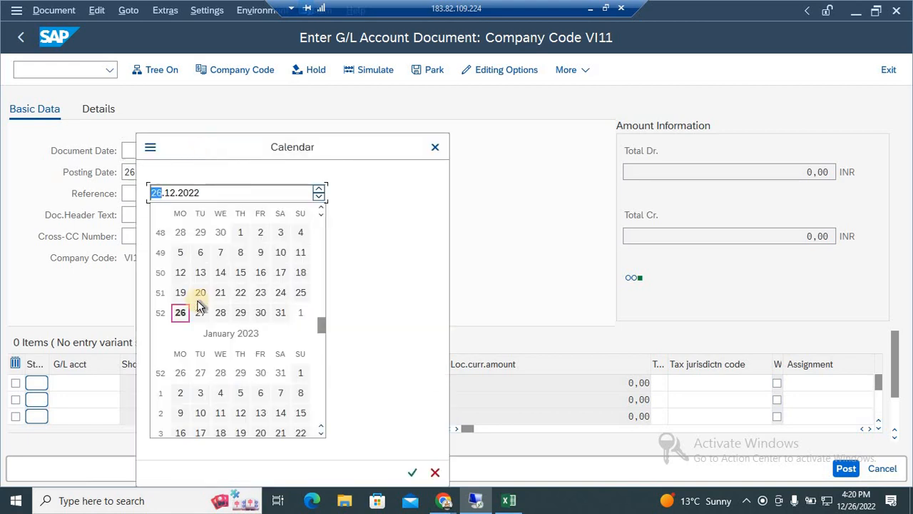
double_click(181, 314)
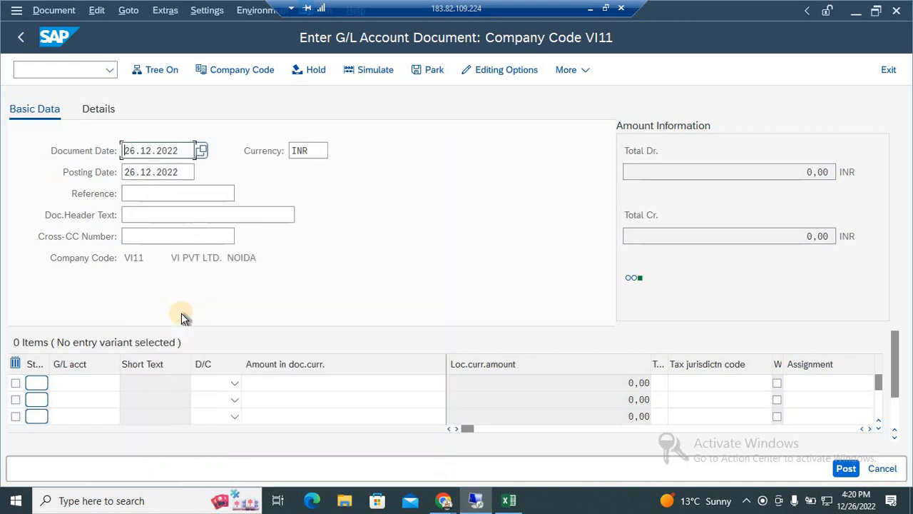
left_click(192, 198)
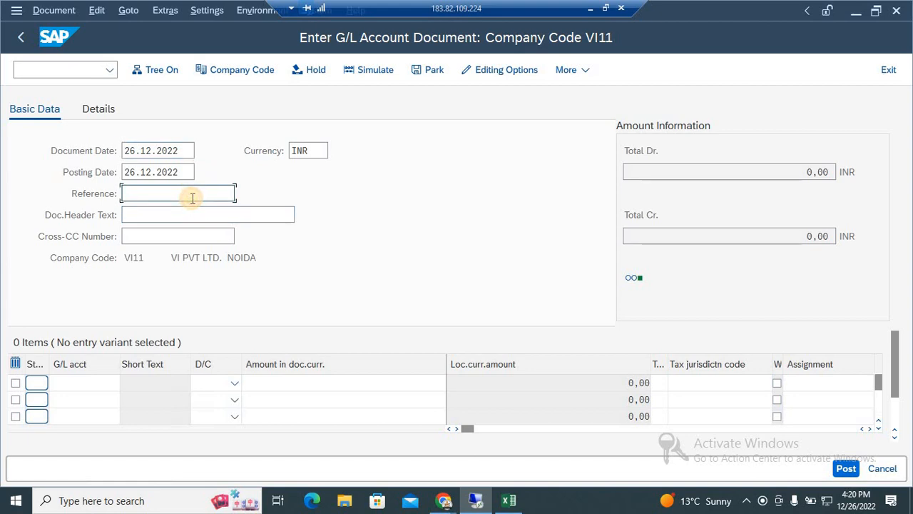
left_click(193, 212)
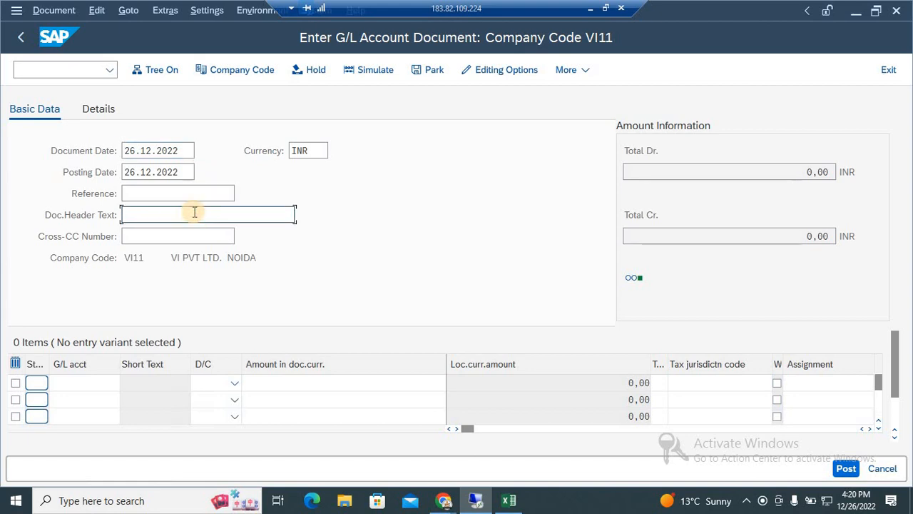
type("RENT ")
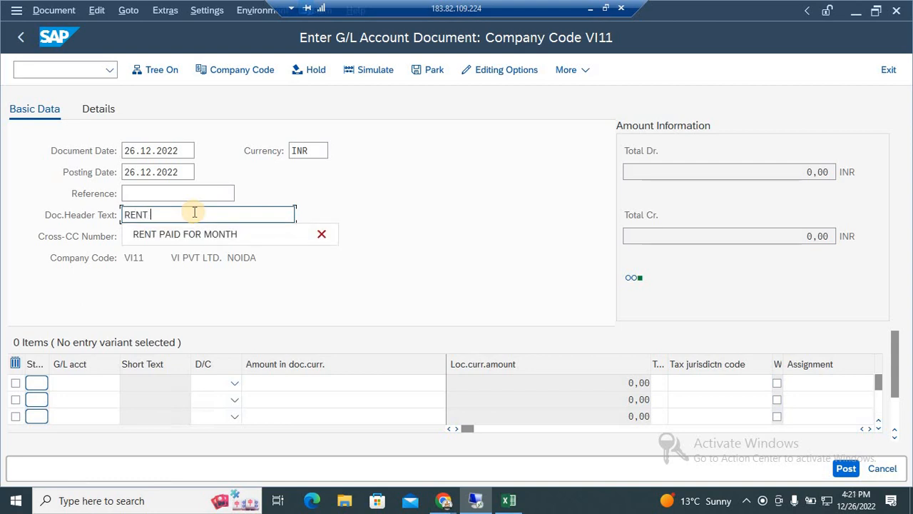
type("PAID")
left_click(171, 288)
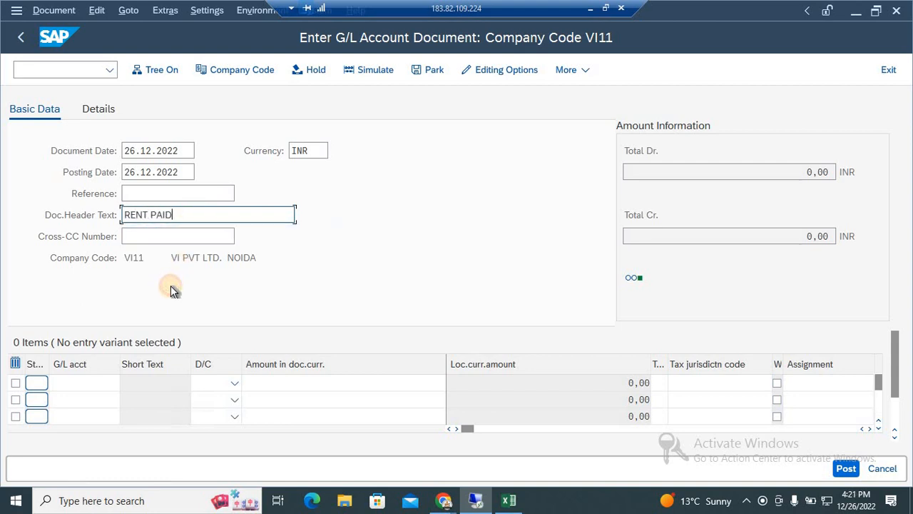
Look up the G/L accounts and assign RENT A/C (899) to the first line item.
left_click(97, 378)
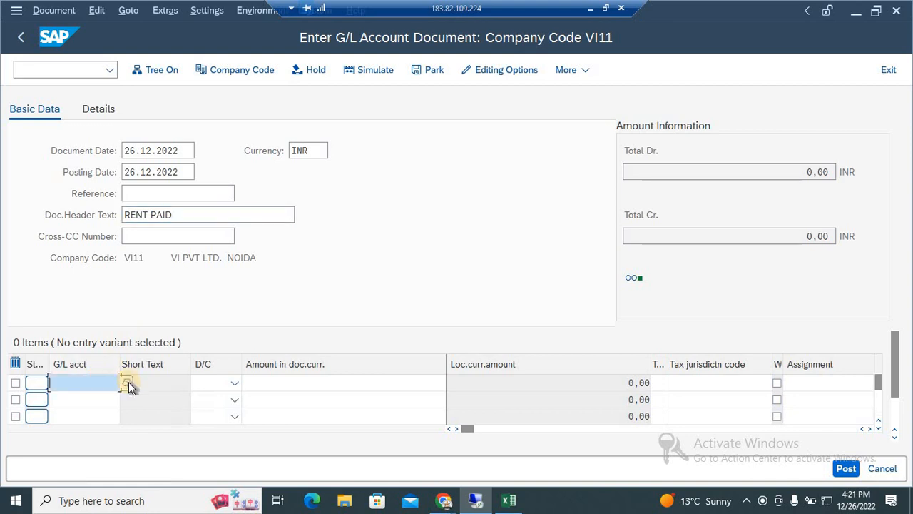
left_click(127, 383)
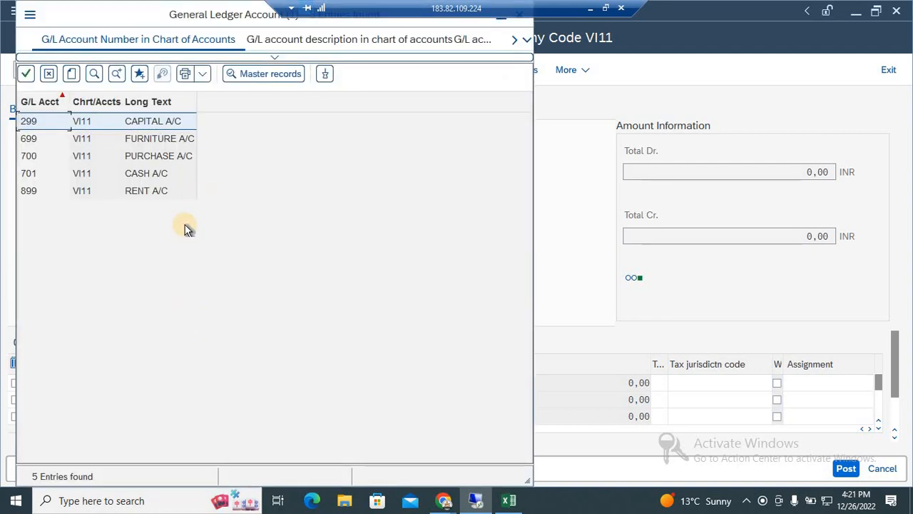
key("Down")
key("Down")
key("Down")
key("Down")
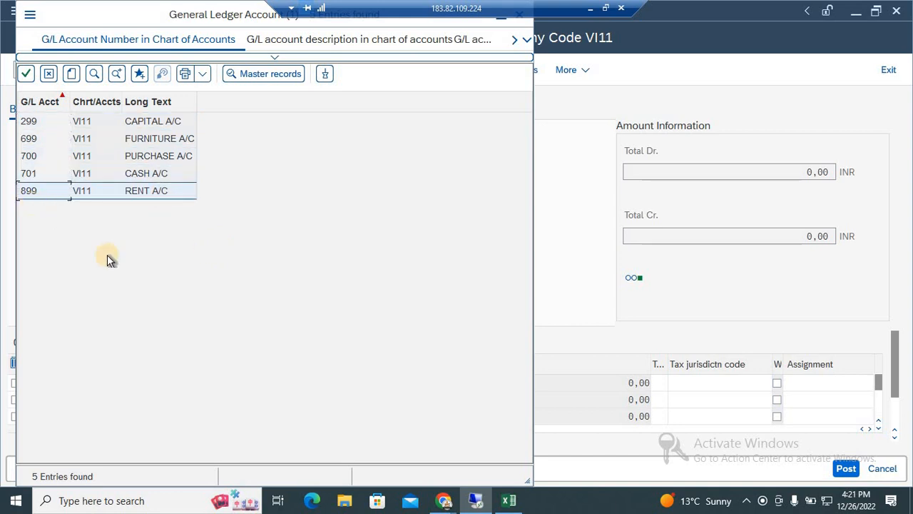
key("Return")
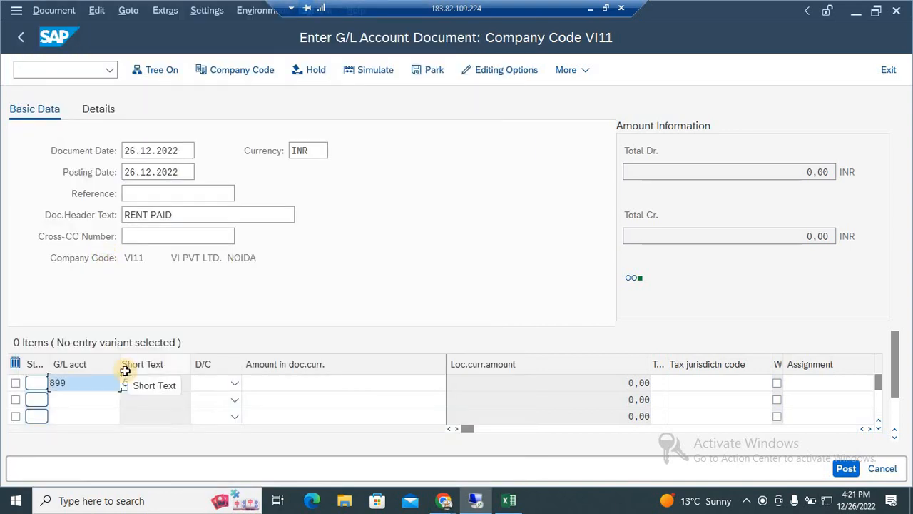
Look up the G/L accounts and assign CASH A/C (701) to the second line item.
left_click(97, 402)
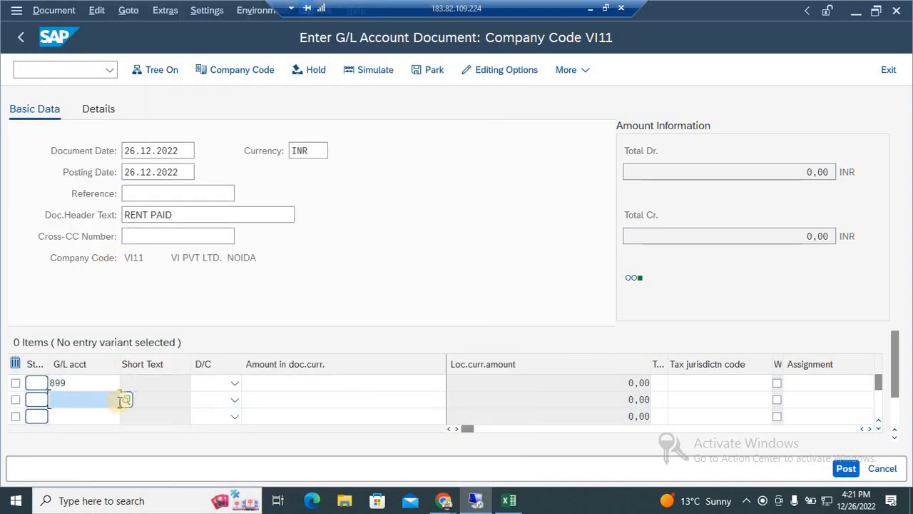
key("F4")
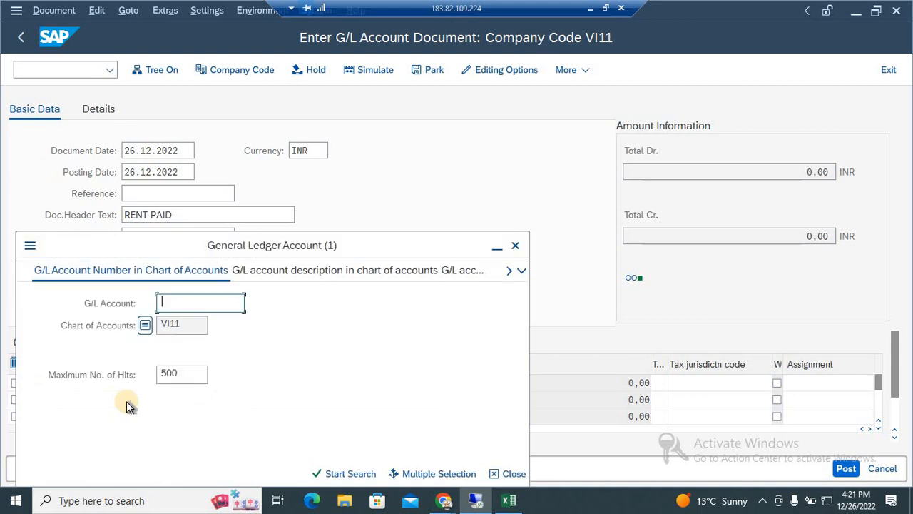
key("Return")
left_click(149, 174)
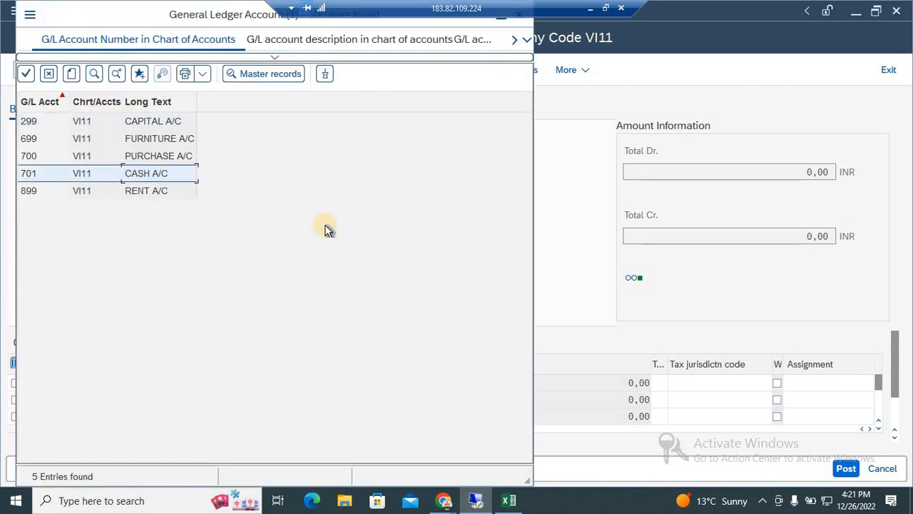
key("Return")
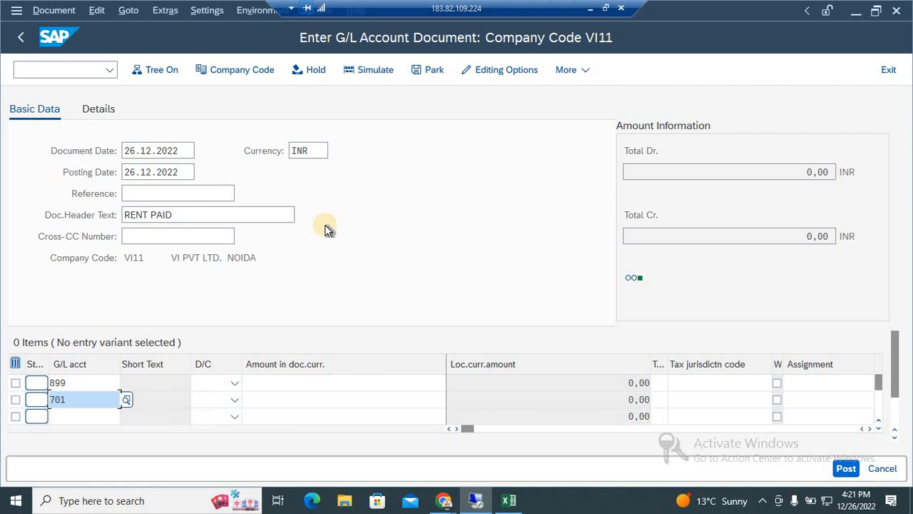
Set the rent line item to Debit and the cash line item to Credit.
left_click(101, 384)
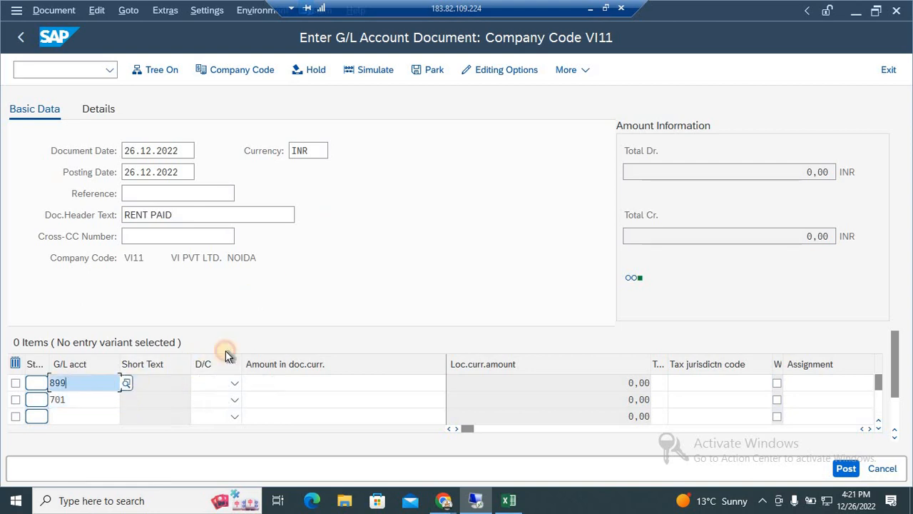
left_click(230, 385)
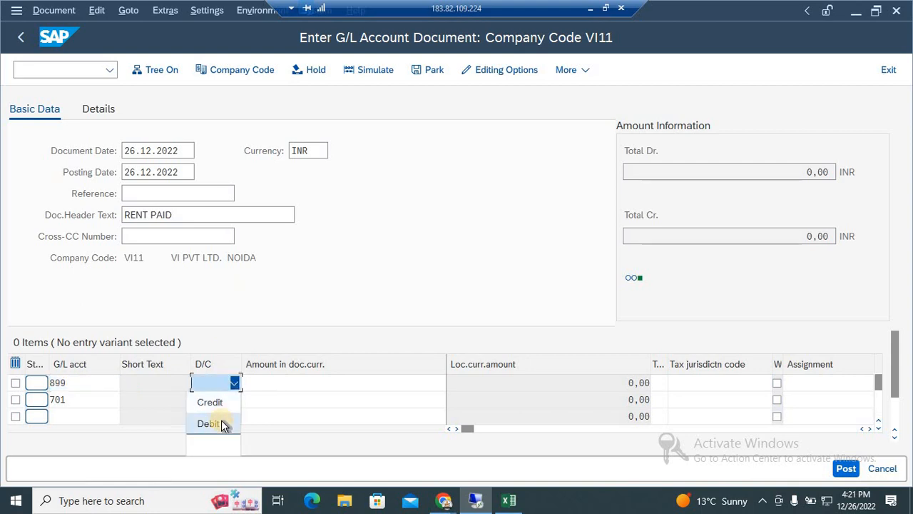
left_click(221, 420)
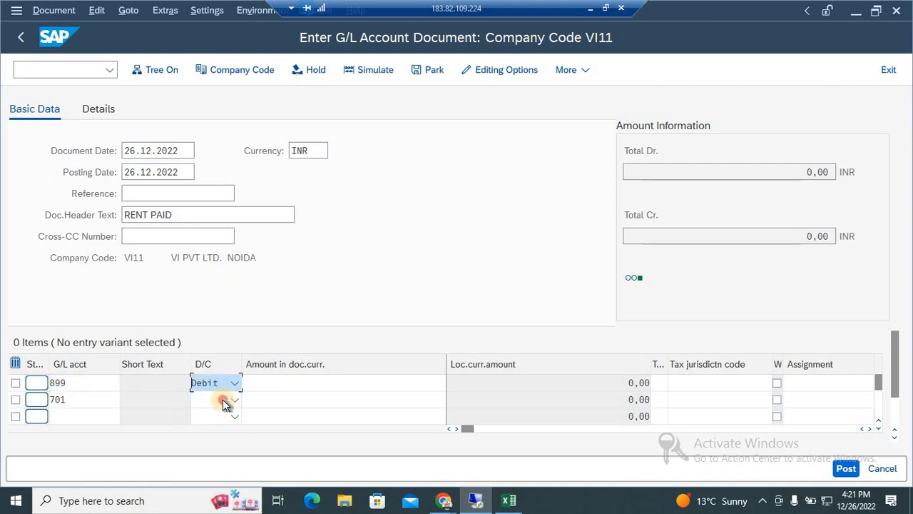
left_click(222, 399)
left_click(216, 336)
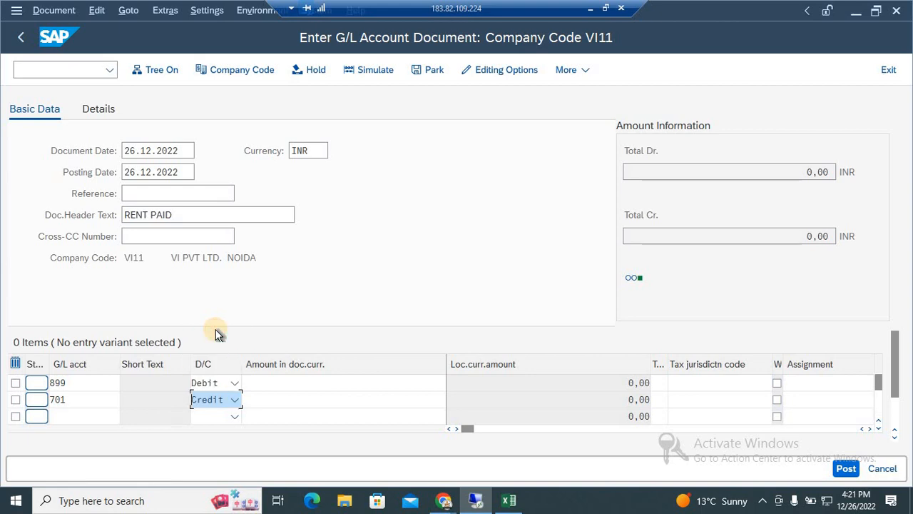
Enter 170 as the document currency amount for both the rent and cash line items.
left_click(270, 383)
type("170")
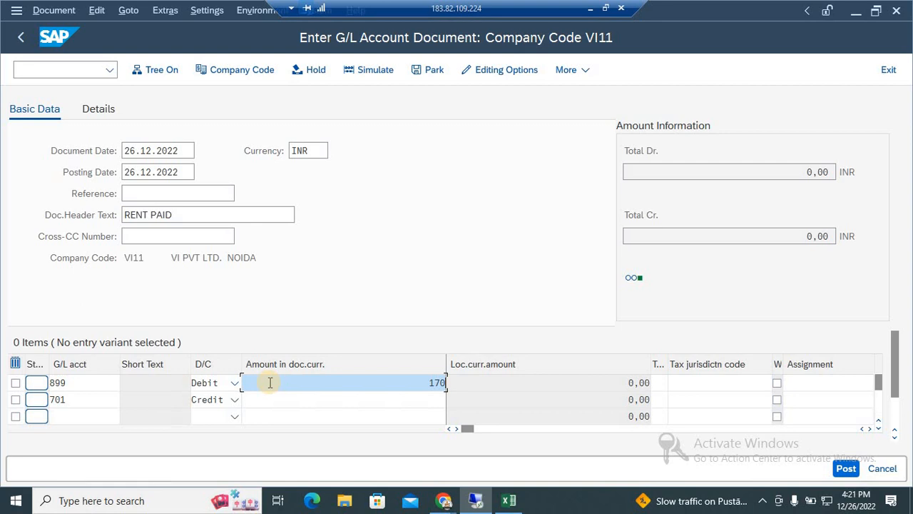
key("Down")
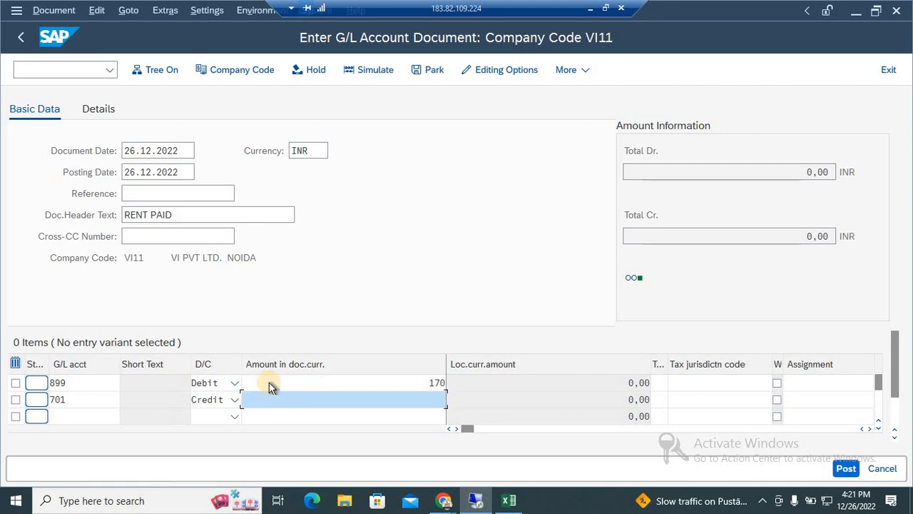
type("170")
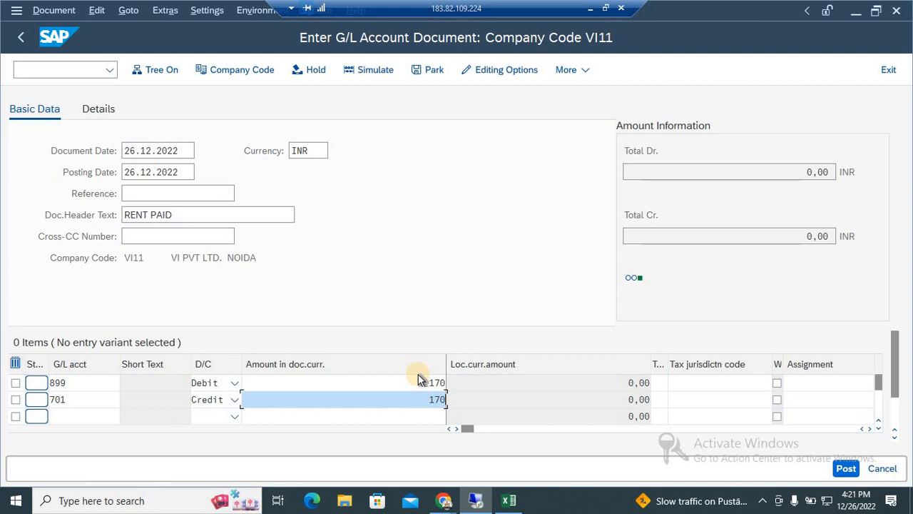
Look up the G/L accounts for the second line item again and choose CASH A/C (701).
left_click(102, 399)
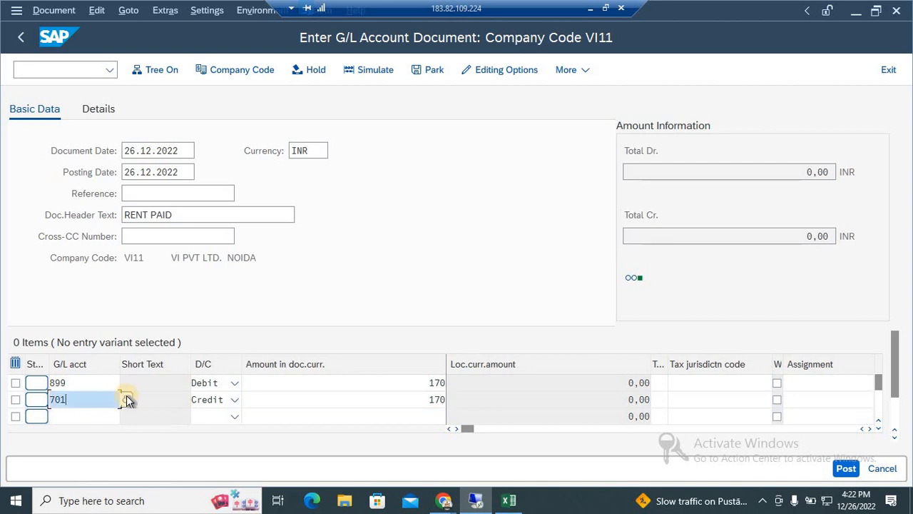
left_click(126, 399)
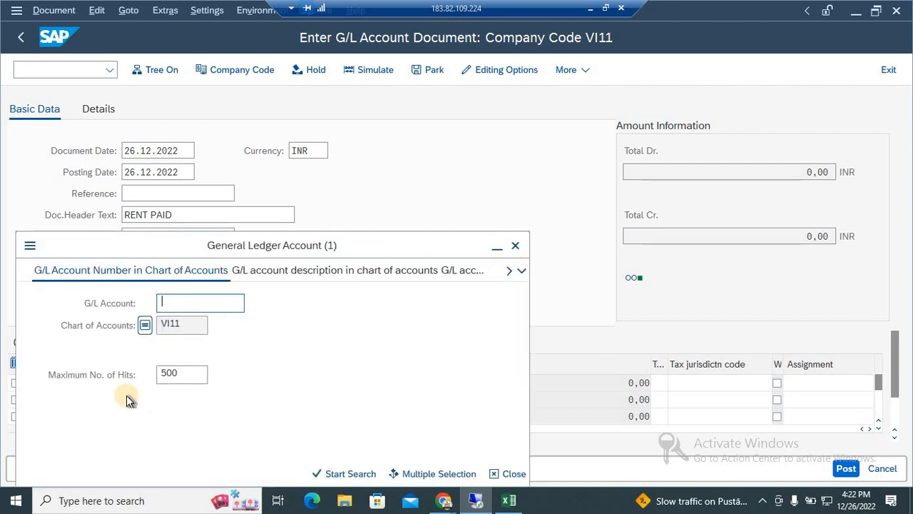
key("Return")
key("Down")
key("Down")
key("Down")
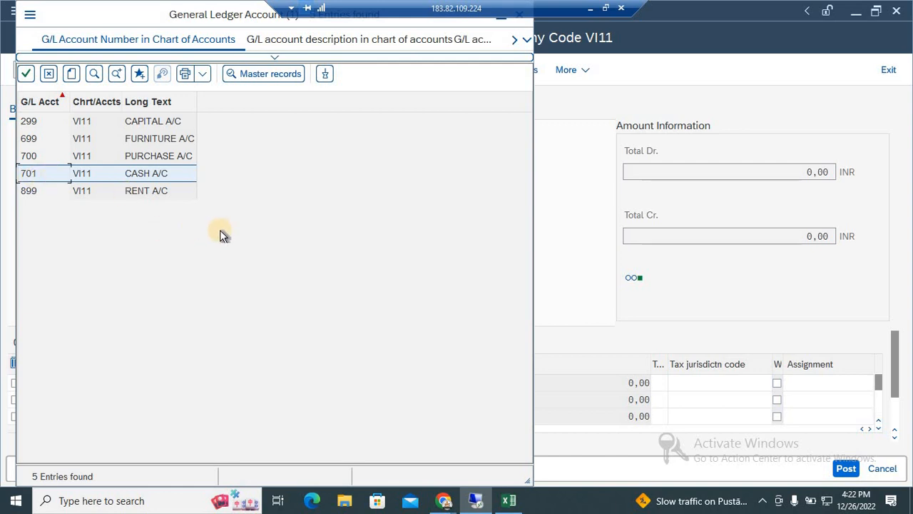
key("Return")
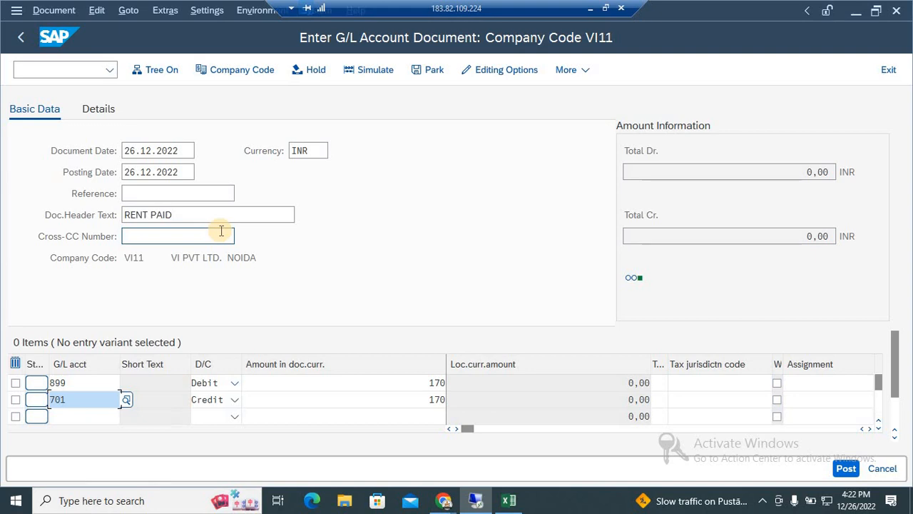
Hold the rent paid document under the temporary document number INVOICE-19.
left_click(316, 74)
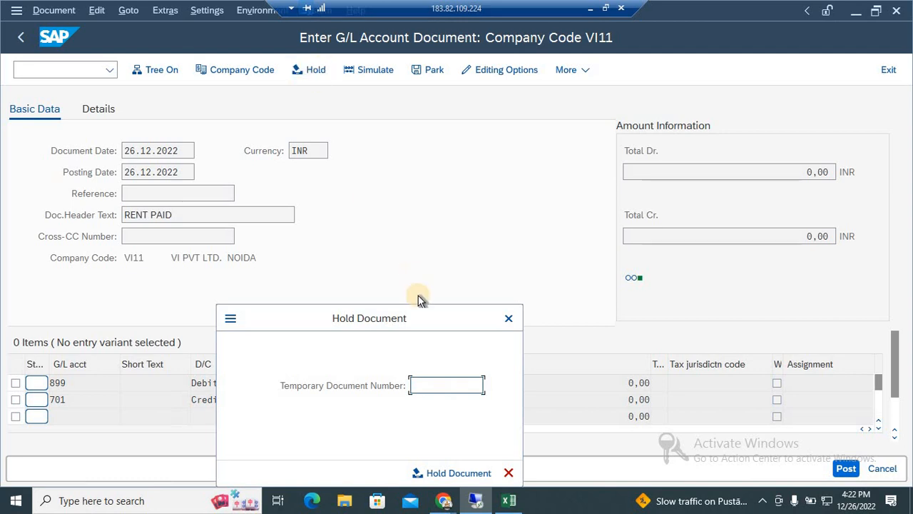
type("I")
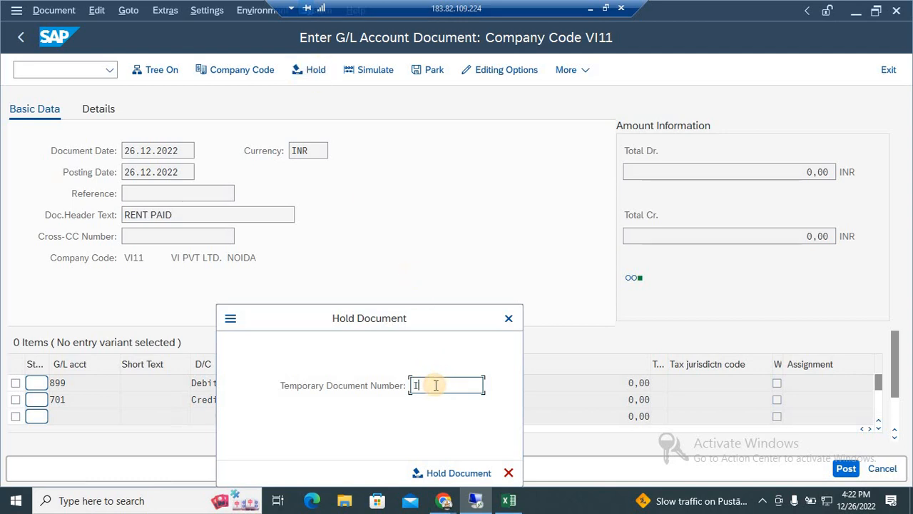
type("NVOICE-19")
key("Return")
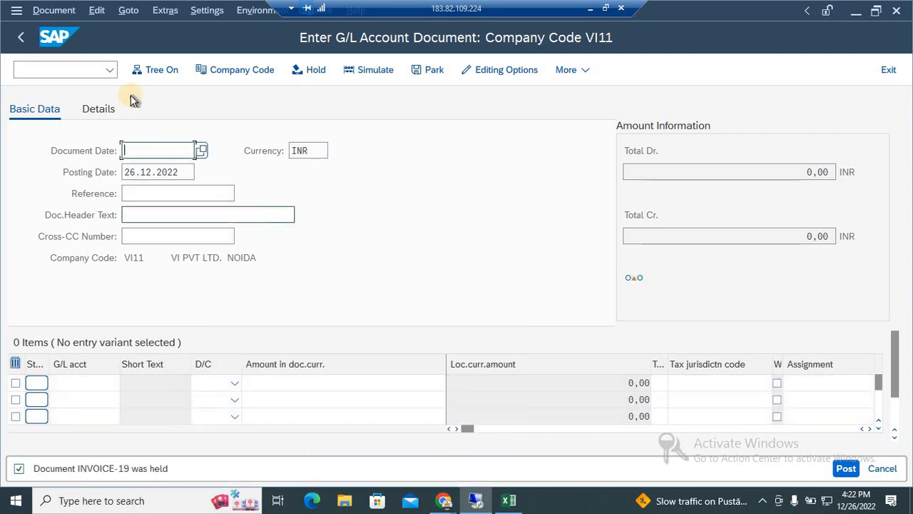
Leave the current transaction with /N and start a fresh G/L account document with FB50.
left_click(72, 63)
type("/N")
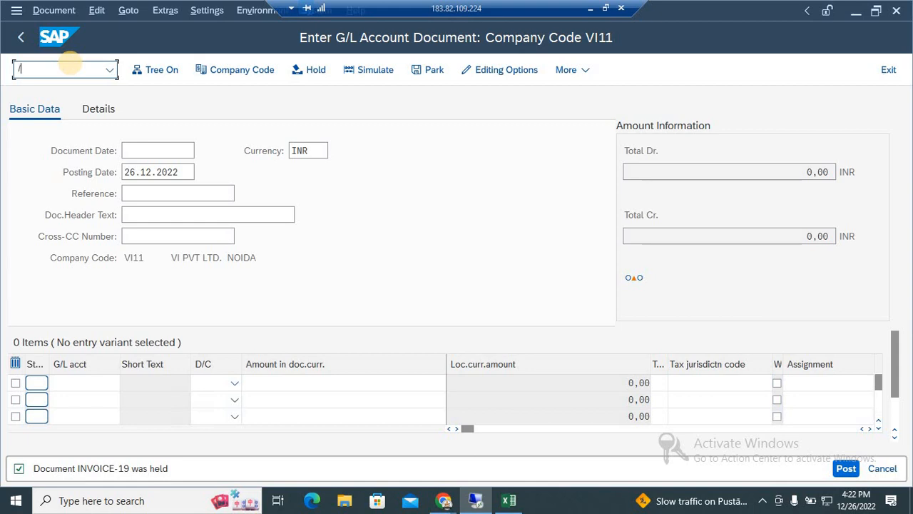
key("Return")
type("FB50")
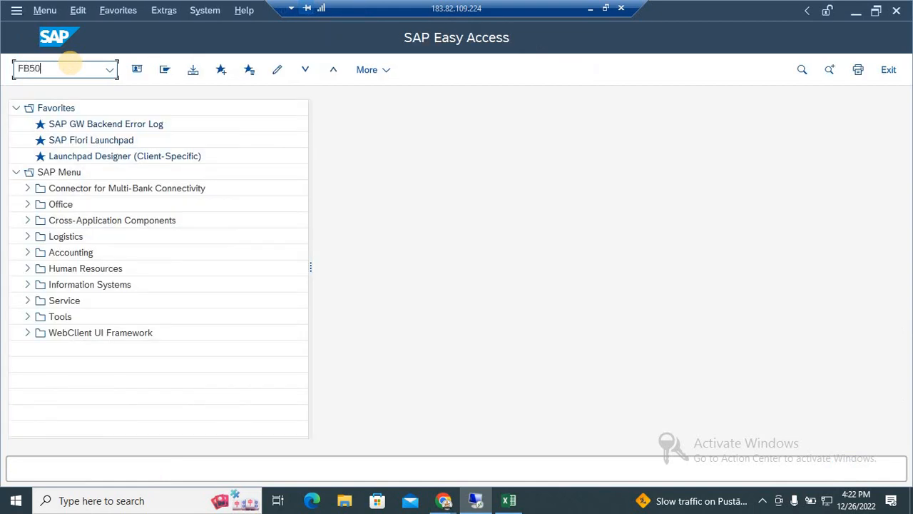
key("Return")
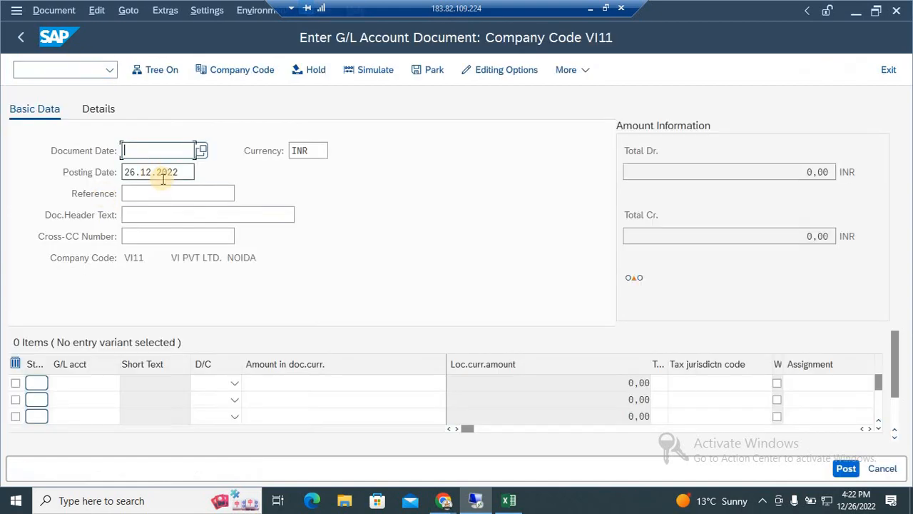
Set the document date to 26.12.2022 and enter BEING RENT PAID as the document header text.
left_click(138, 161)
left_click(203, 151)
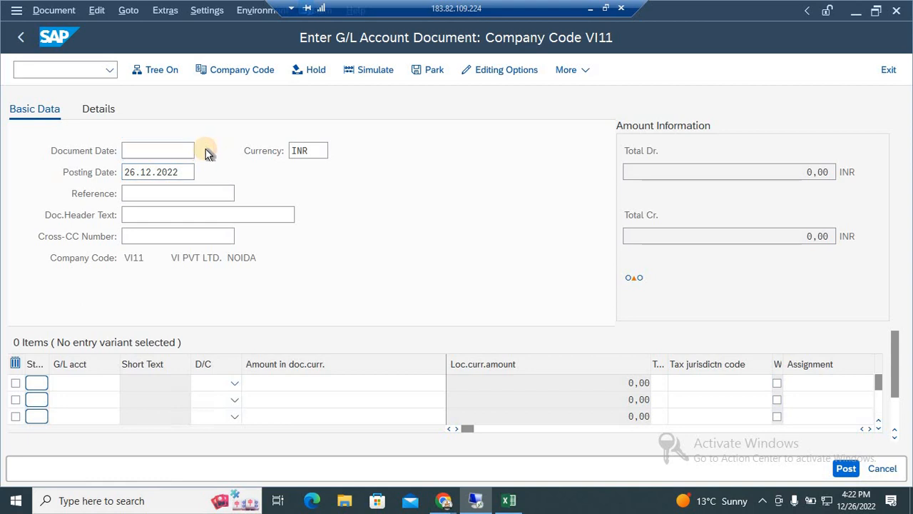
double_click(180, 314)
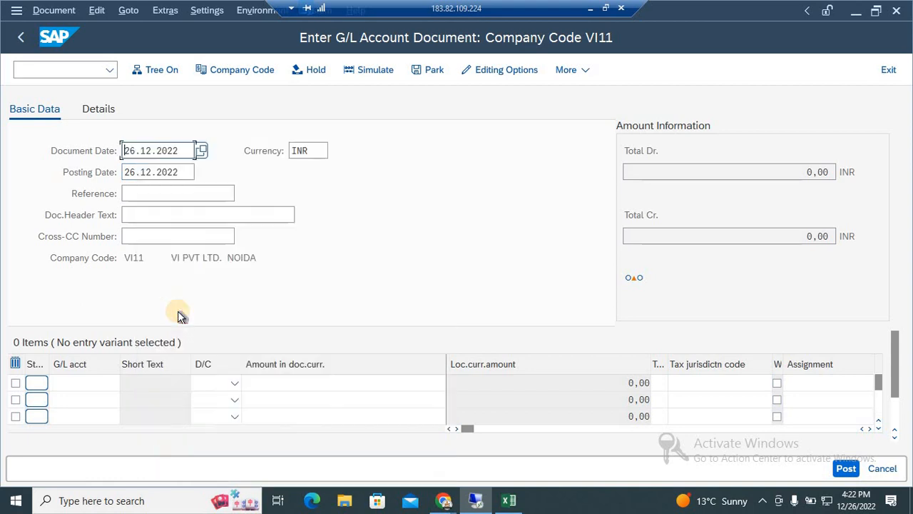
left_click(189, 217)
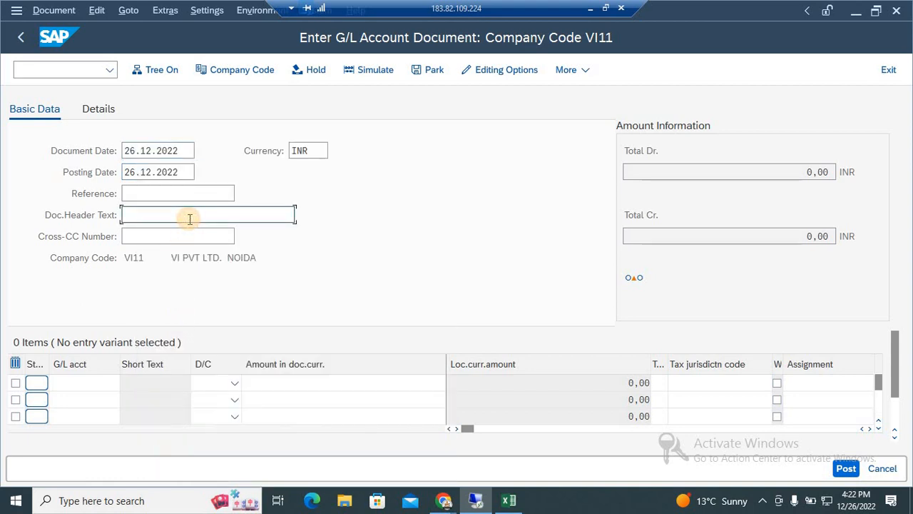
type("BEI")
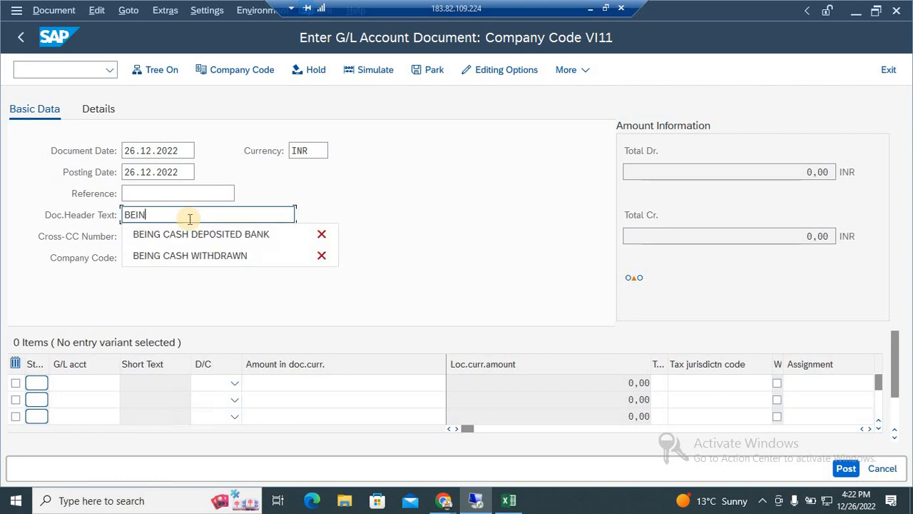
type("NG RENT PAID")
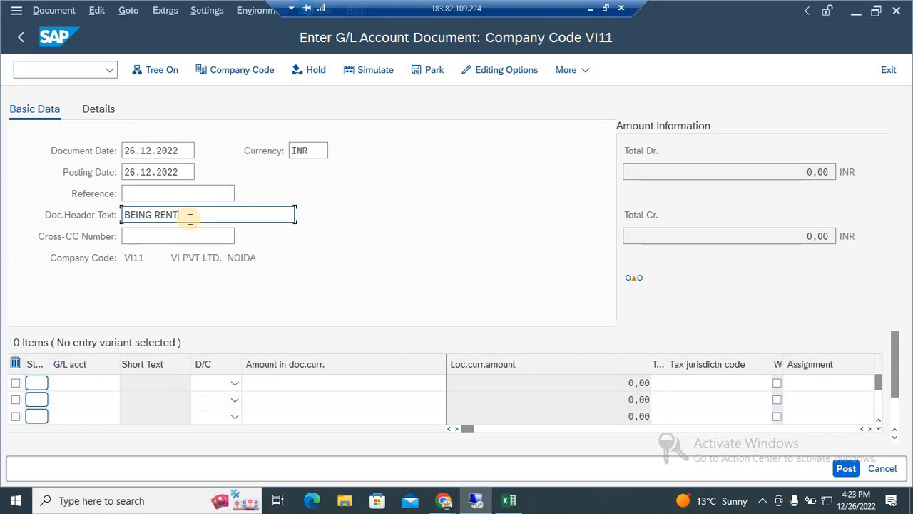
Look up the G/L accounts in chart of accounts VI11 and assign RENT A/C (899) to the first line item.
left_click(89, 382)
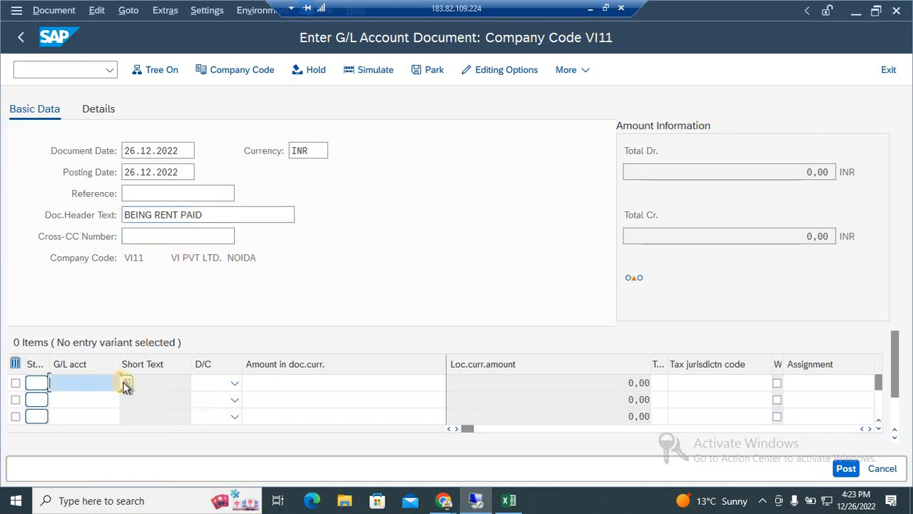
left_click_drag(191, 214, 203, 214)
left_click_drag(102, 208, 102, 210)
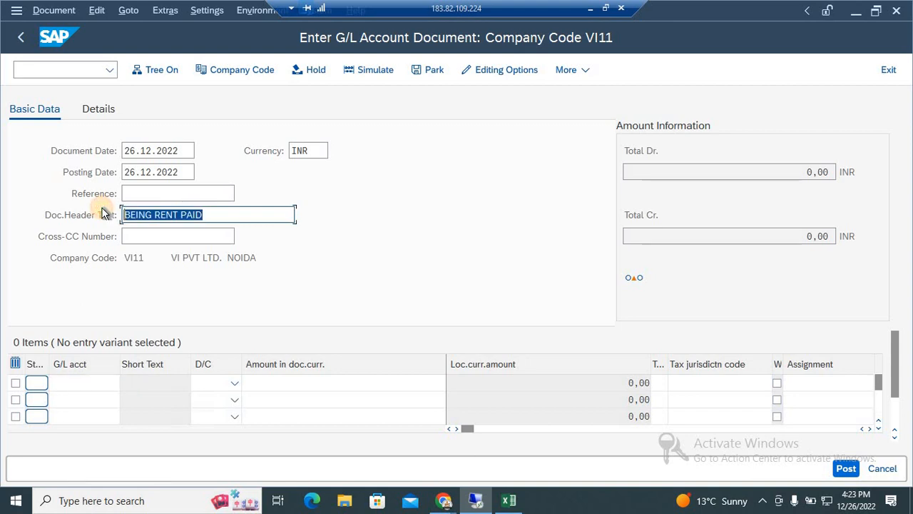
left_click(74, 380)
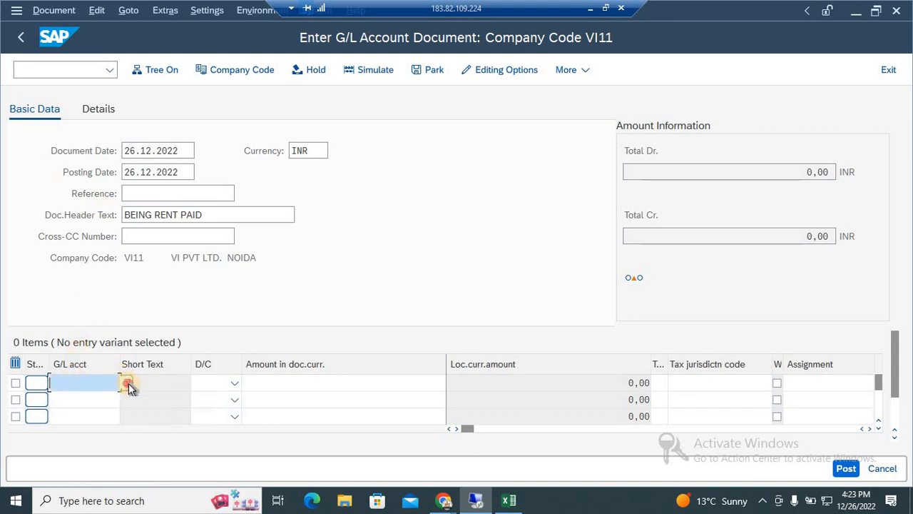
left_click(126, 383)
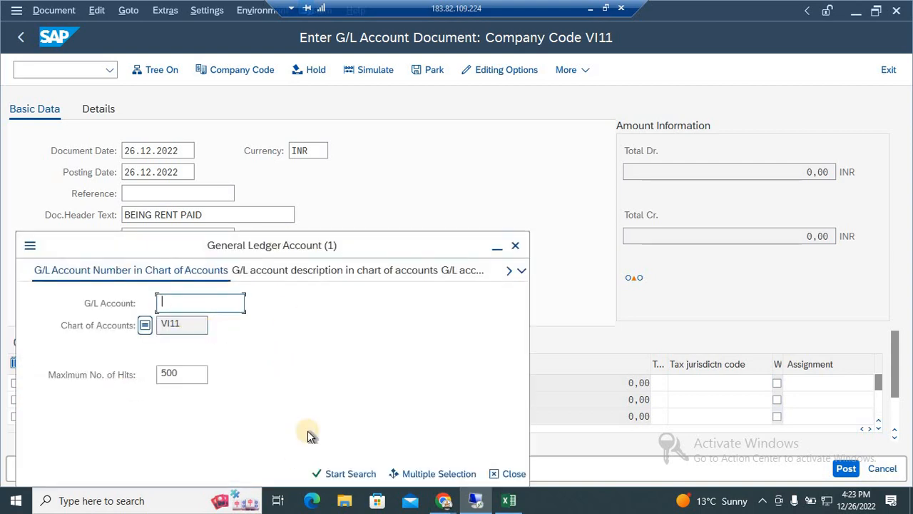
left_click(318, 475)
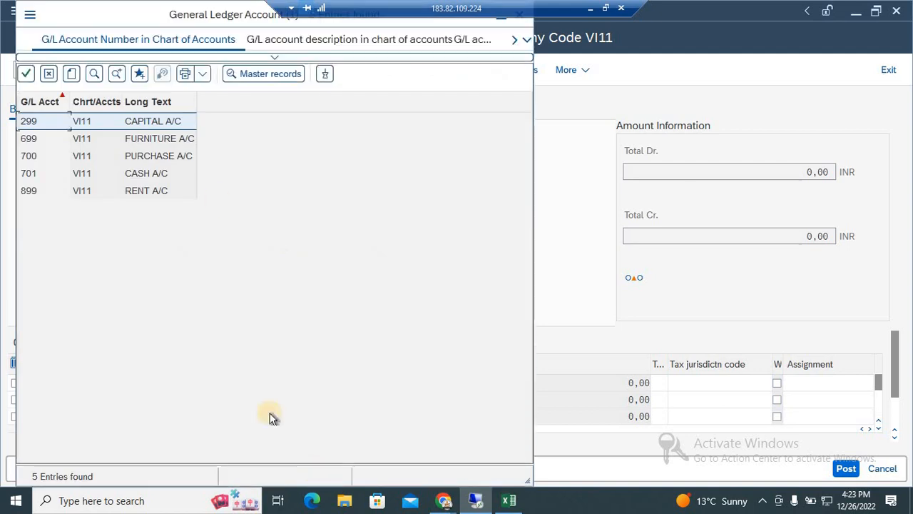
key("Down")
key("Down")
key("Down")
key("Down")
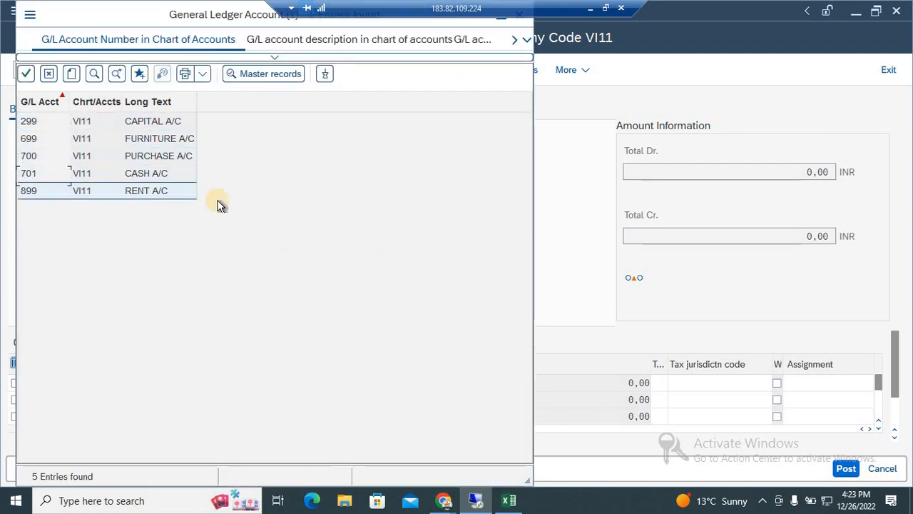
double_click(158, 198)
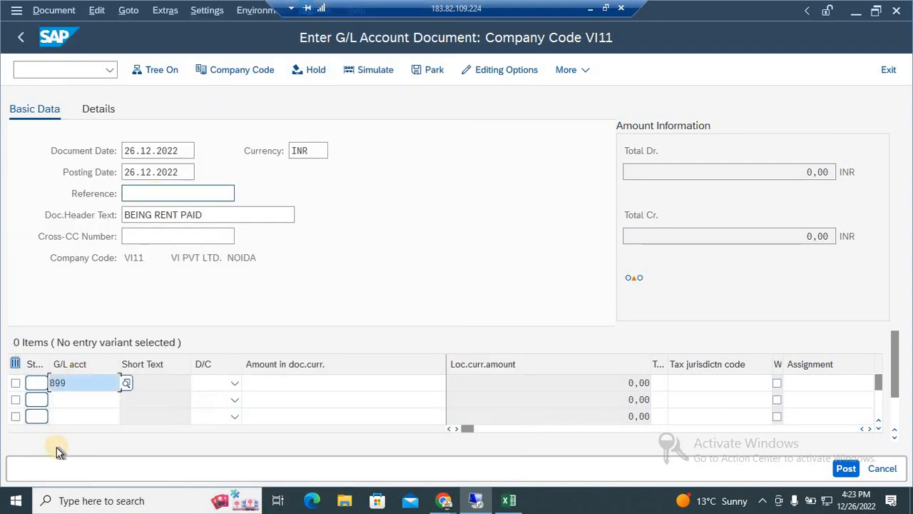
Look up the G/L accounts in chart of accounts VI11 and assign CASH A/C (701) to the second line item.
left_click(93, 400)
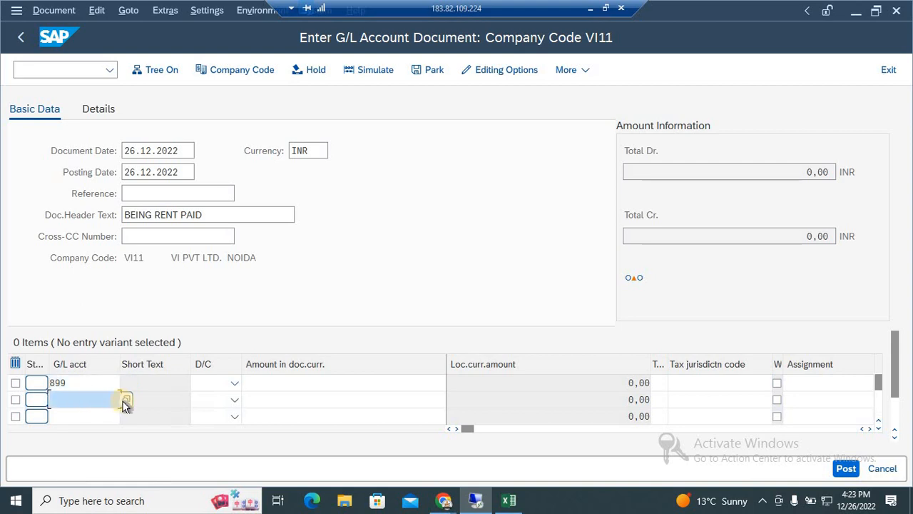
left_click(126, 401)
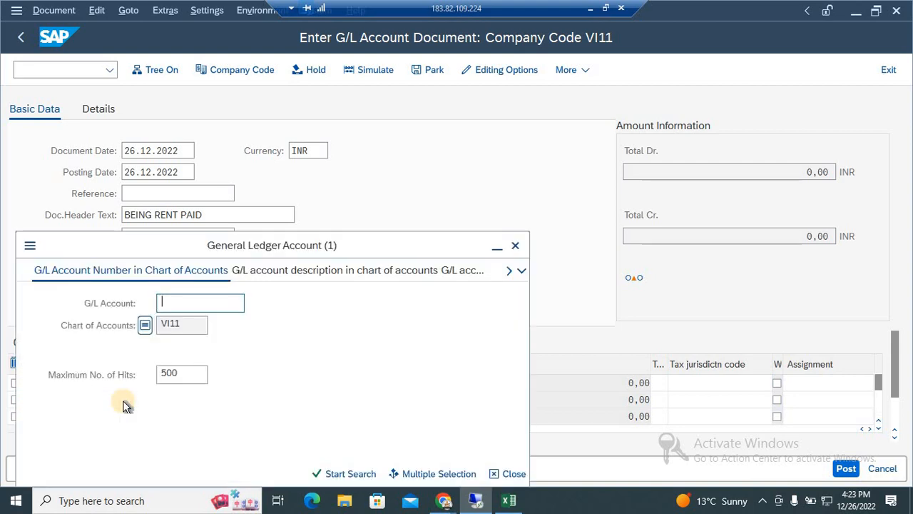
key("Return")
key("Down")
key("Down")
key("Down")
key("Return")
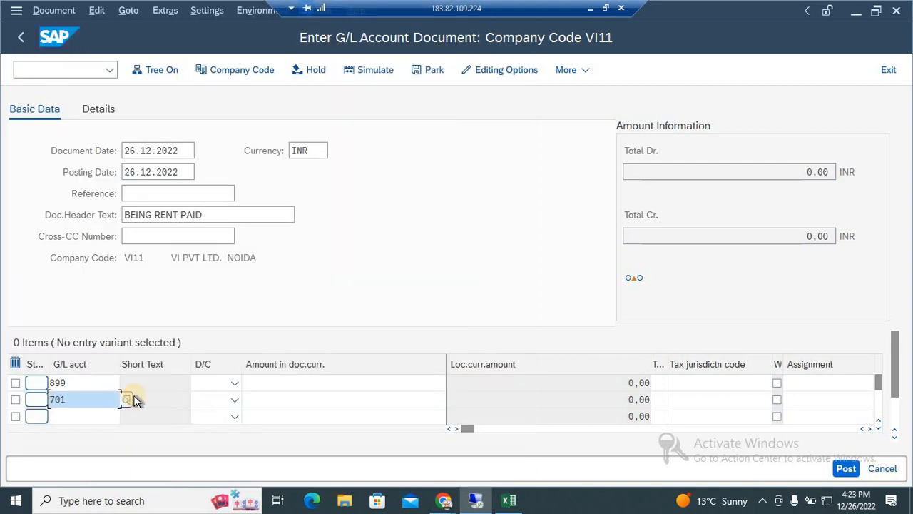
Set the line item for account 899 to Debit and the one for account 701 to Credit.
left_click(208, 386)
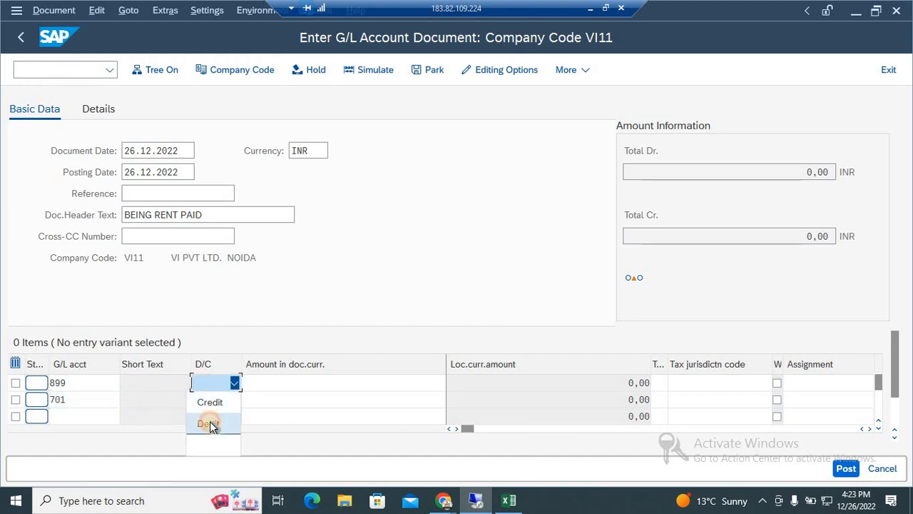
left_click(210, 423)
left_click(221, 397)
left_click(221, 391)
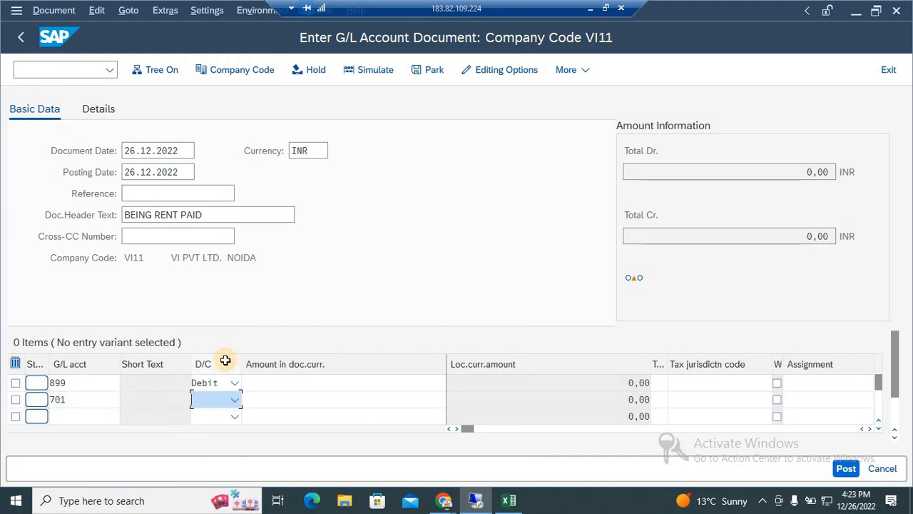
left_click(215, 399)
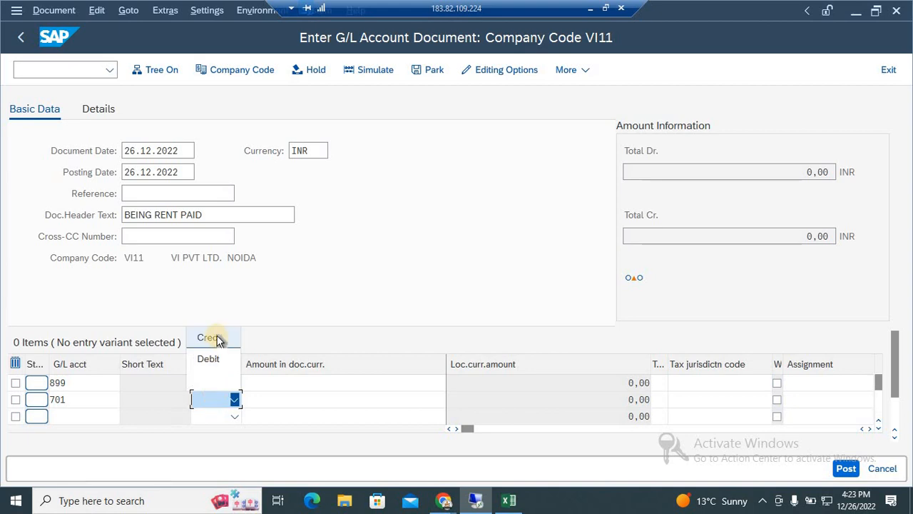
left_click(218, 337)
Enter 160 as the document currency amount for both the rent and cash line items.
left_click(256, 382)
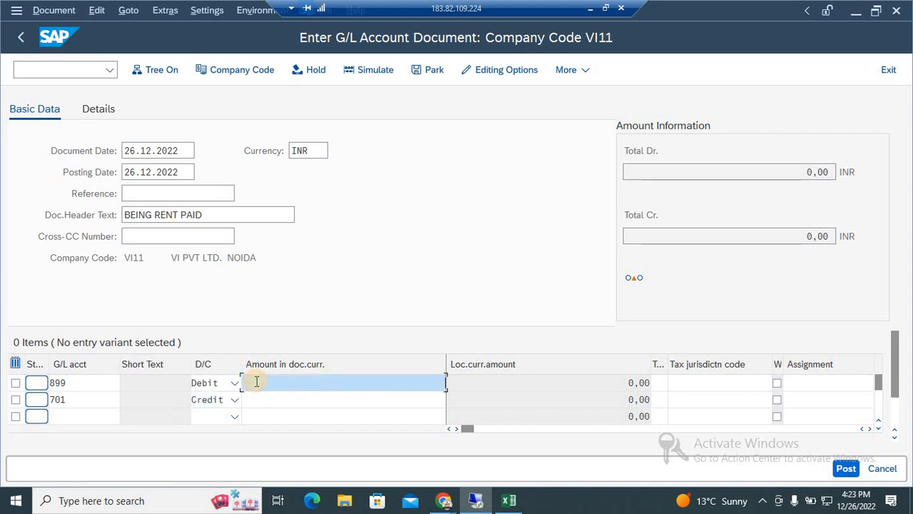
type("160")
key("Down")
type("160")
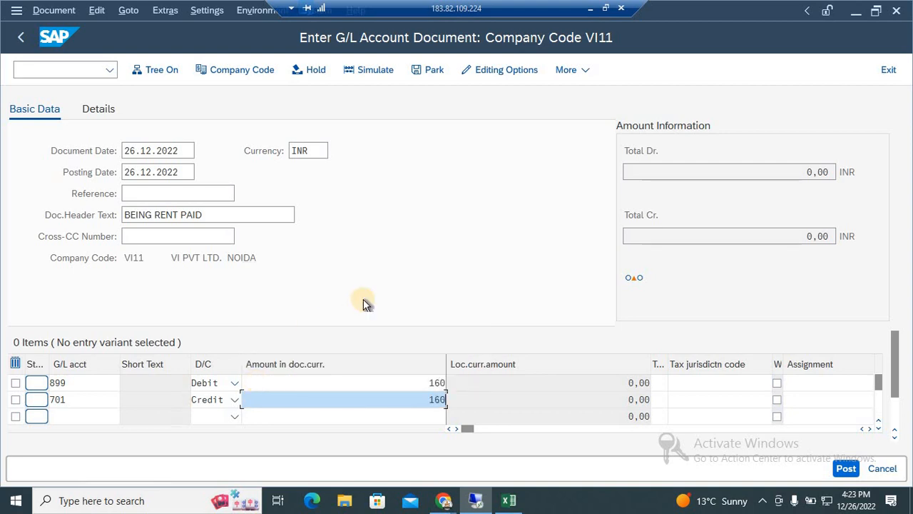
Hold the BEING RENT PAID document under the temporary document number INVOICE-18.
left_click(316, 69)
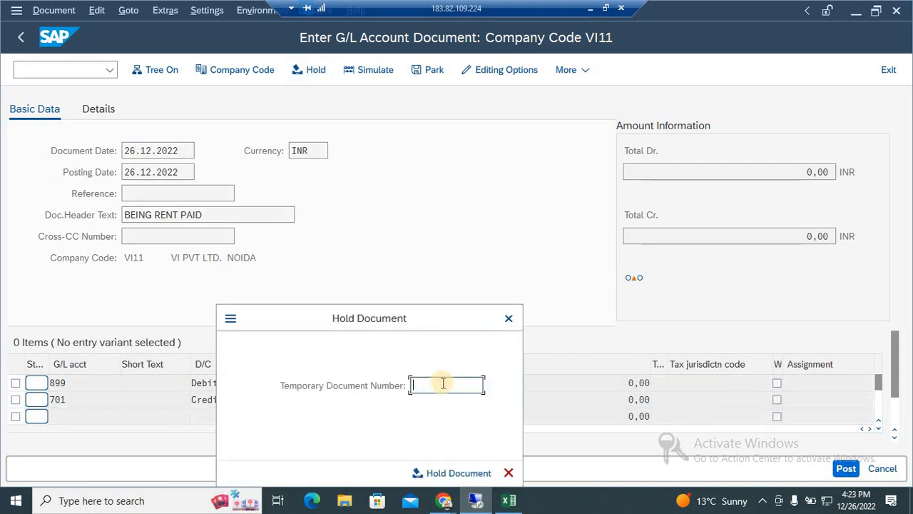
type("INVOICE")
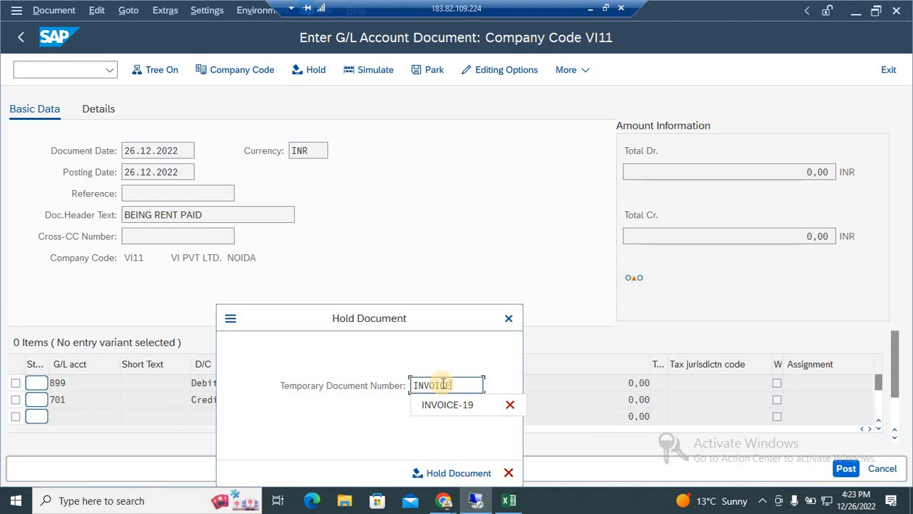
type("18")
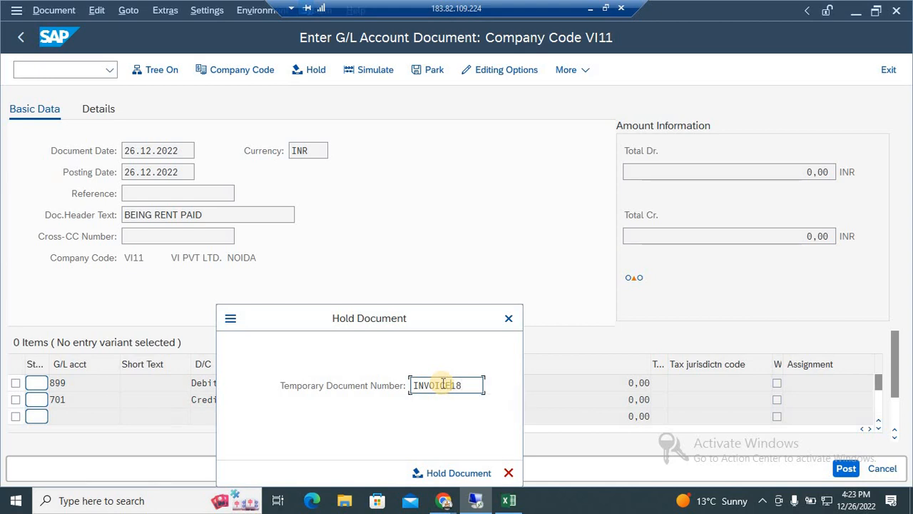
type("-")
key("Delete")
type("18")
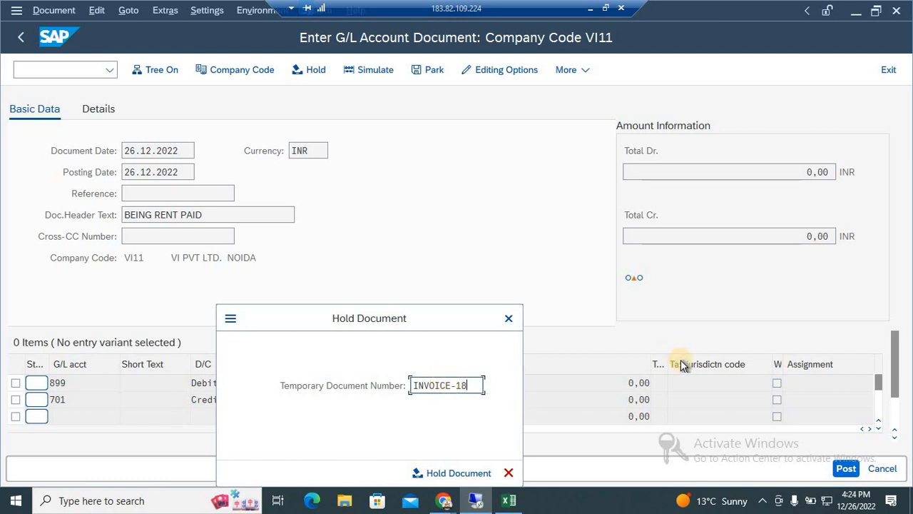
key("Return")
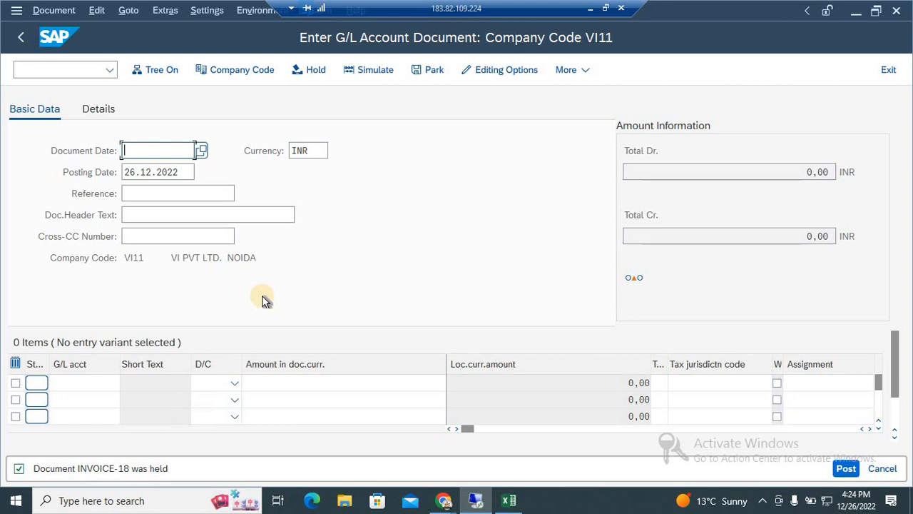
left_click(52, 258)
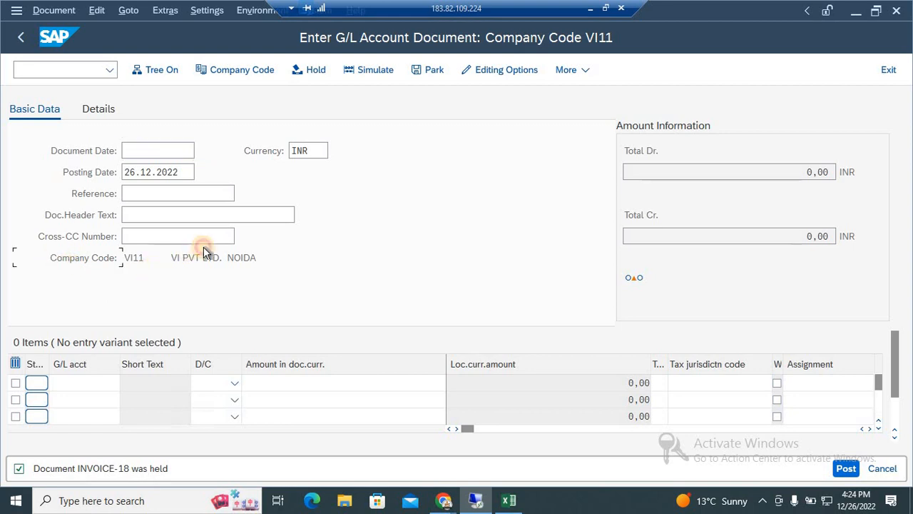
left_click(244, 71)
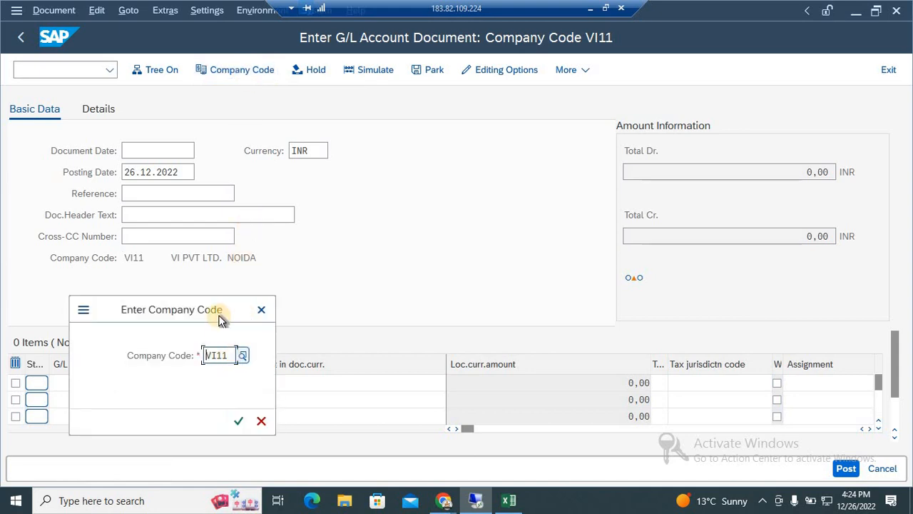
left_click_drag(220, 314, 495, 159)
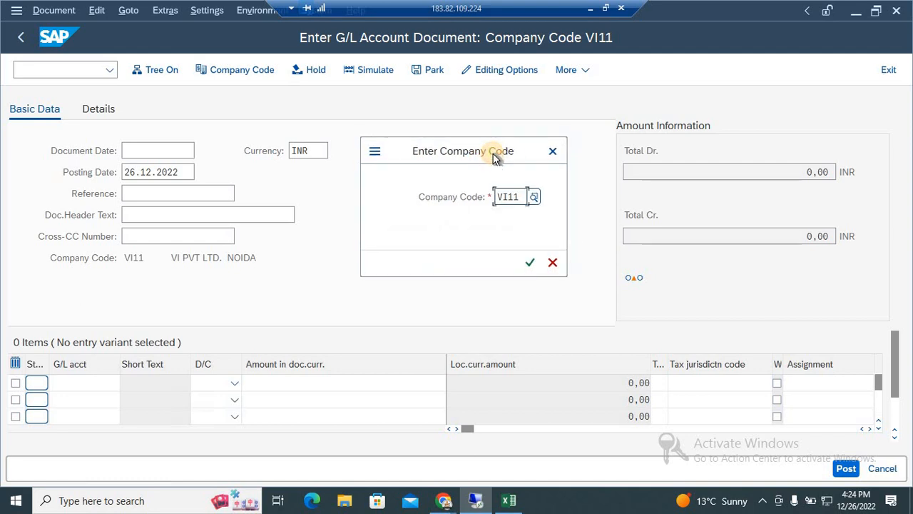
left_click(518, 196)
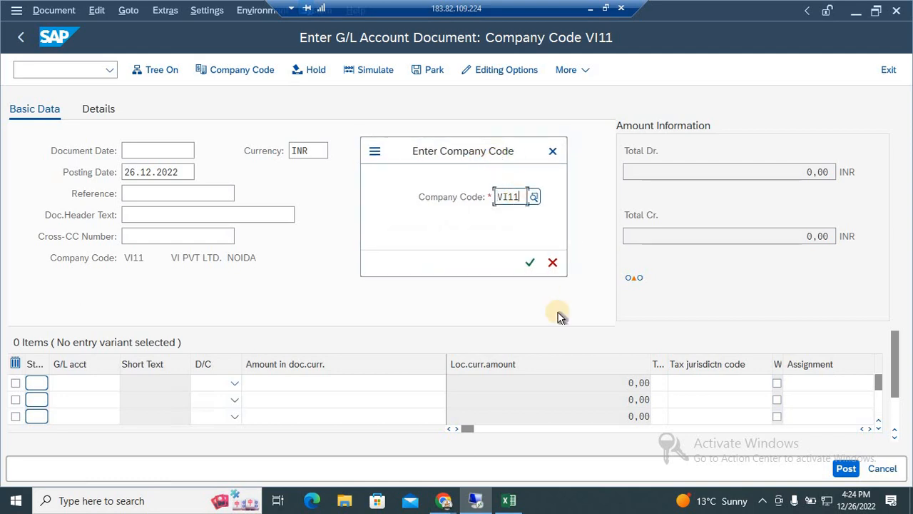
left_click(553, 151)
Leave the empty G/L document entry with /N and restart transaction FB50.
left_click(80, 67)
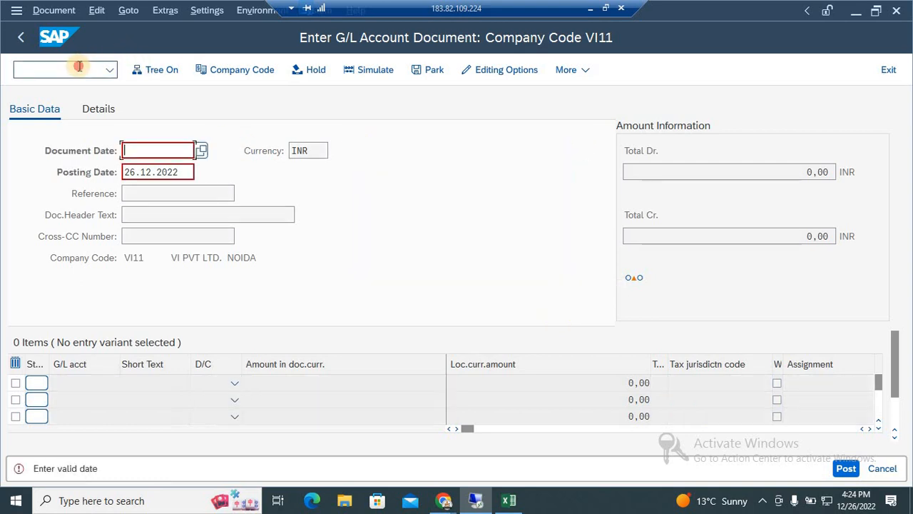
type("/N")
key("Return")
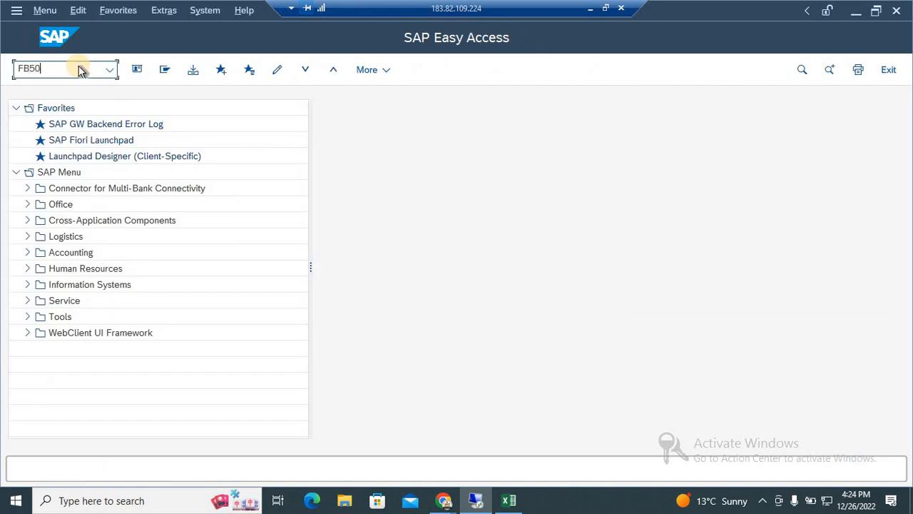
key("Return")
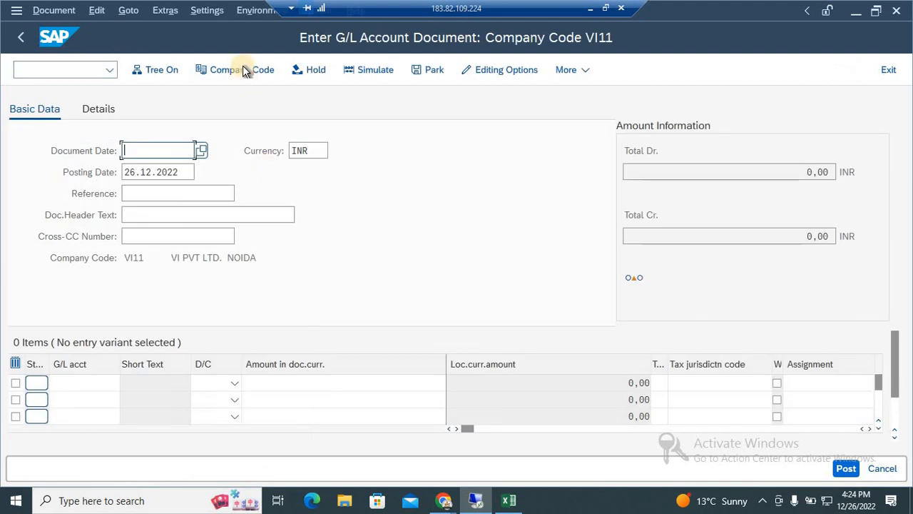
Switch the company code for the G/L document entry to KAMT.
left_click(243, 69)
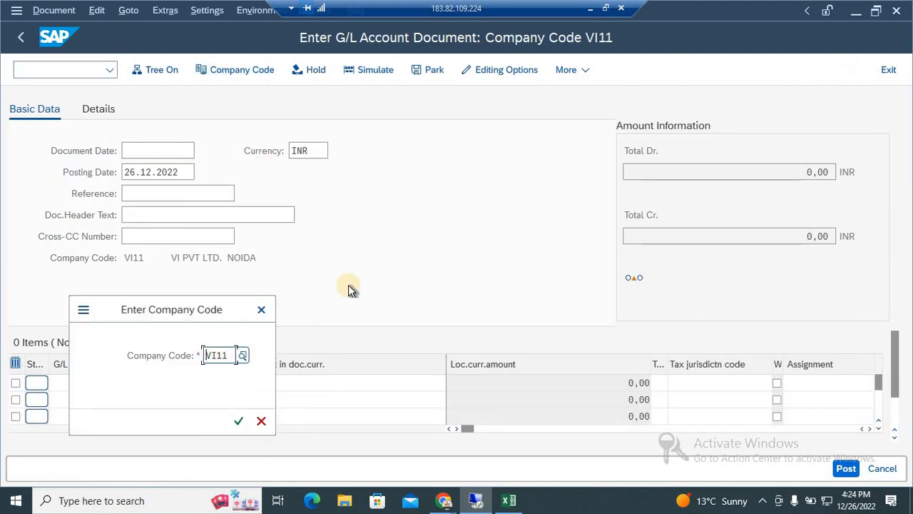
key("Delete")
key("Delete")
key("Delete")
key("Delete")
type("KAMT")
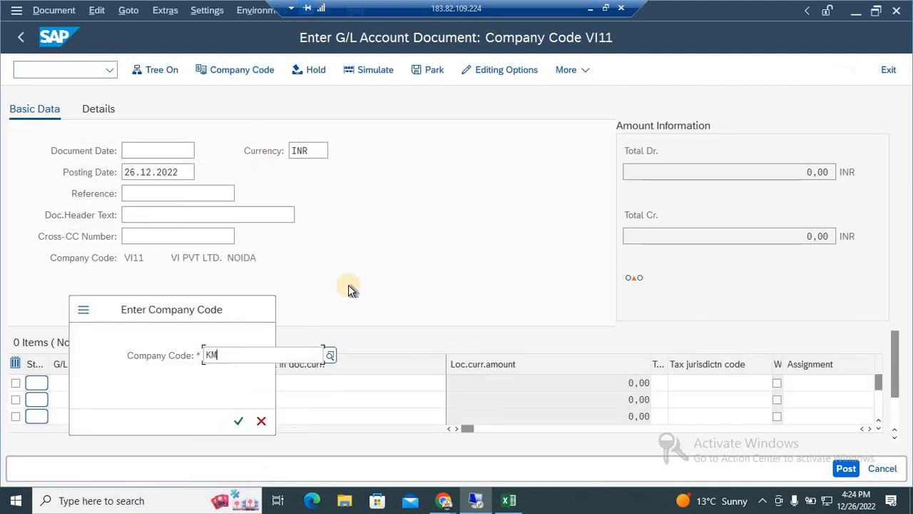
key("BackSpace")
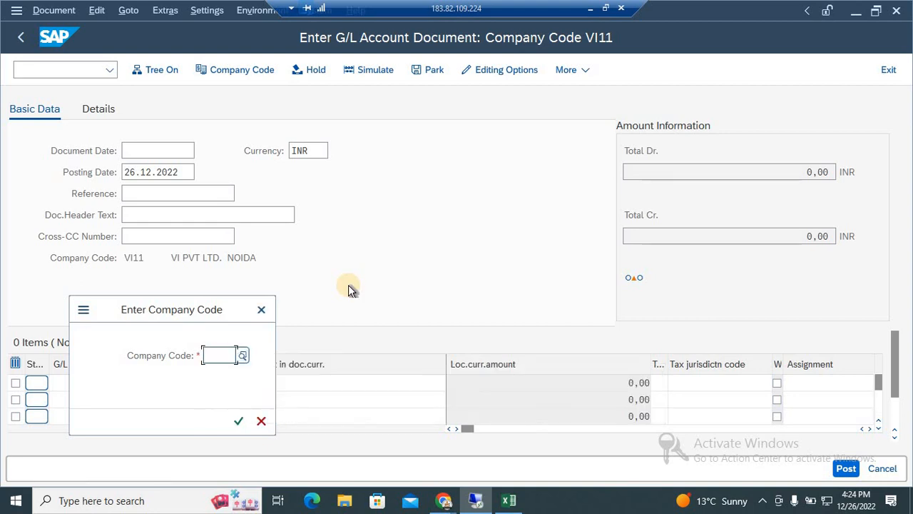
type("A")
key("BackSpace")
type("KAMT")
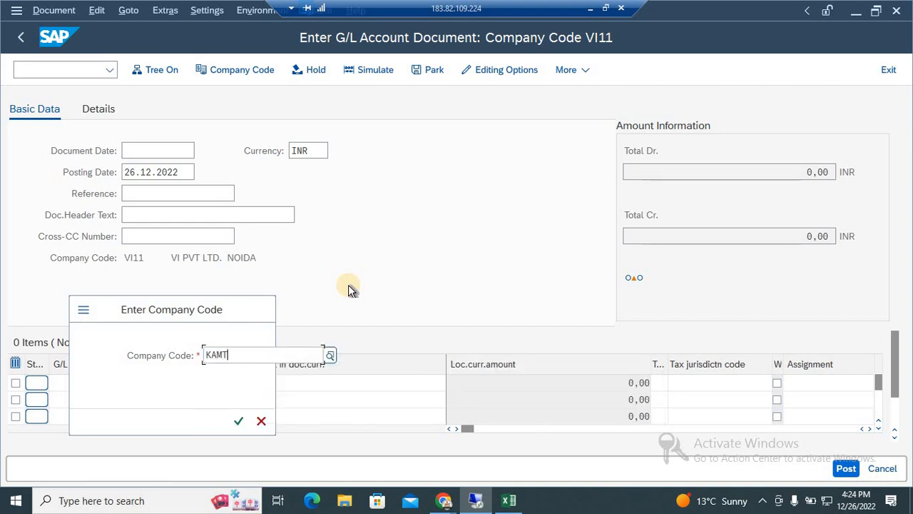
left_click(245, 414)
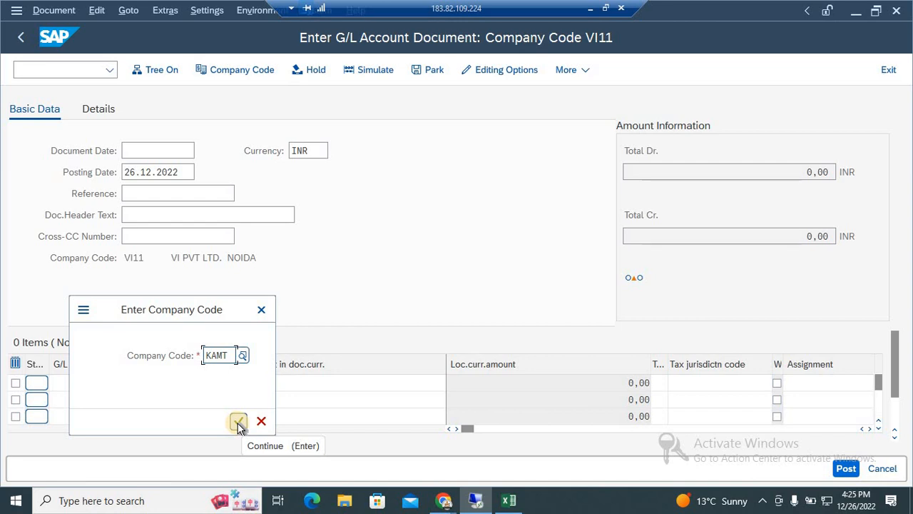
left_click(239, 423)
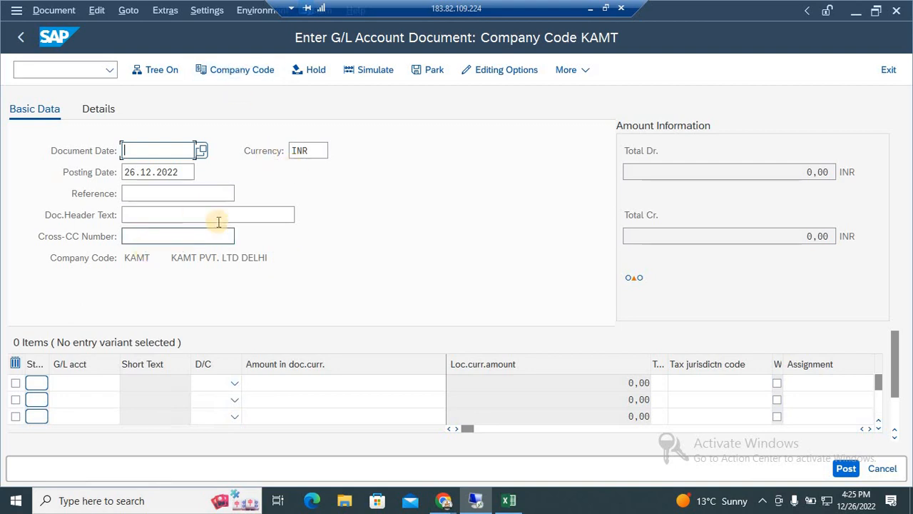
Set the document date to 26.12.2022 and enter RENT PAID as the document header text.
left_click(201, 150)
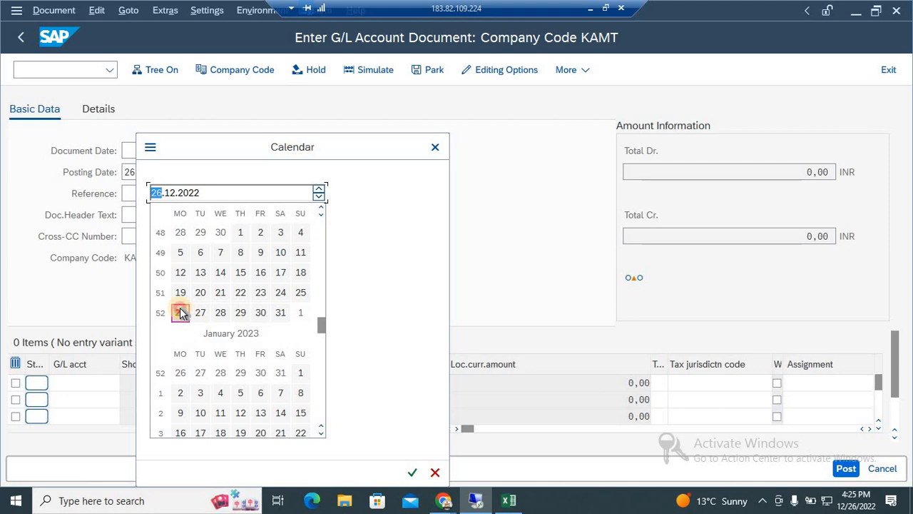
double_click(187, 314)
left_click(172, 213)
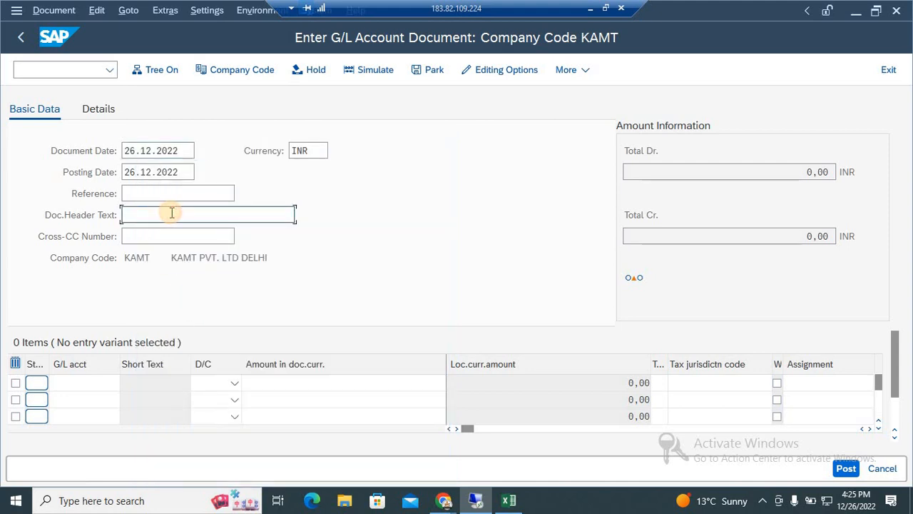
type("RENT PAID")
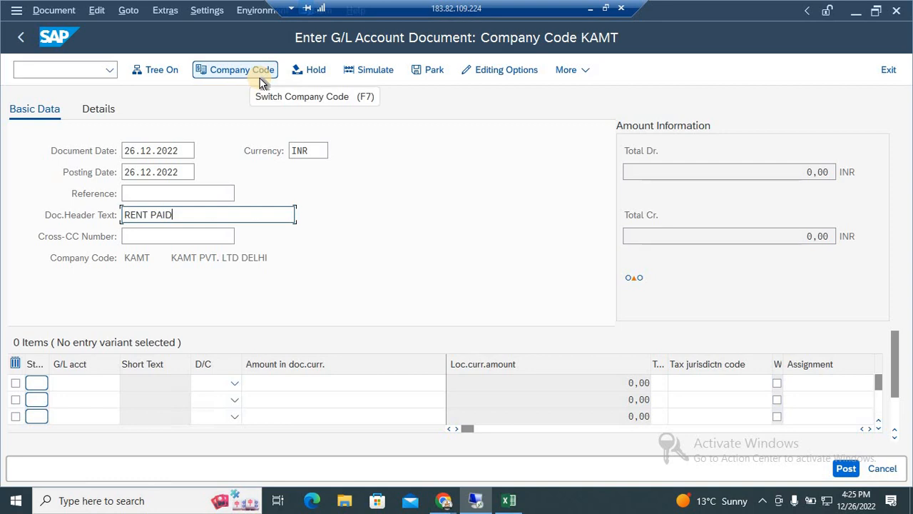
Look up the G/L accounts in chart of accounts KAMT and assign RENT PAID A/C (132) to the first line item.
left_click(88, 383)
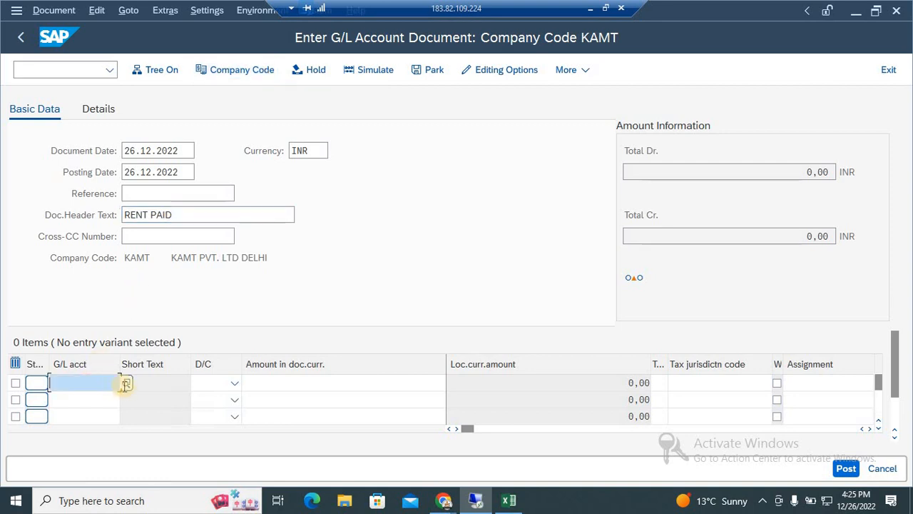
key("F4")
key("Return")
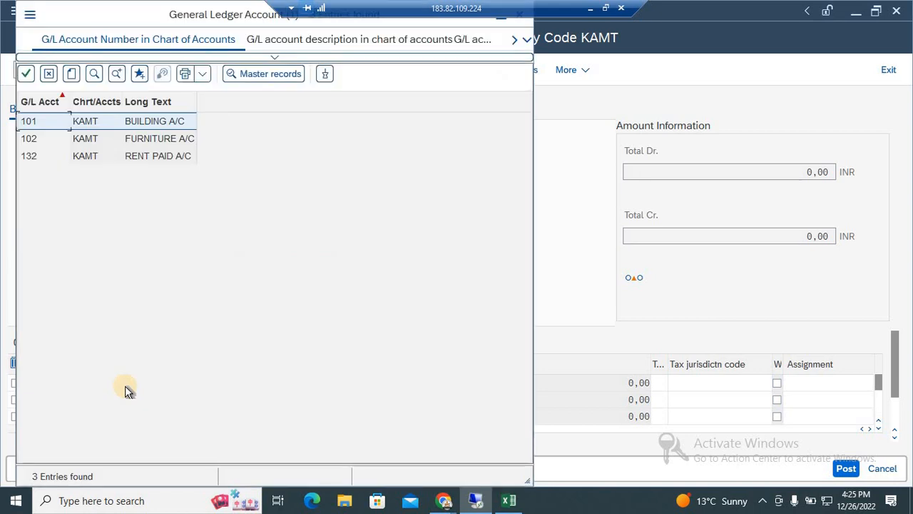
key("Down")
key("Down")
key("Return")
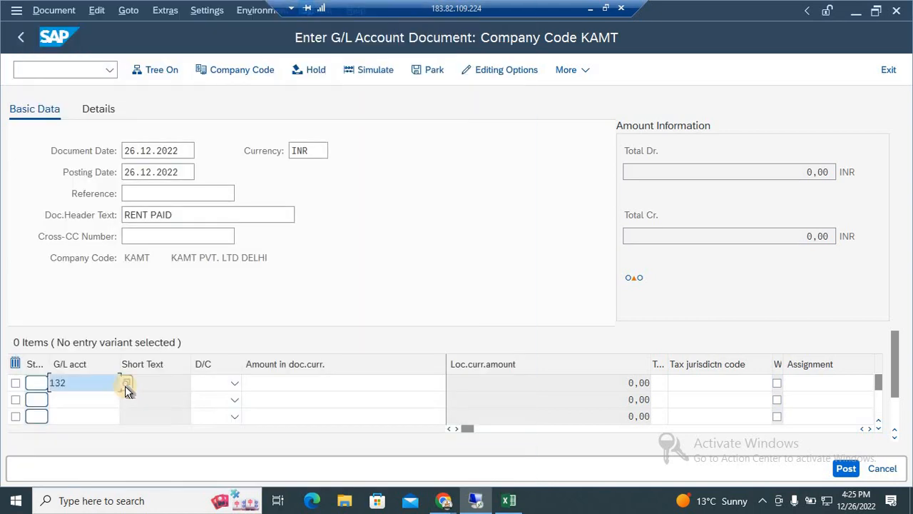
Assign BUILDING A/C (101) from the G/L account list to the second line item.
left_click(109, 398)
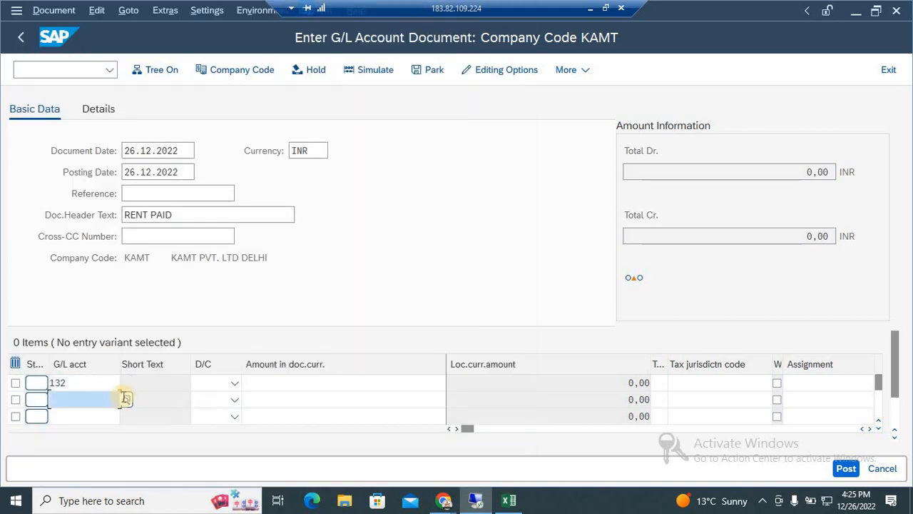
left_click(126, 398)
key("Return")
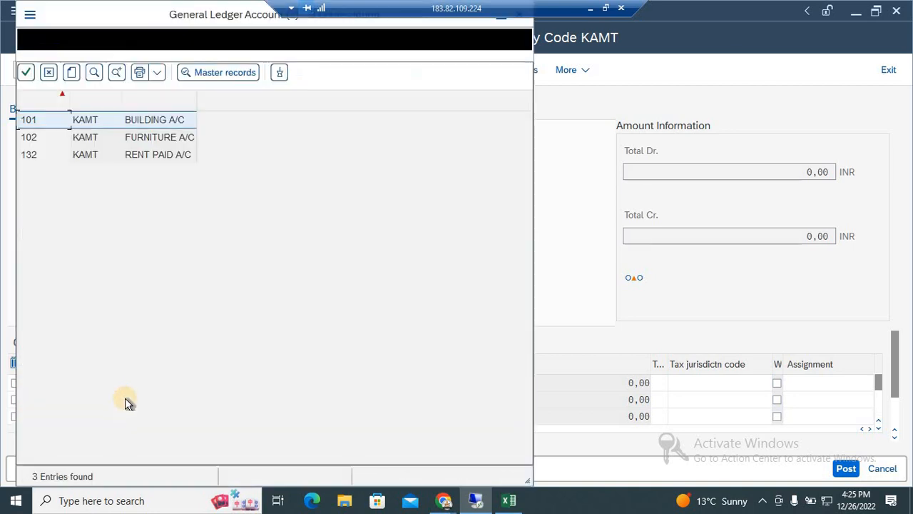
key("Return")
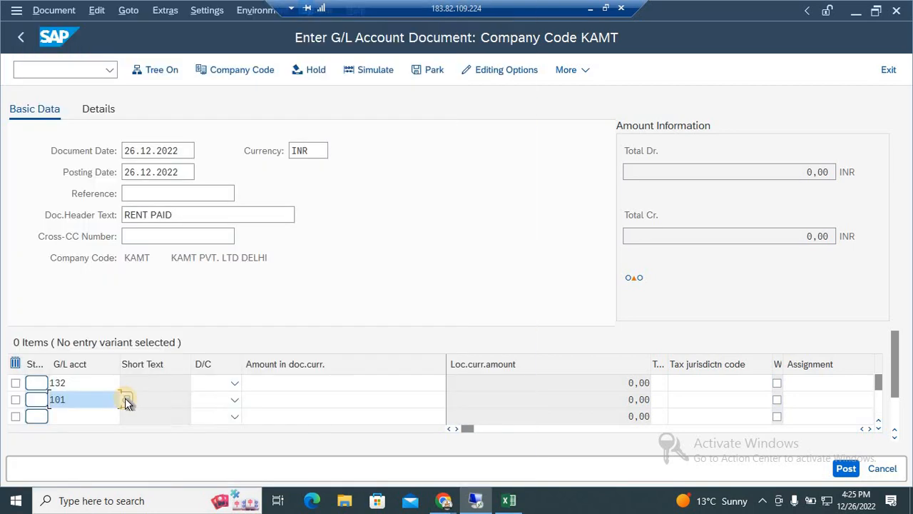
Set the line item for account 132 to Debit and the one for account 101 to Credit.
left_click(219, 382)
left_click(209, 423)
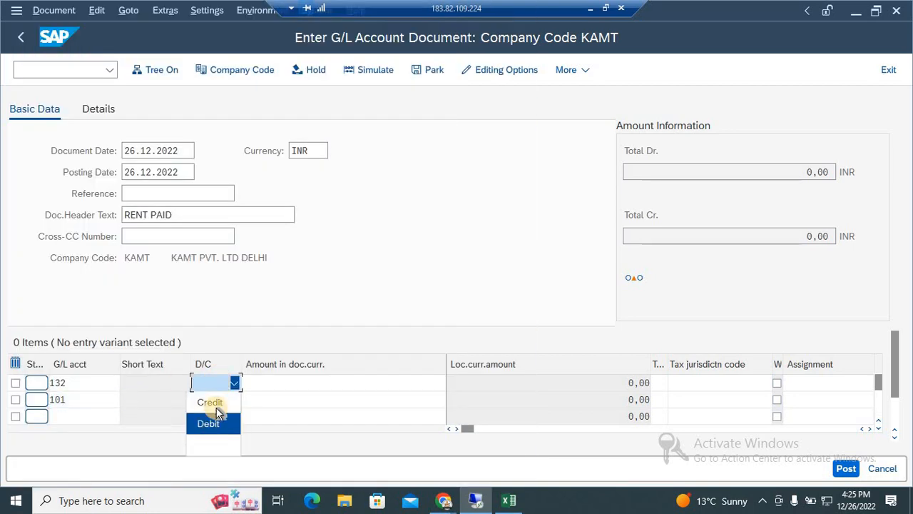
left_click(219, 398)
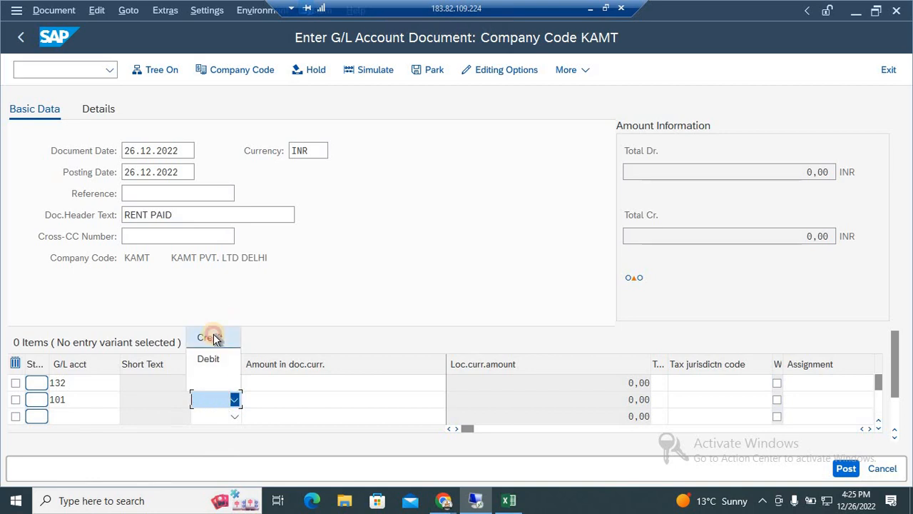
left_click(213, 335)
Enter 150 as the document currency amount for both line items.
left_click(260, 384)
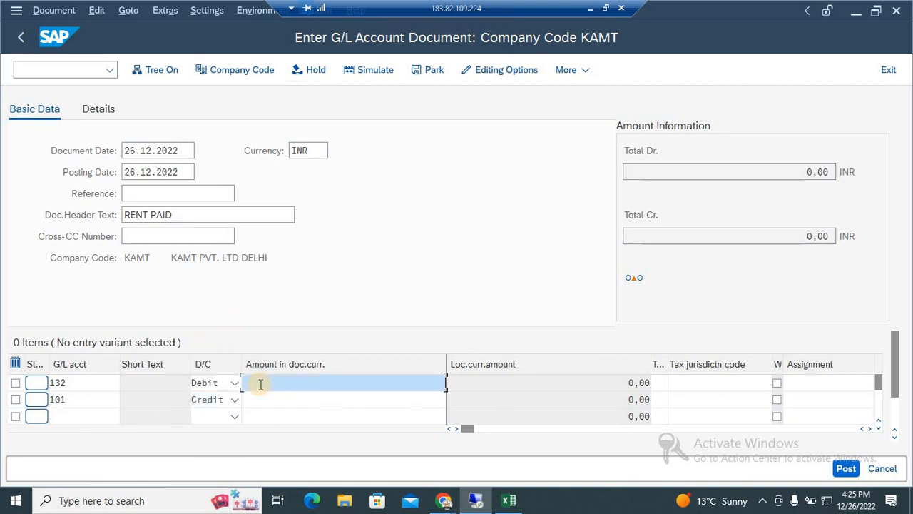
type("150")
key("Down")
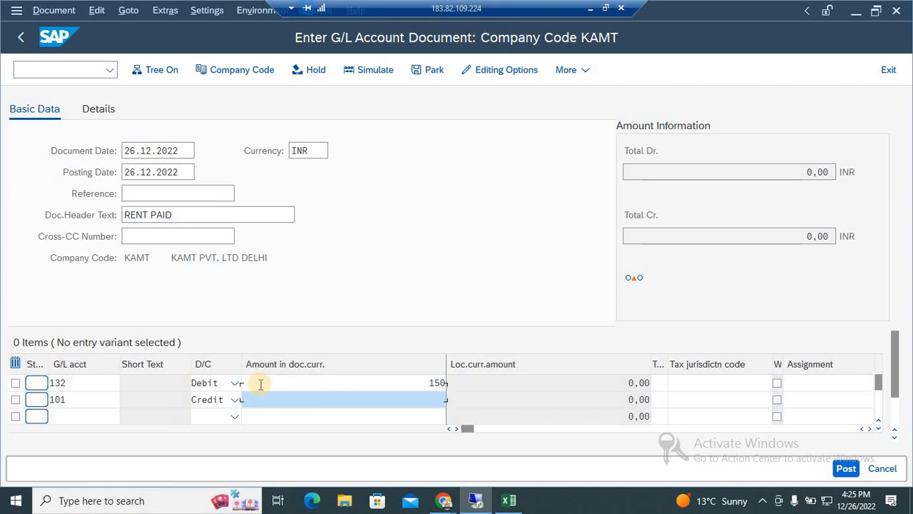
type("150")
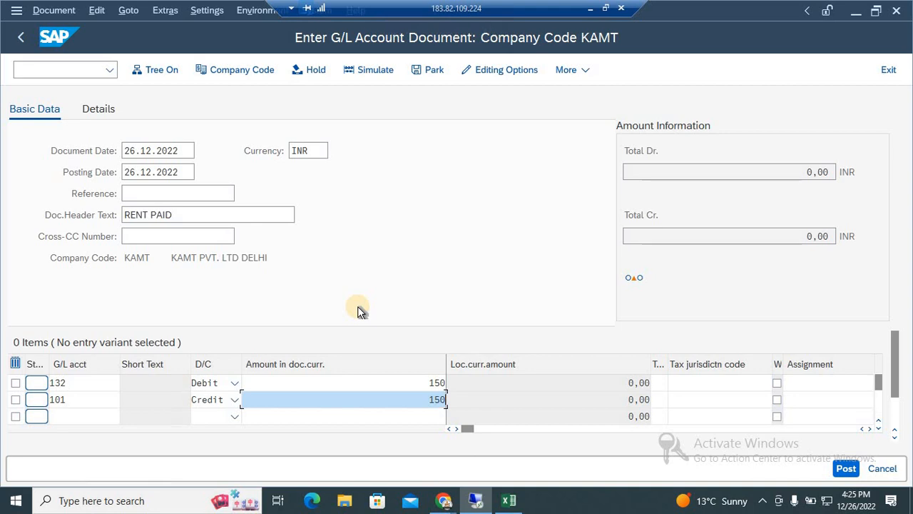
Hold the RENT PAID document of company code KAMT under the temporary document number INVOICE17.
left_click(318, 72)
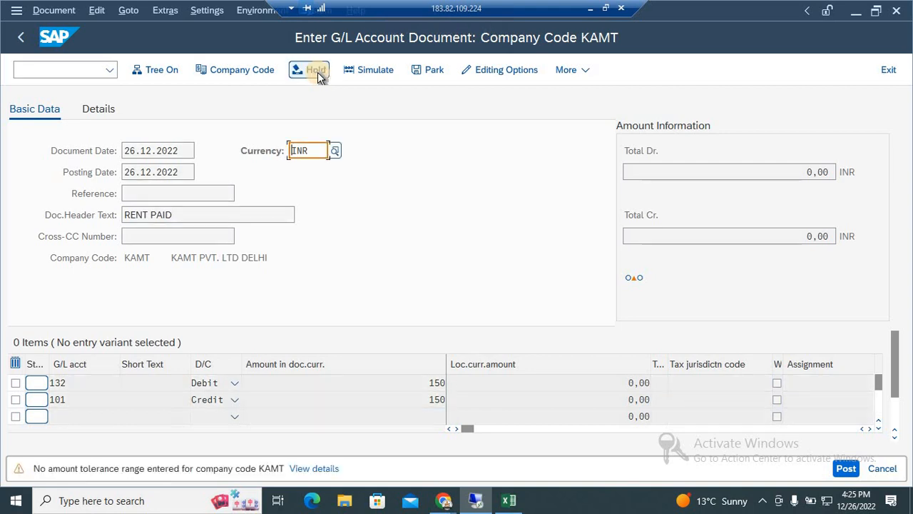
key("Return")
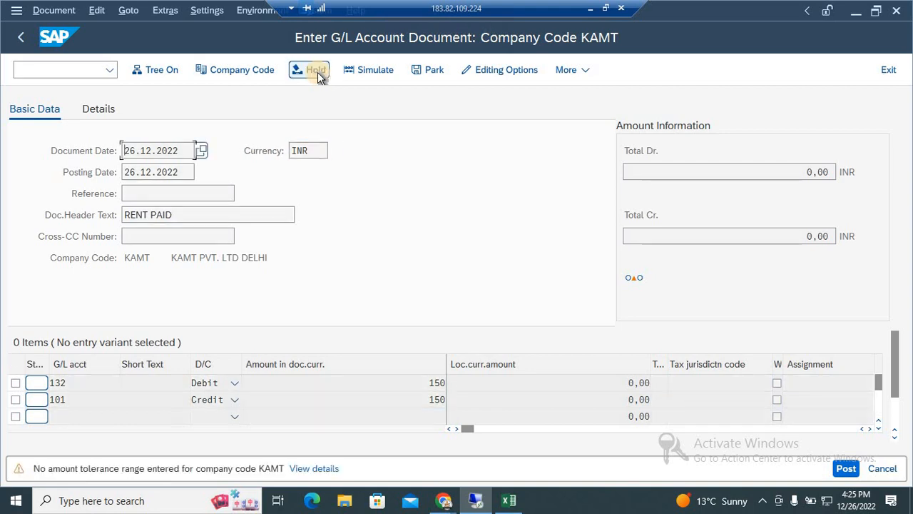
left_click(317, 72)
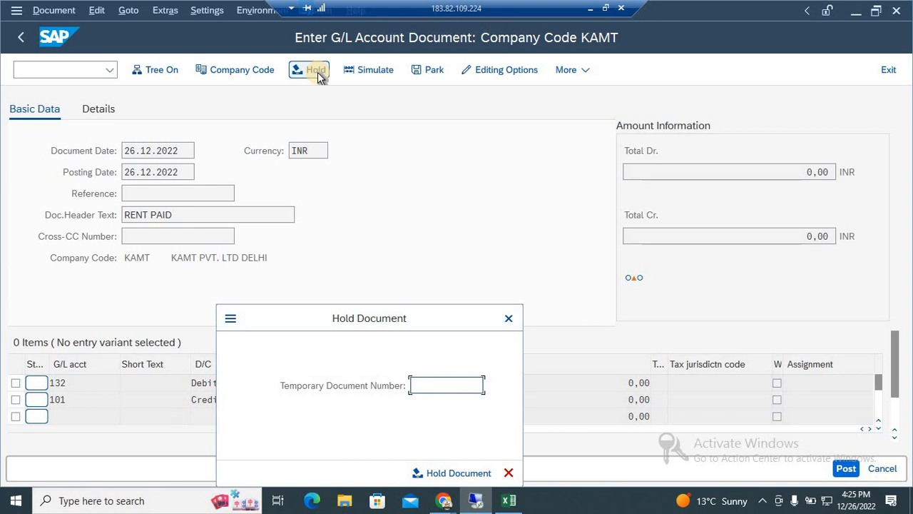
type("INVOICE17")
key("Return")
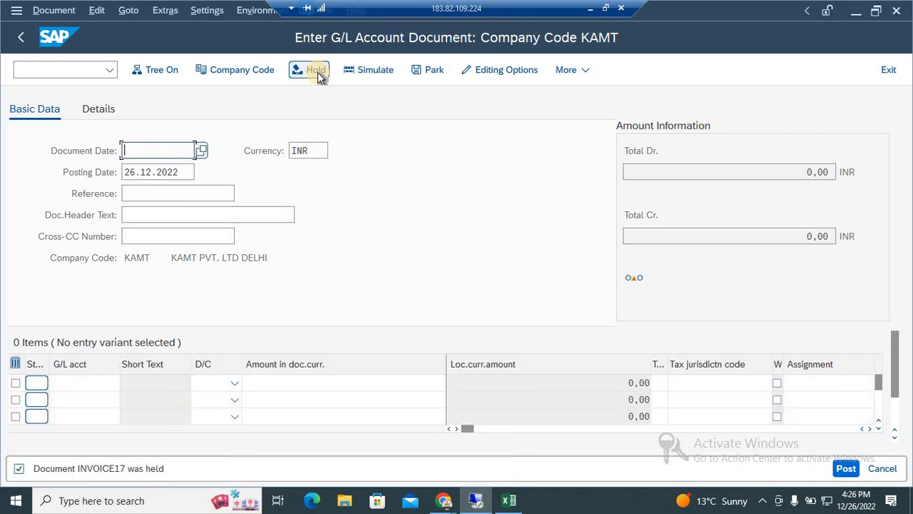
Exit to SAP Easy Access with /n and reopen transaction FB50 for a new document.
left_click(76, 68)
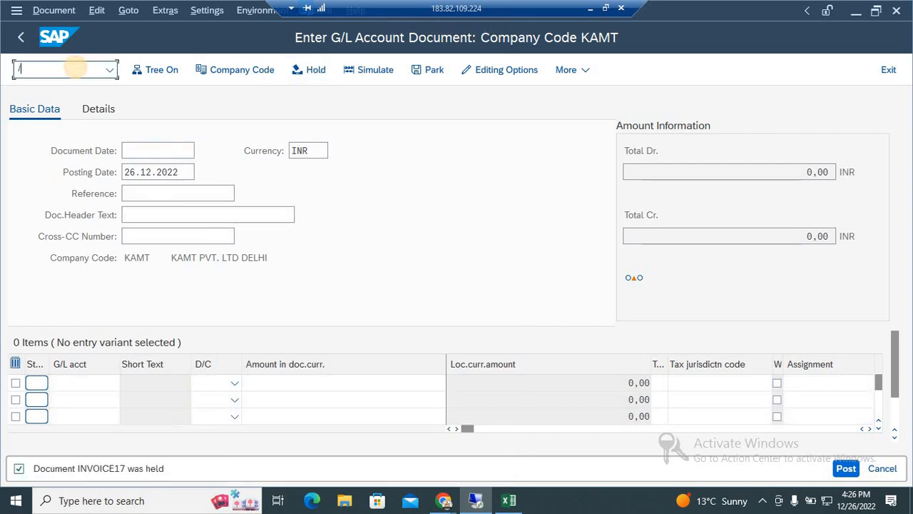
type("/n")
key("Return")
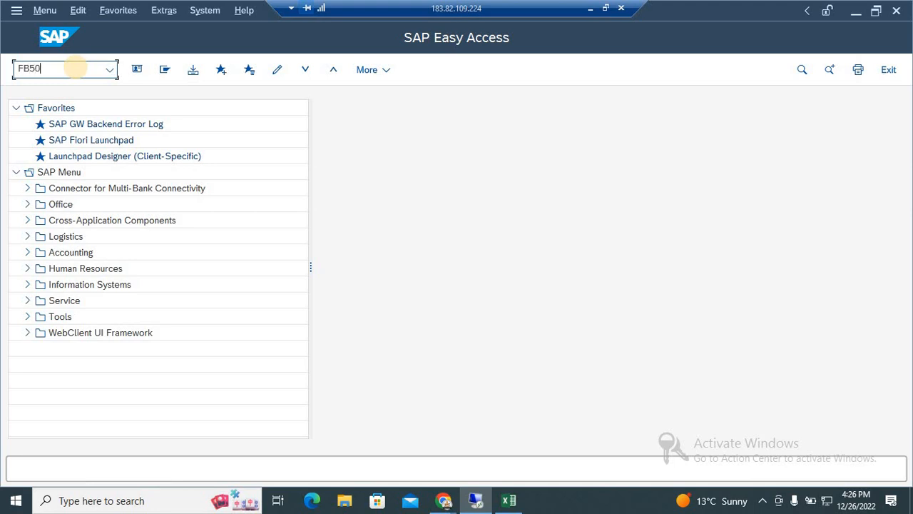
key("Return")
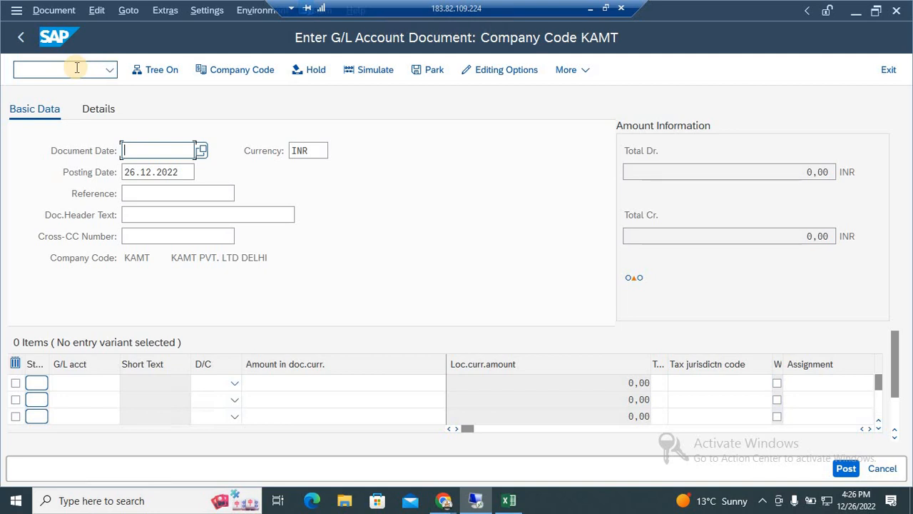
Switch to the Excel workbook and review the rent and commission journal entries in column B.
left_click(590, 9)
left_click(379, 212)
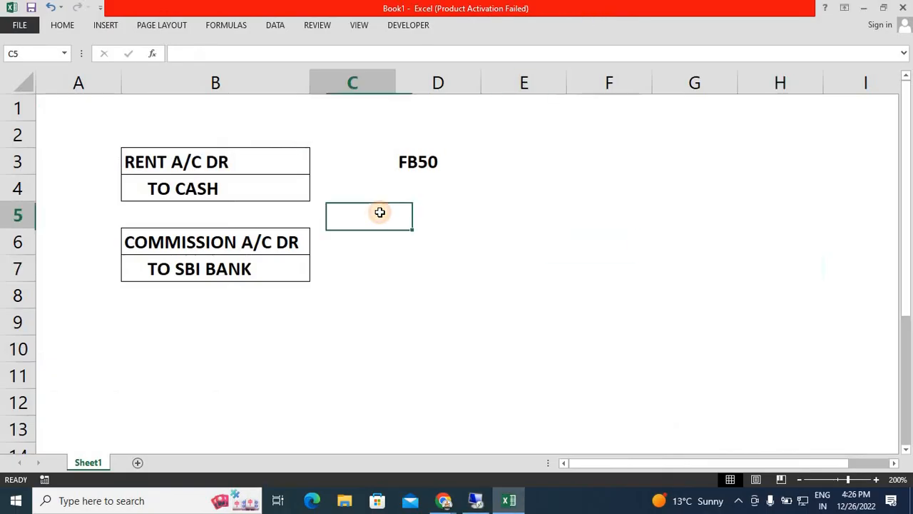
key("Left")
key("Up")
key("Up")
key("Down")
key("Down")
key("Down")
key("Down")
key("Down")
key("Down")
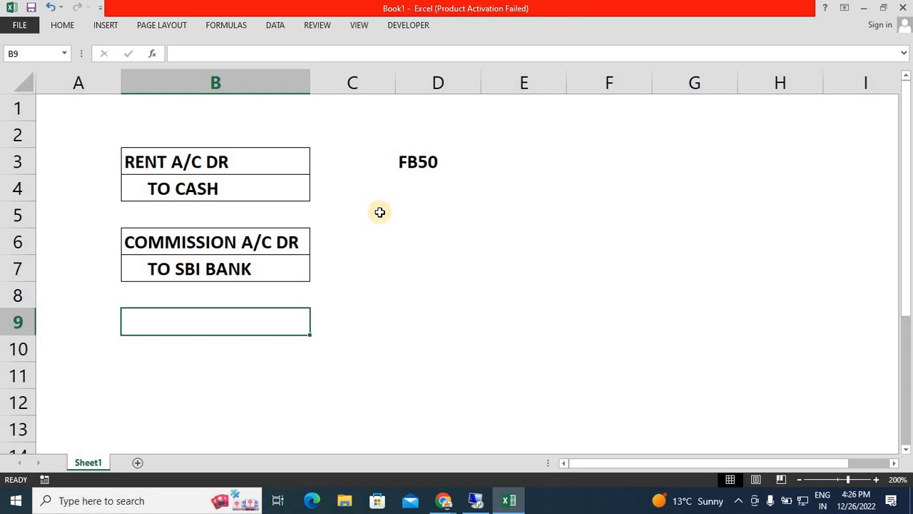
Enter SBI BANK in cell B9 and an indented TO CASH in B10 as a third journal entry.
type("SB")
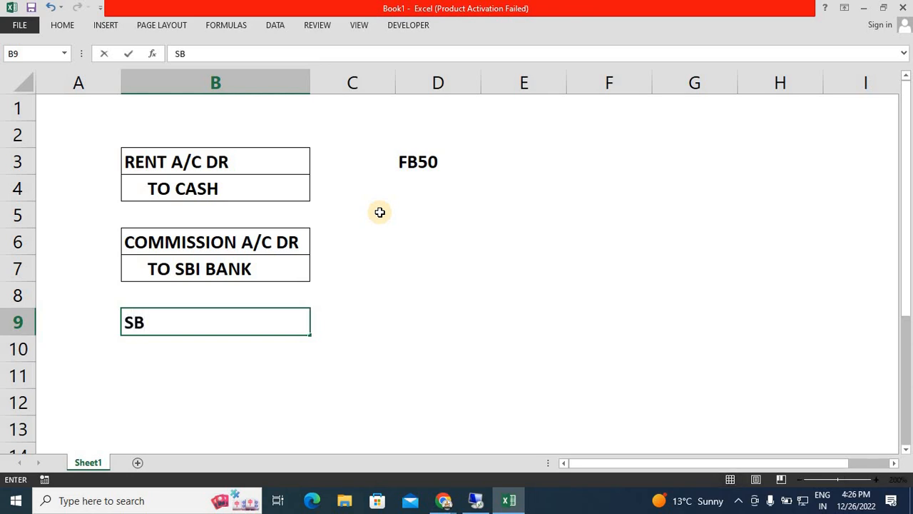
type("I BANK")
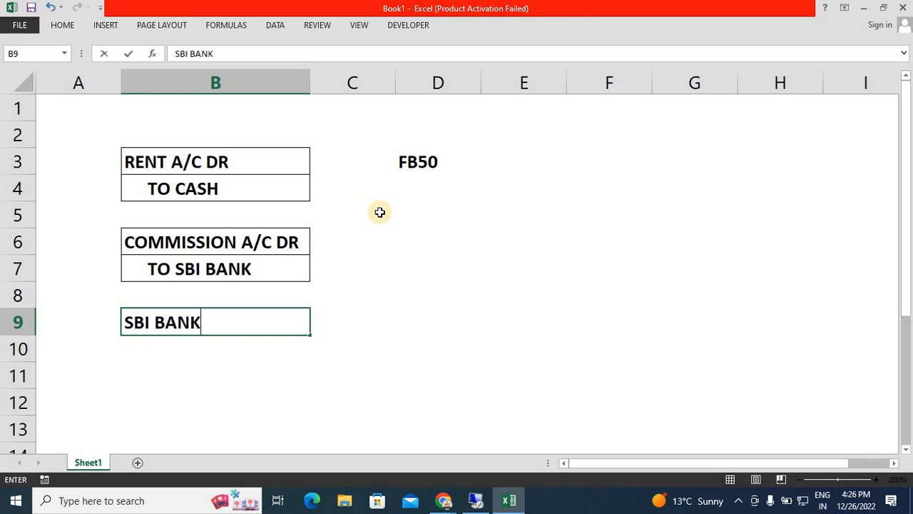
key("Return")
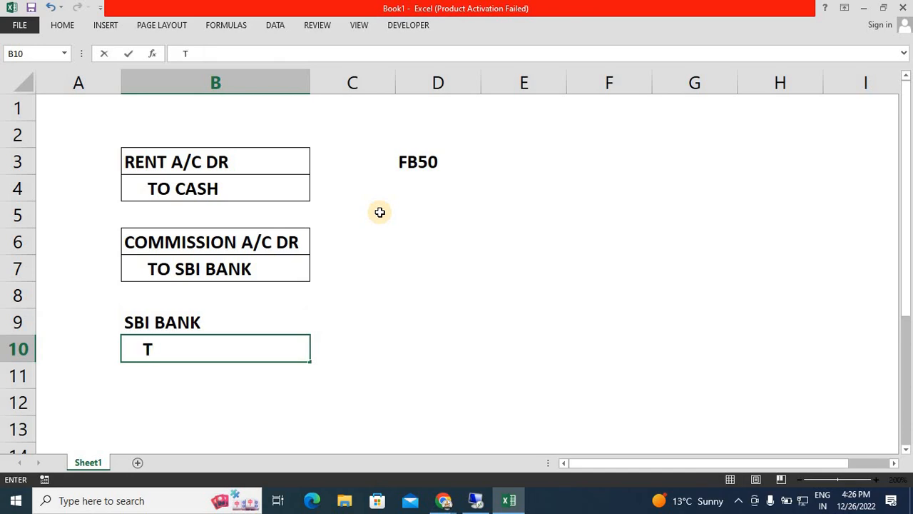
type("TO SB")
key("BackSpace")
key("BackSpace")
type("CASH")
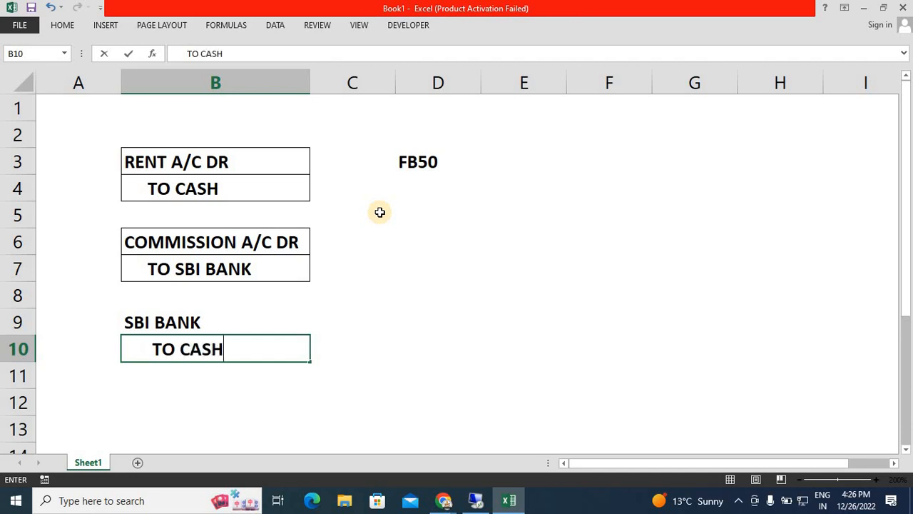
key("Return")
Apply all borders to the SBI BANK entry in B9:B10.
key("Up")
key("Up")
key("shift+Down")
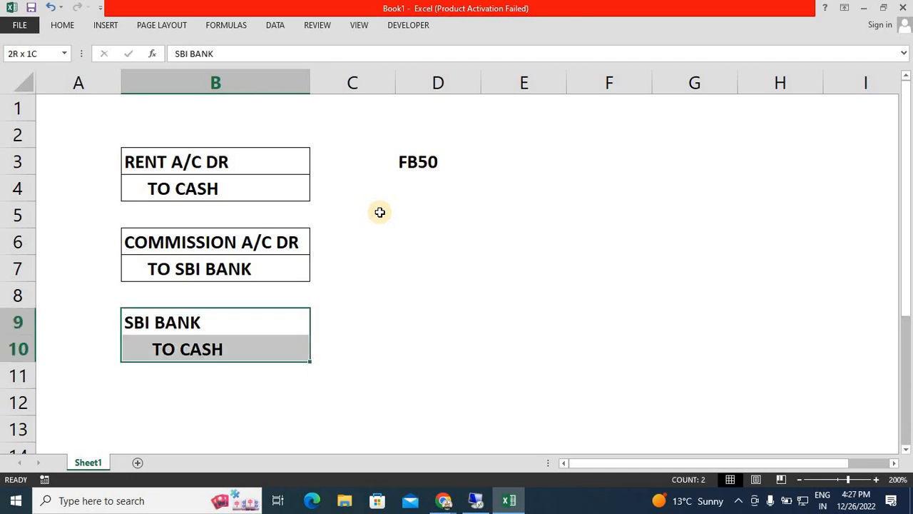
key("alt")
key("h")
key("b")
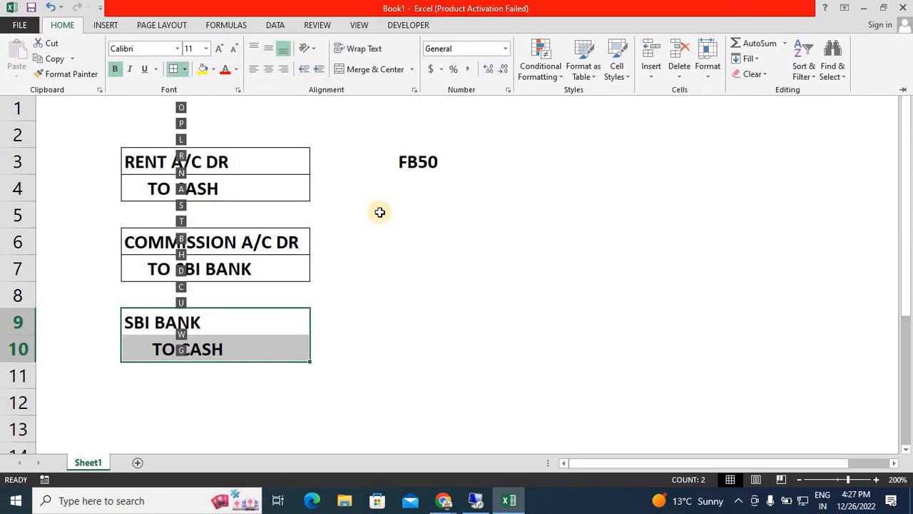
key("a")
key("Down")
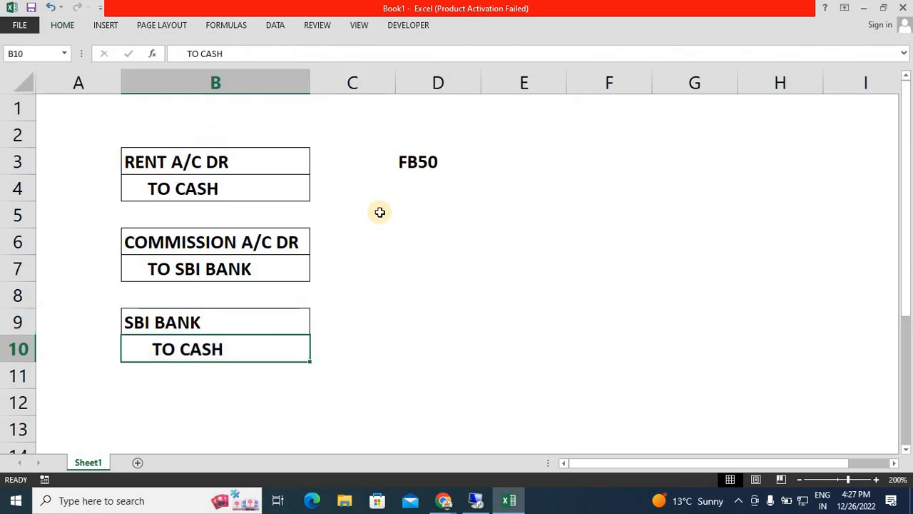
Clear the FB50 text from cell D3.
key("Up")
key("Down")
key("Up")
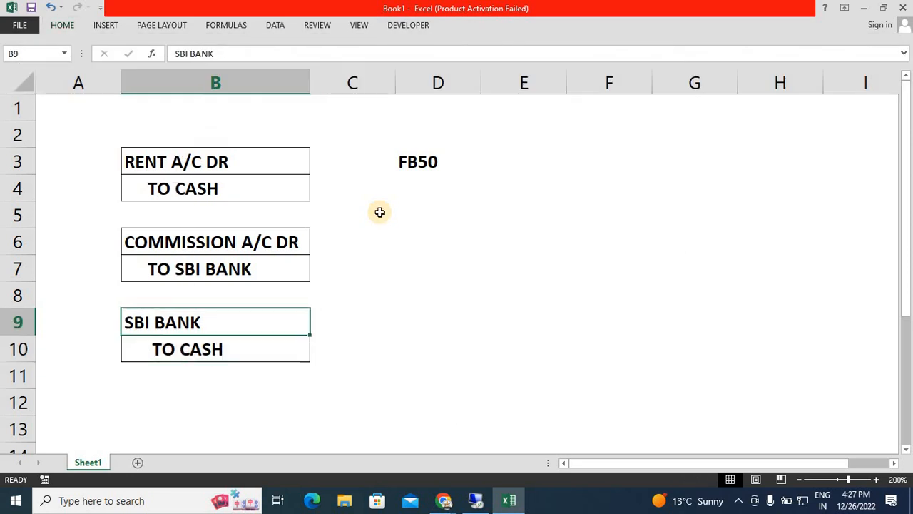
key("Up")
key("Up")
key("Up")
key("Right")
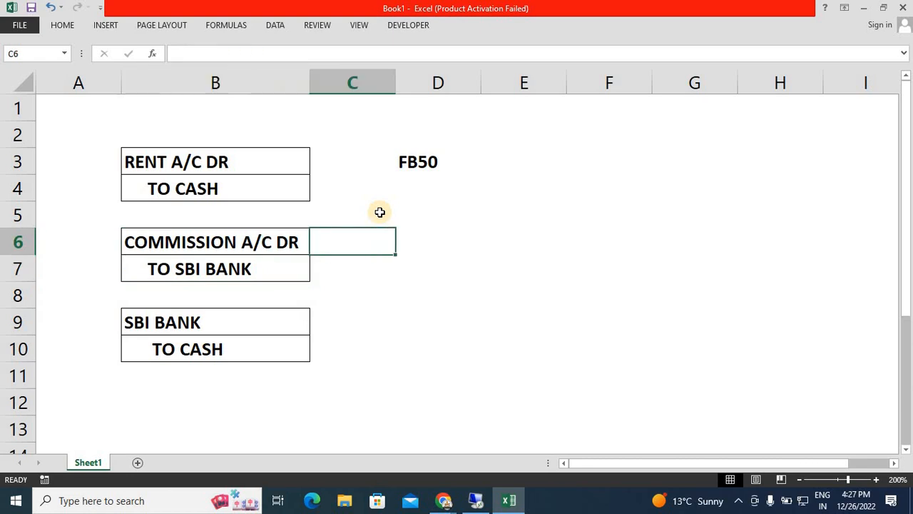
key("Right")
key("Up")
key("Up")
key("Up")
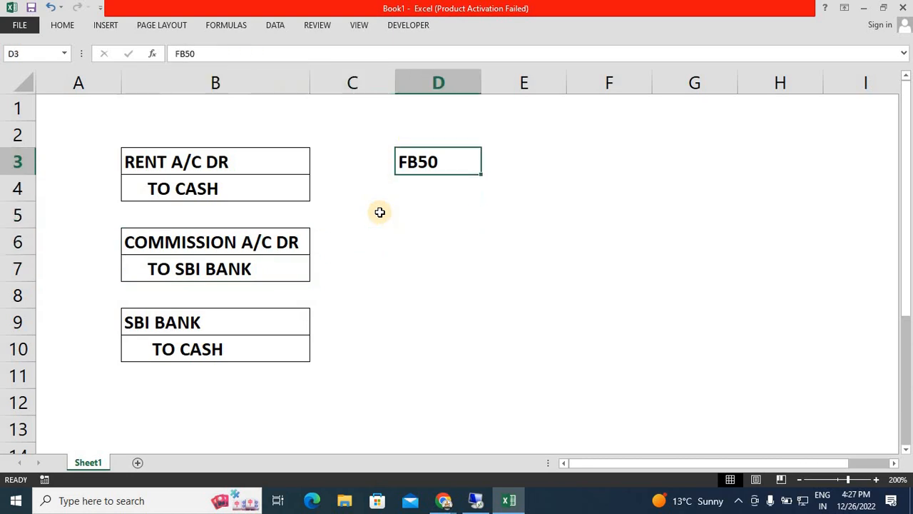
key("Delete")
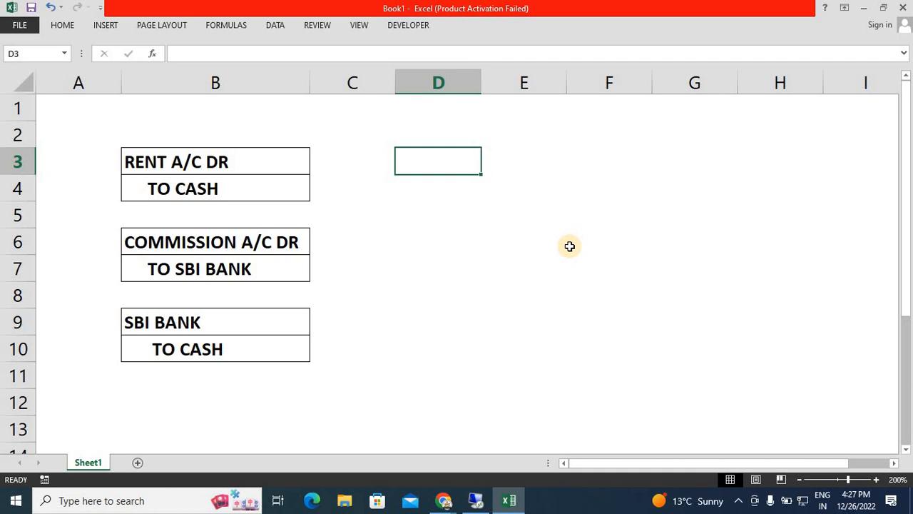
Enter BANK A/C DR in cell D3 and an indented TO COMPANY in D4.
type("SB")
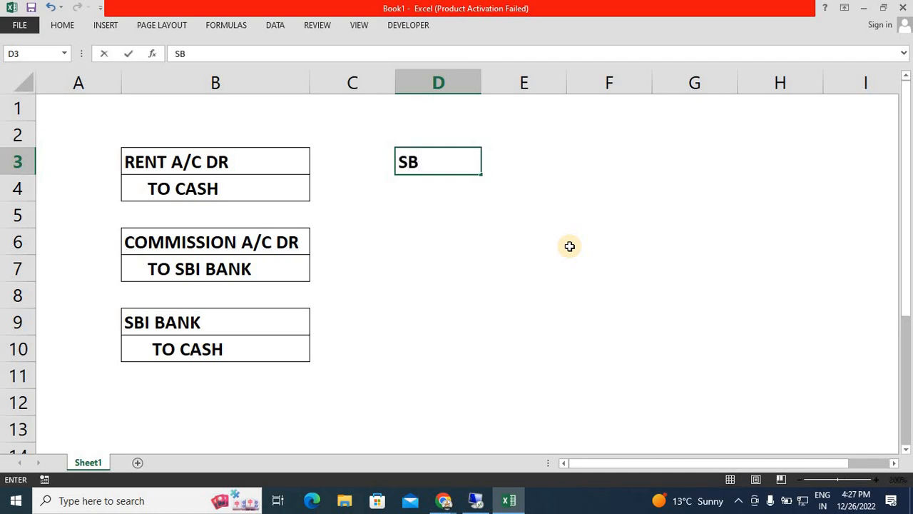
key("BackSpace")
key("BackSpace")
type("BNA")
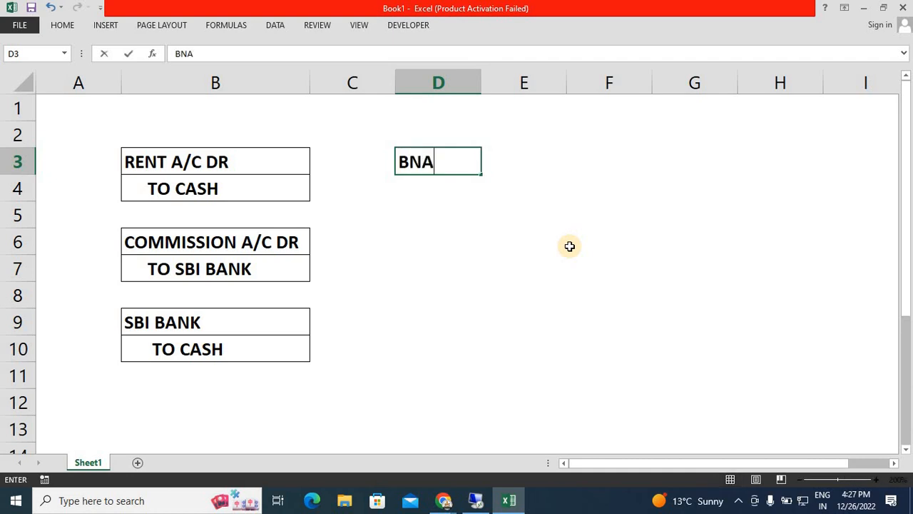
key("BackSpace")
key("BackSpace")
type("ANK A/C DR")
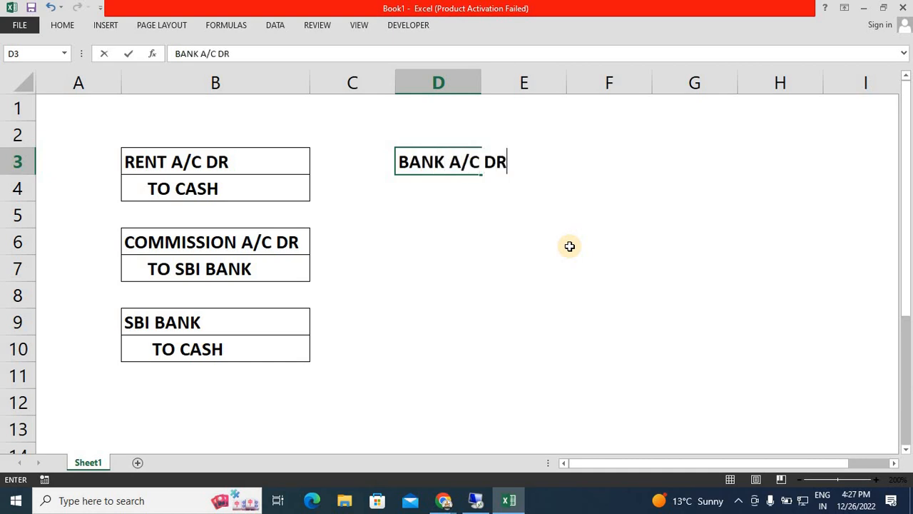
key("Return")
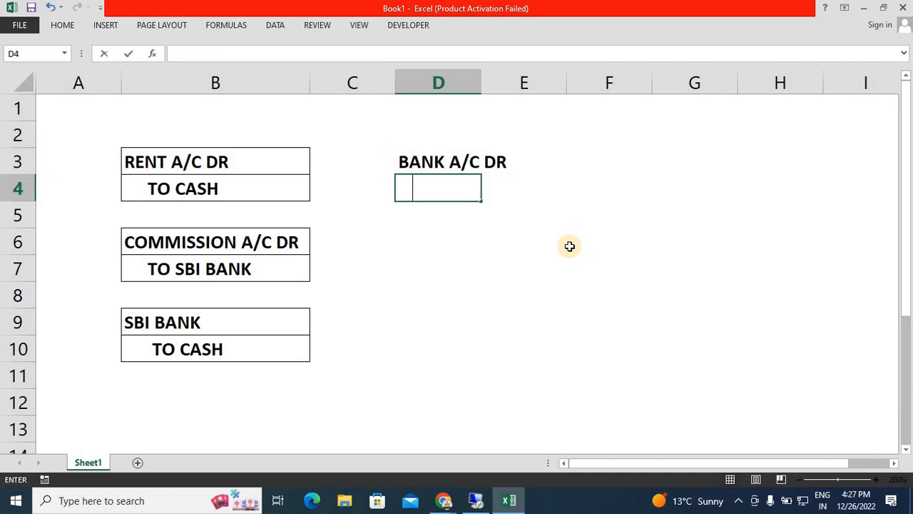
type("TO COMPANY")
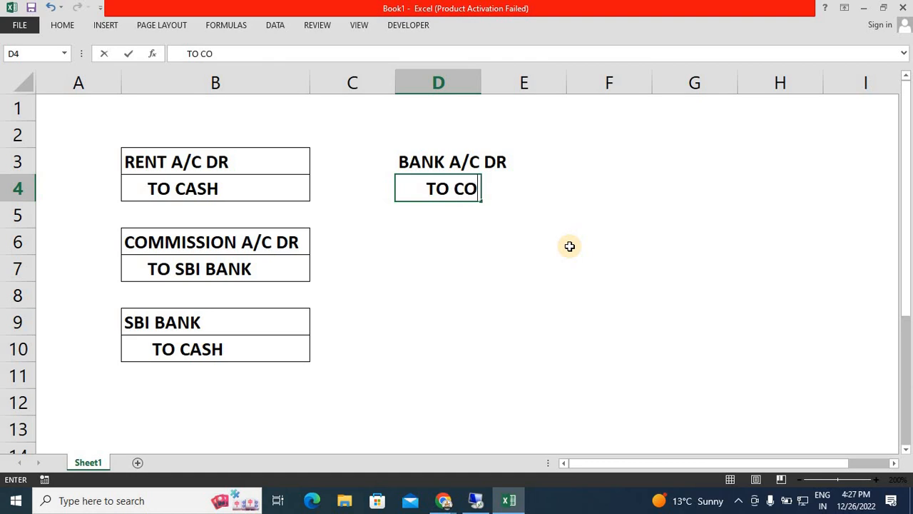
key("Return")
key("Return")
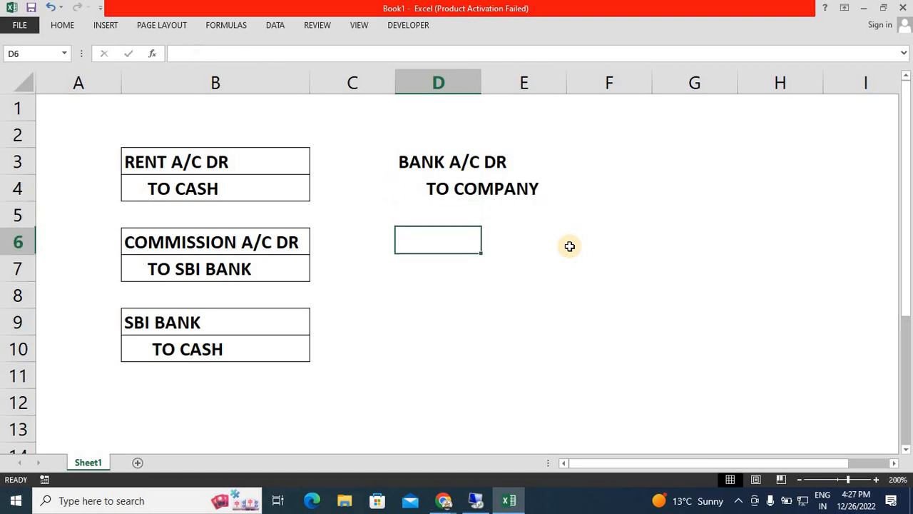
Autofit column D's width to the entry in D3:D4 and apply all borders to those cells.
key("Up")
key("Up")
key("Up")
key("shift+Down")
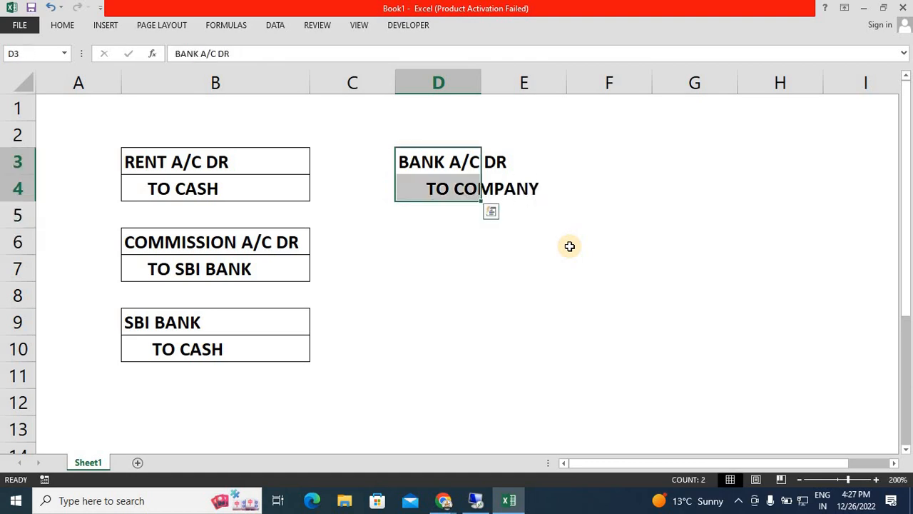
key("alt")
key("h")
key("o")
key("i")
key("h")
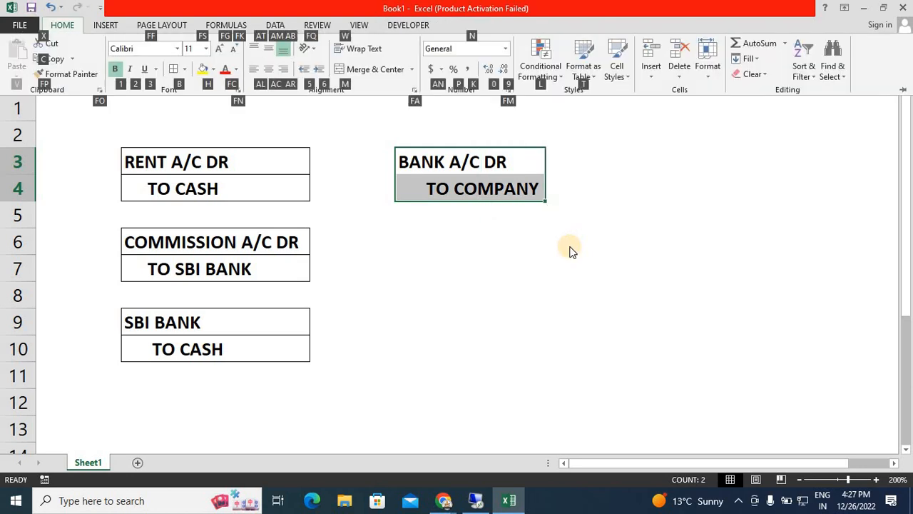
key("b")
key("a")
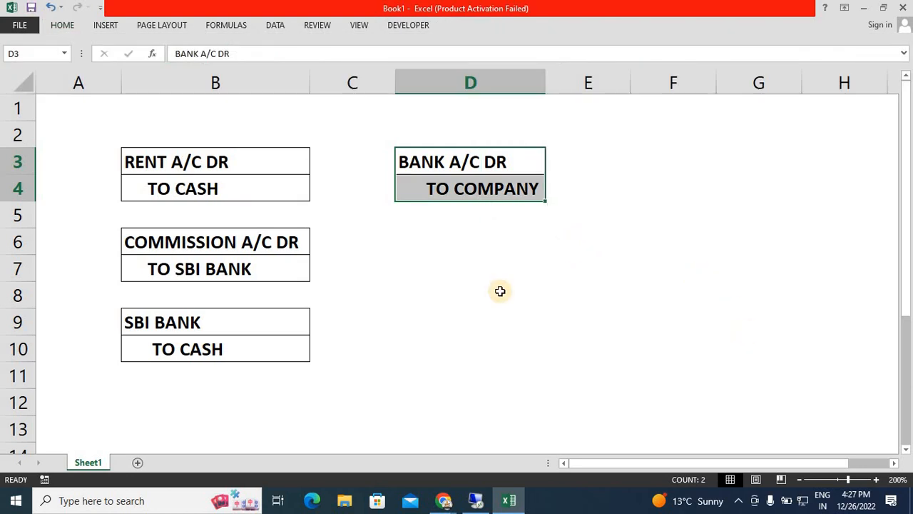
Narrow column C to bring the entries in column D closer to those in column B.
left_click(444, 250)
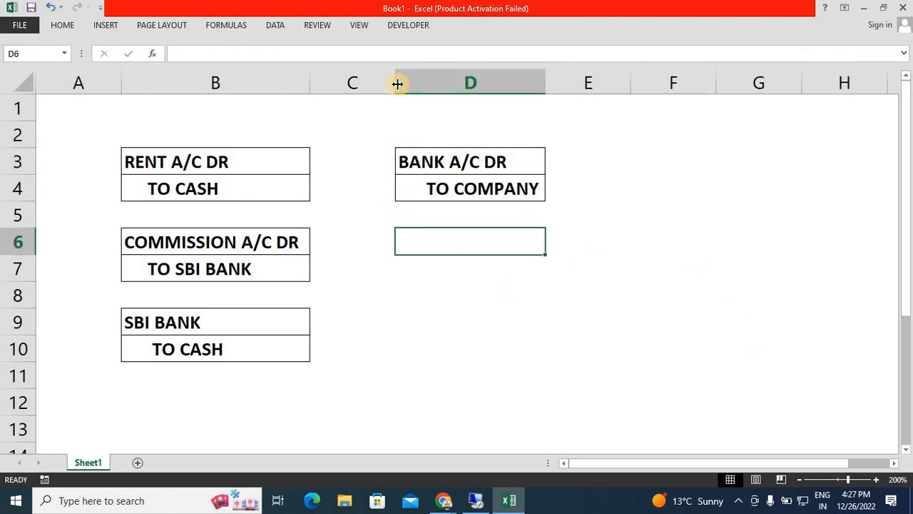
left_click_drag(398, 83, 348, 106)
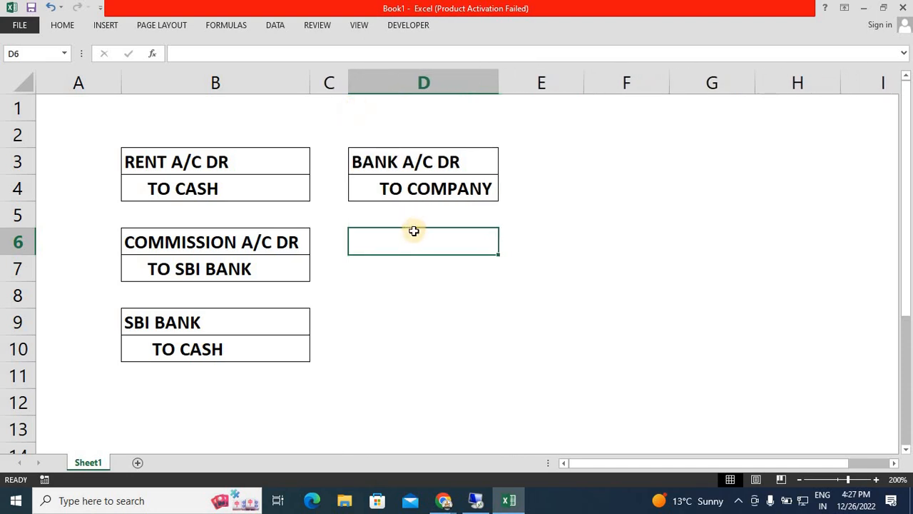
Review the bank entry in D3 and the journal entries listed from B3 downward.
key("Up")
key("Up")
key("Up")
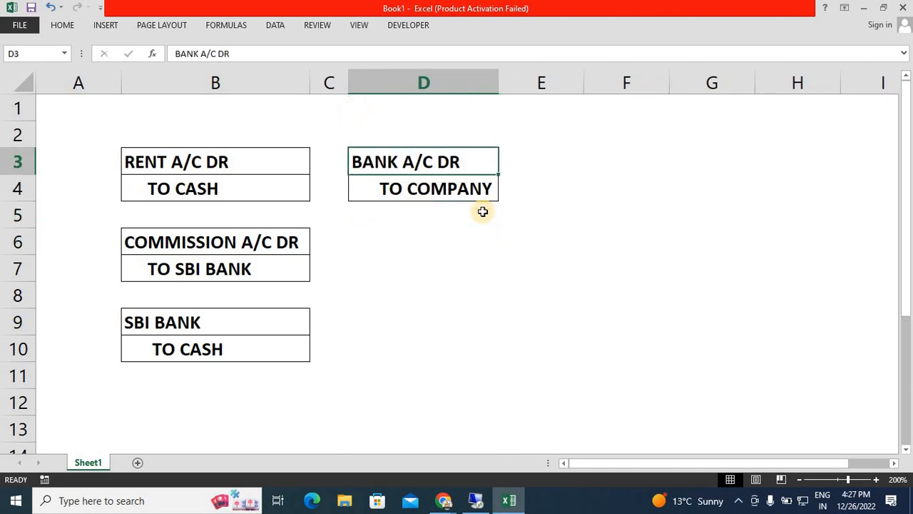
key("Left")
key("Left")
key("shift+Down")
key("shift+Down")
key("shift+Down")
key("shift+Down")
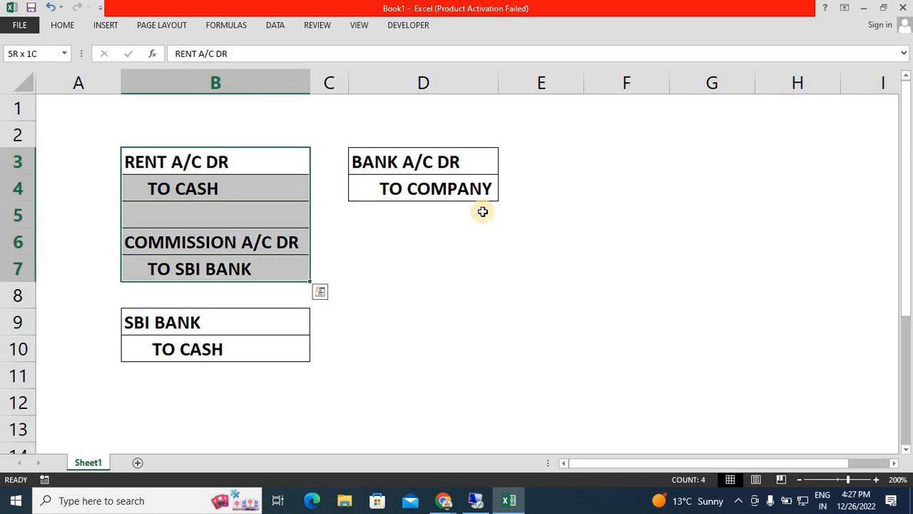
key("shift+Down")
key("shift+Down")
key("shift+Down")
Enter PURCHASE A/C DR in cell D6 and an indented TO CASH in D7.
key("Down")
key("Right")
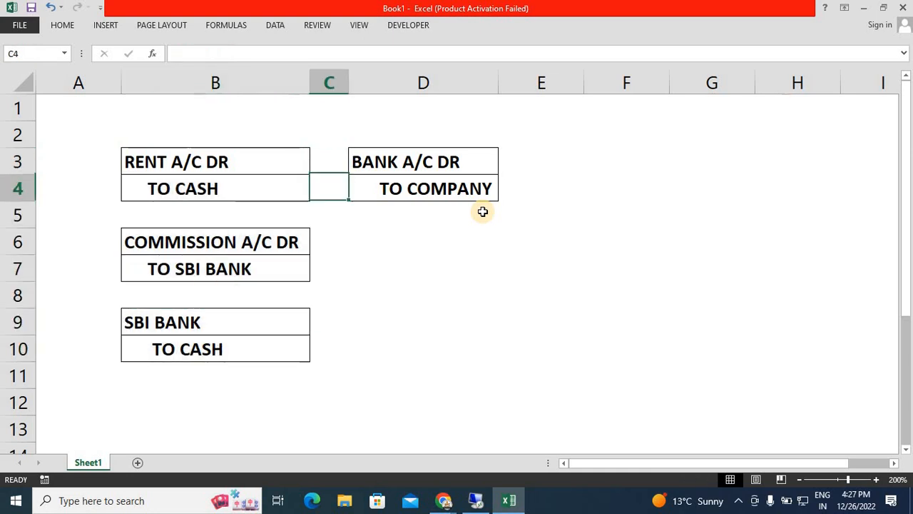
key("Down")
key("Right")
key("Down")
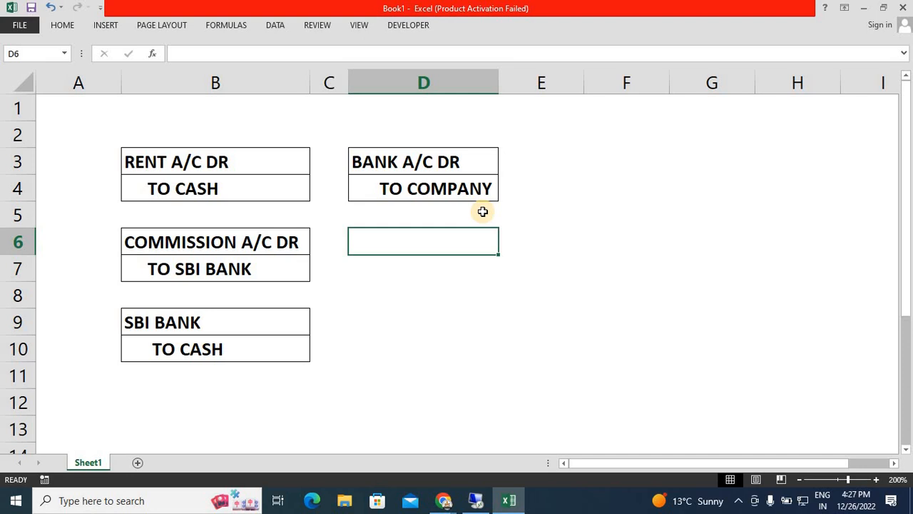
type("PURCHASE")
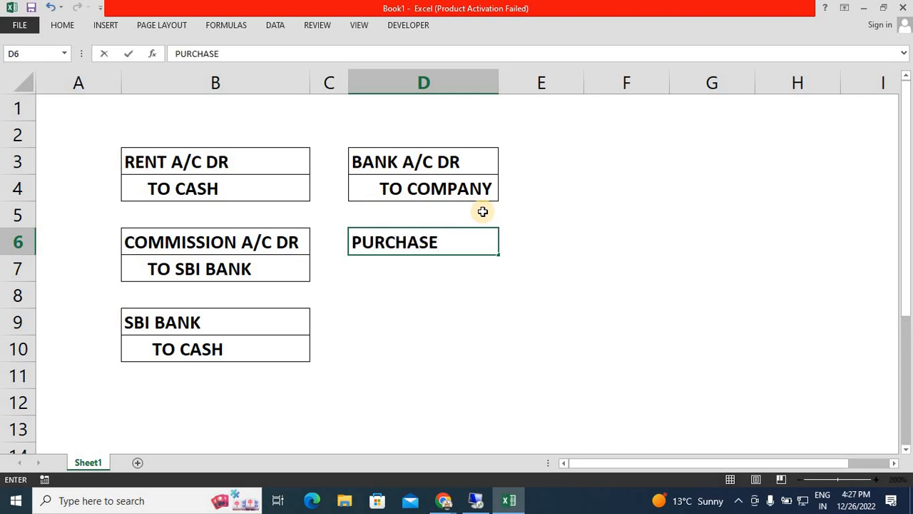
type(" A/C DR")
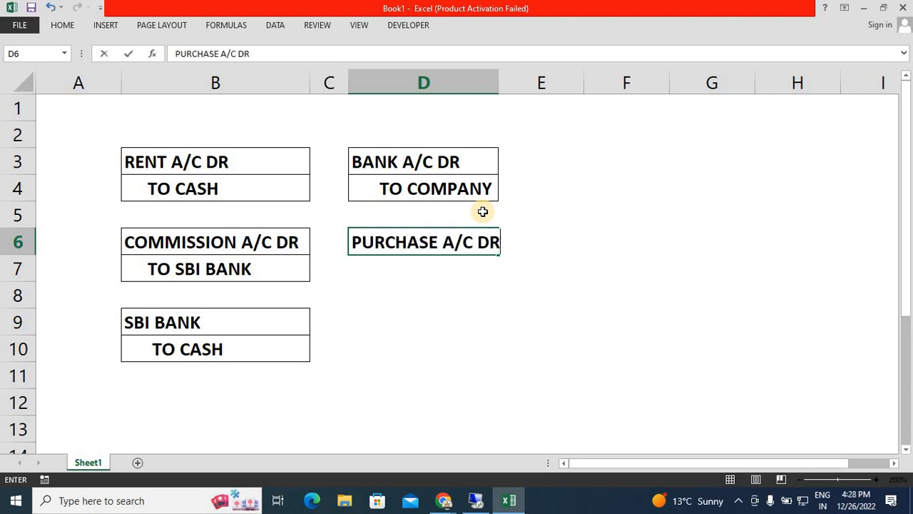
key("Return")
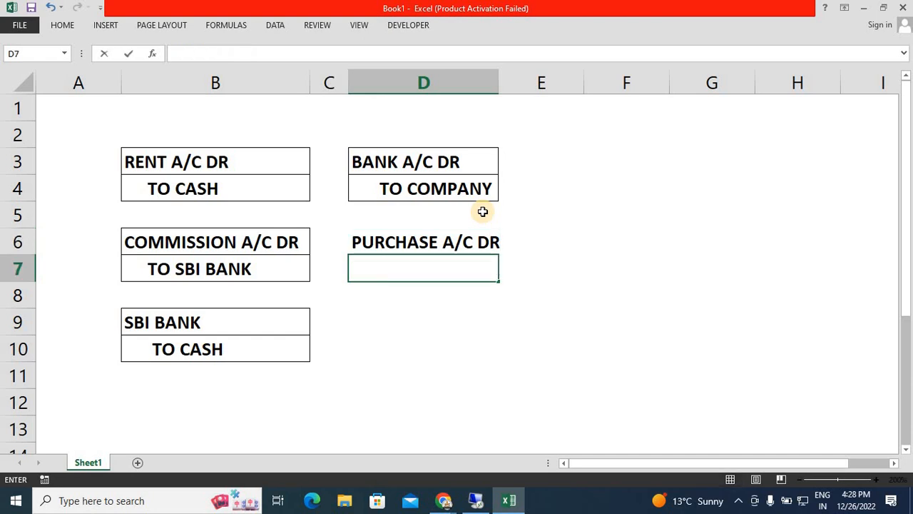
type("TO ")
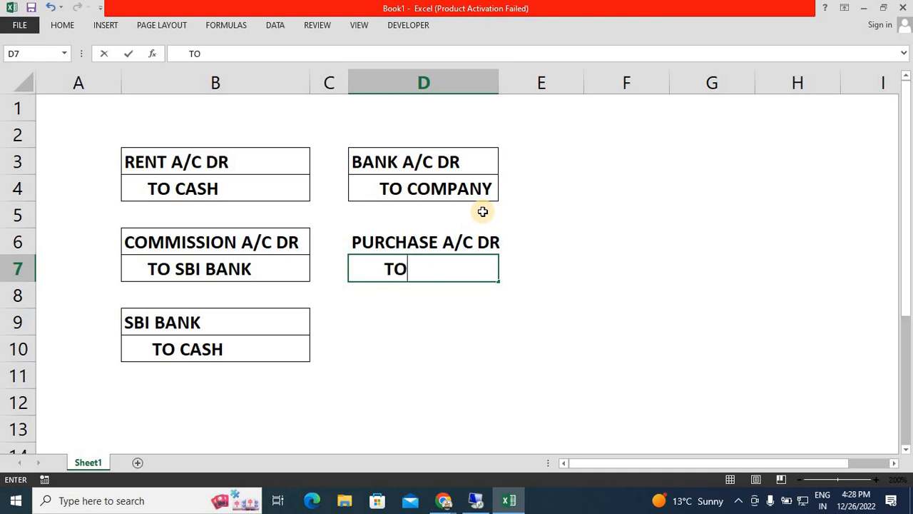
type("CS")
type("ASH")
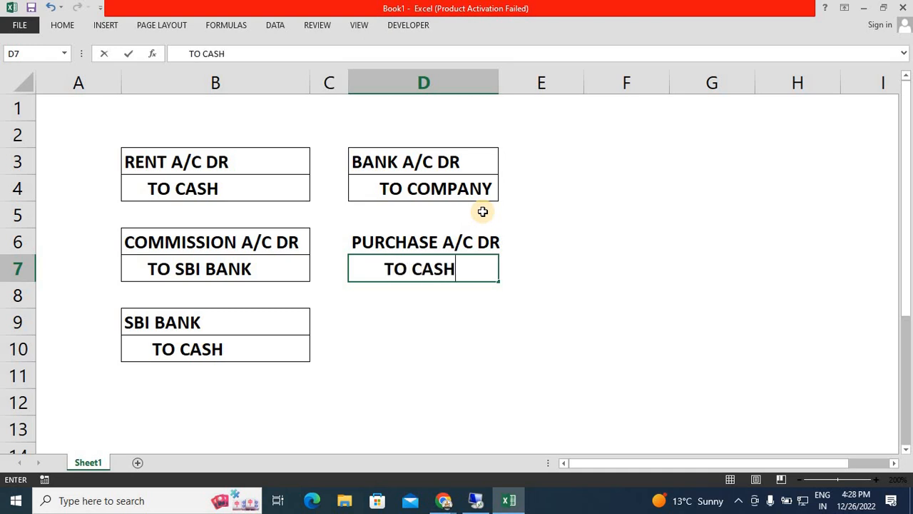
key("Return")
Apply all borders to the purchase entry in D6:D7.
key("Up")
key("Up")
key("shift+Down")
key("alt")
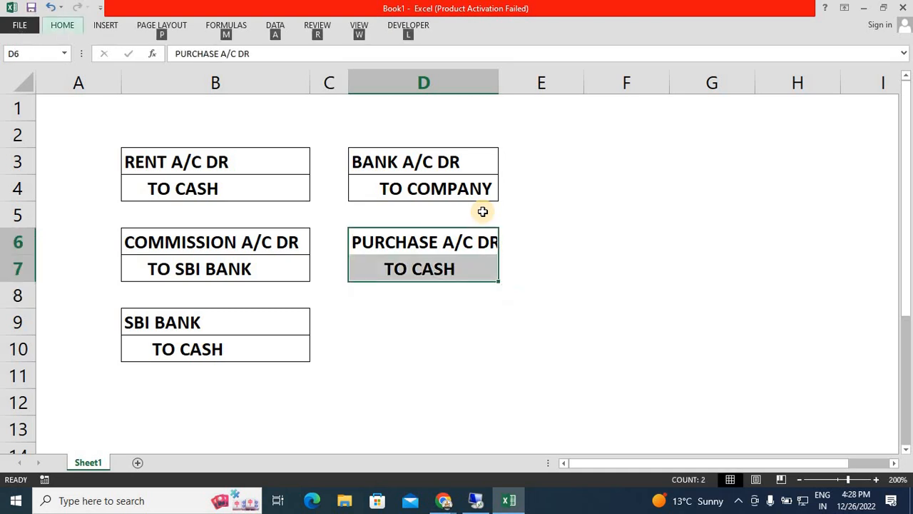
key("h")
key("b")
key("a")
Merge and center cells B1:D2 above the journal entries.
key("Up")
key("Up")
key("Left")
key("Up")
key("Up")
key("Left")
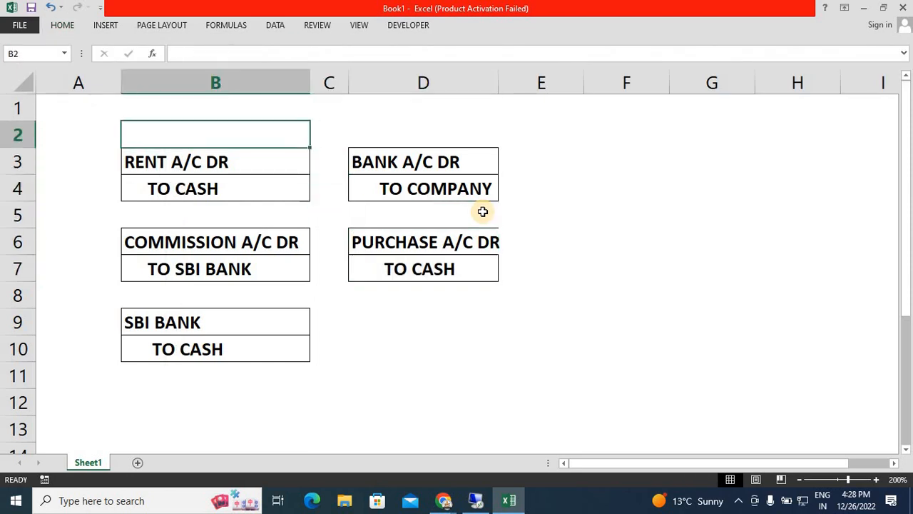
key("shift+Up")
key("shift+Right")
key("shift+Right")
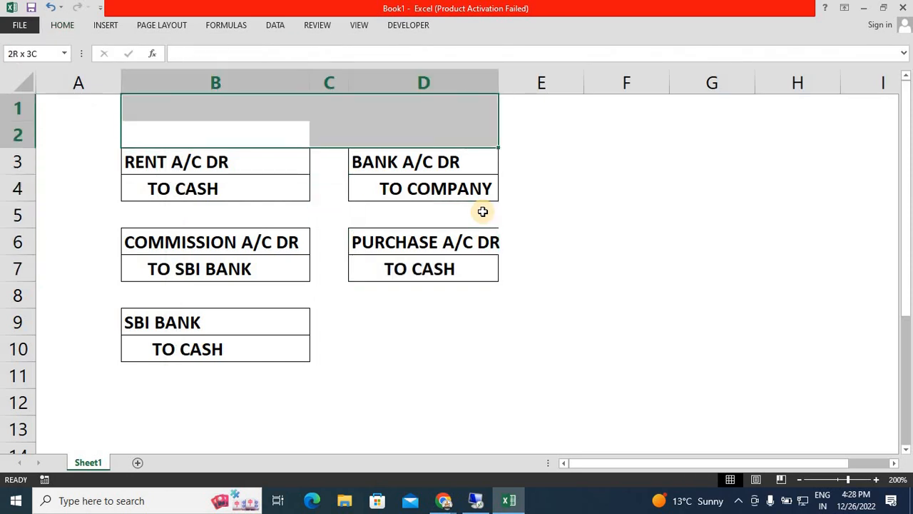
key("alt")
key("h")
key("m")
key("c")
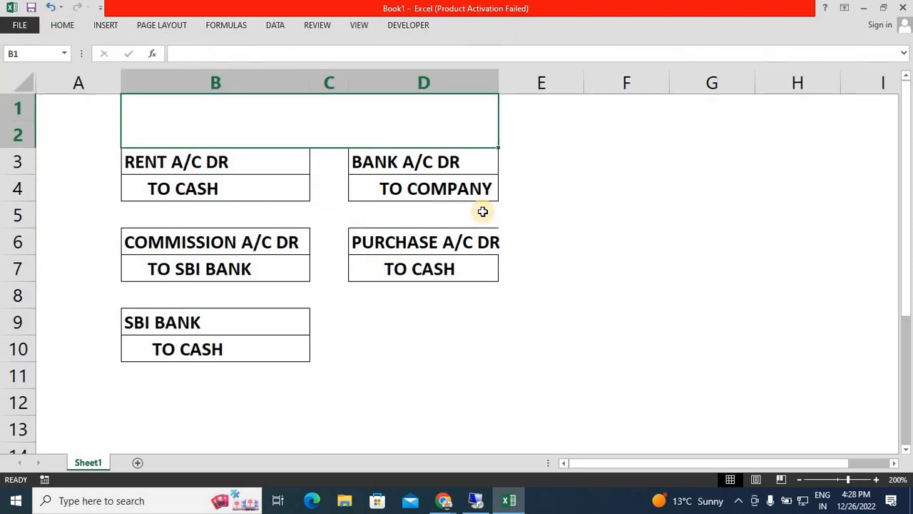
Enter the heading TRASACTION in the merged cell above the journal entries.
key("alt")
key("h")
key("Escape")
type("TR")
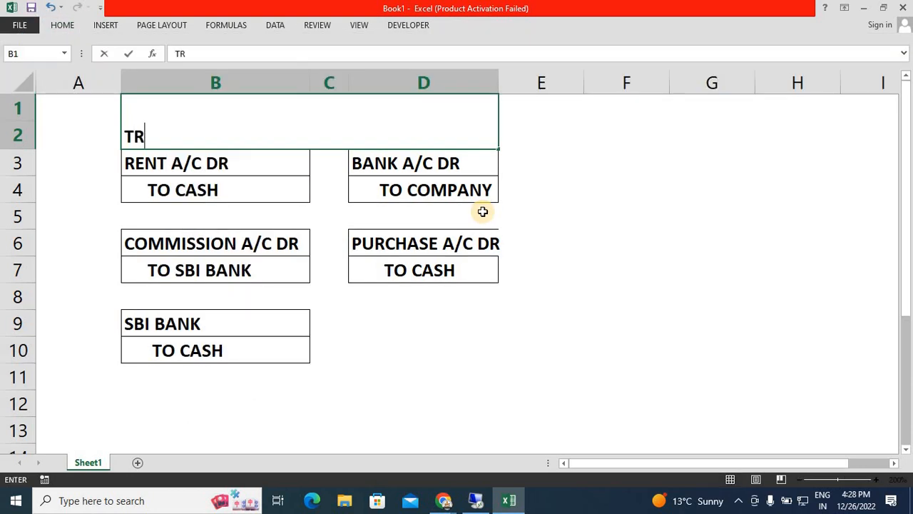
type("ASACTION")
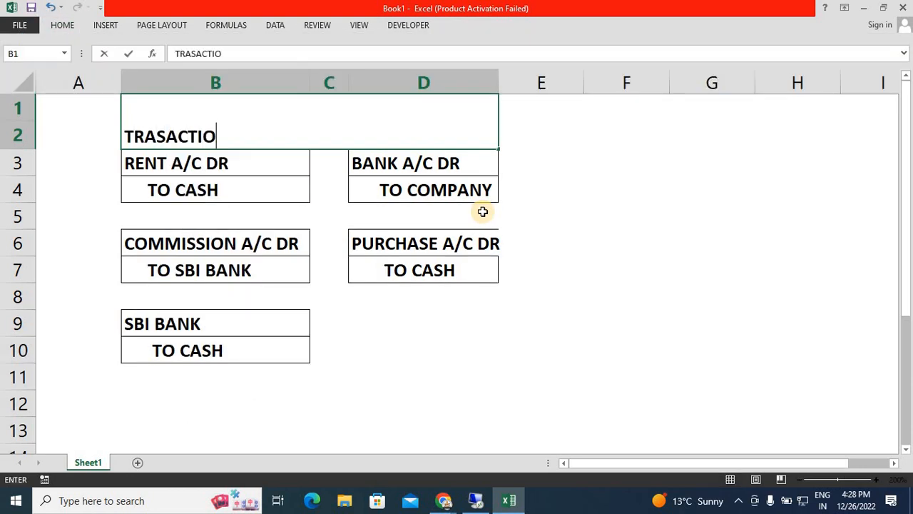
key("Return")
Center the heading in B1 horizontally and align it to the middle vertically.
key("Up")
key("alt")
key("h")
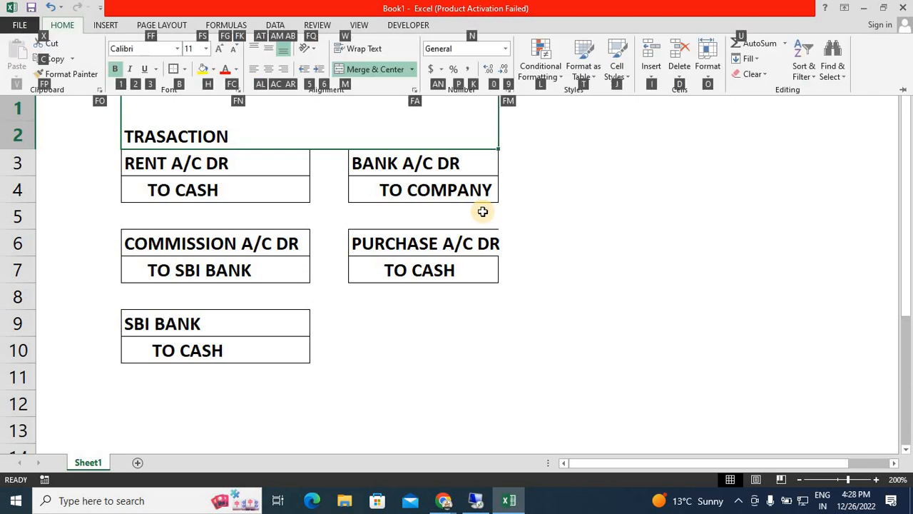
key("a")
key("c")
key("alt")
key("h")
key("a")
key("m")
Set the heading's font size to 20.
key("alt+h")
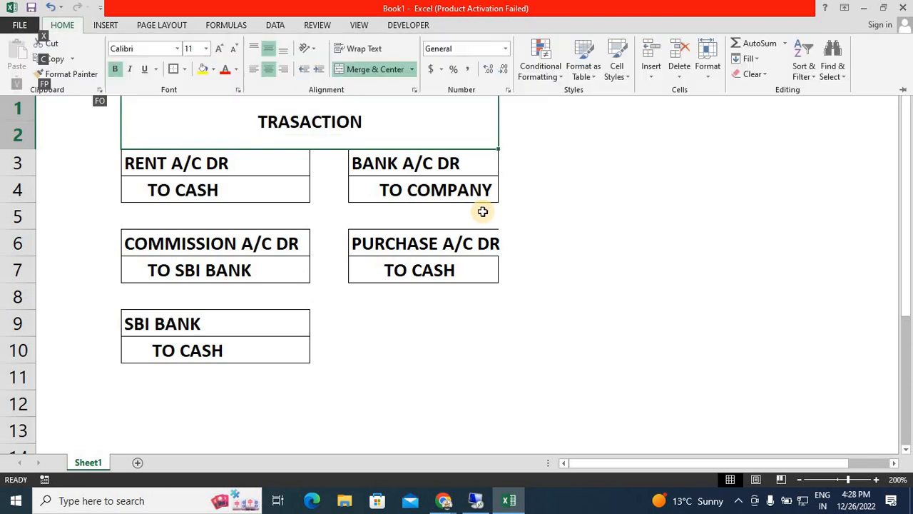
key("f")
key("s")
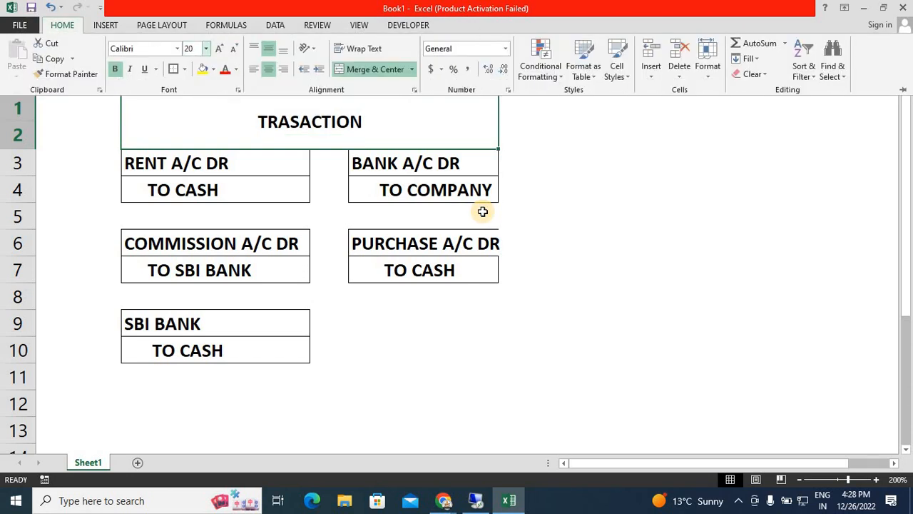
key("Return")
Fill the merged heading cell with a light orange theme color.
key("alt+h")
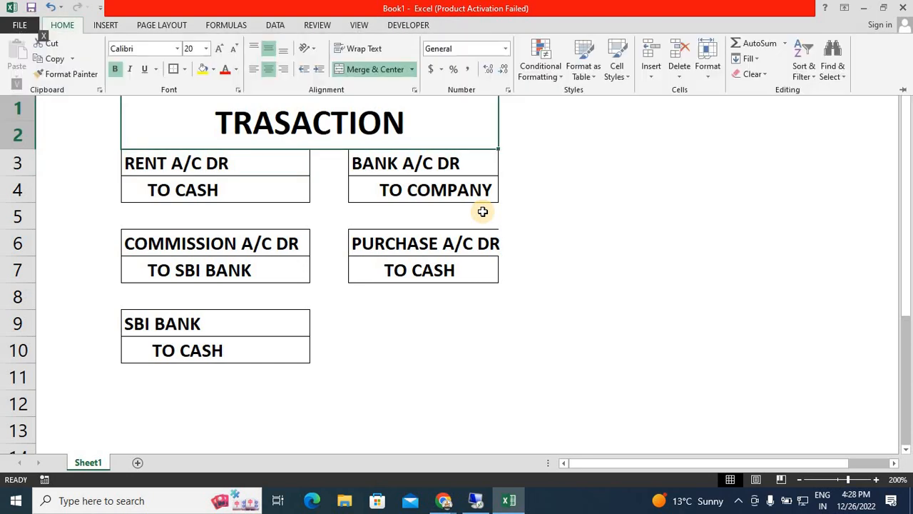
key("h")
key("Down")
key("Right")
key("Right")
key("Right")
key("Right")
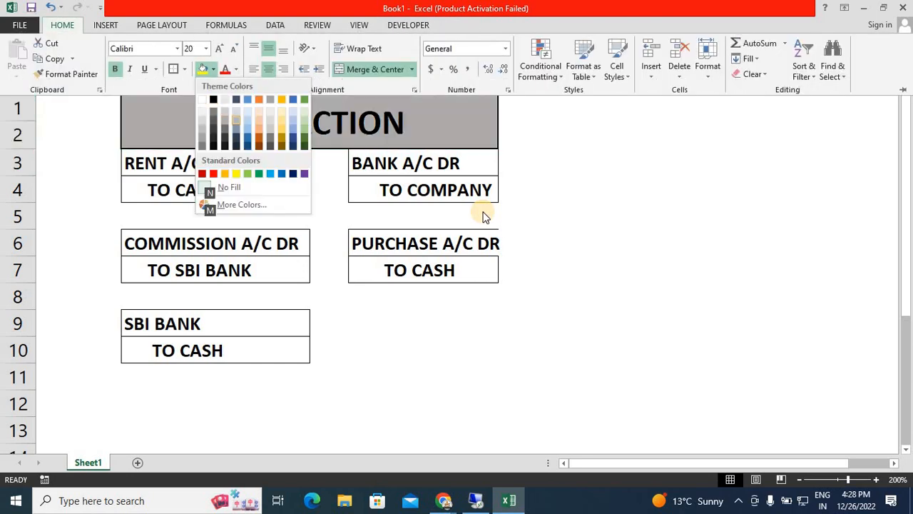
key("Return")
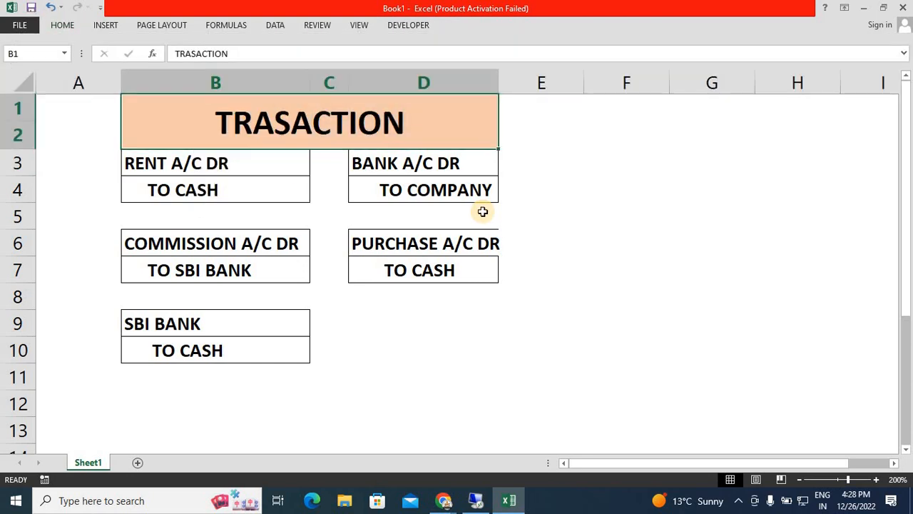
Correct the spelling of the heading in B1 to TRANSACTION.
key("Down")
key("Up")
key("F2")
key("Left")
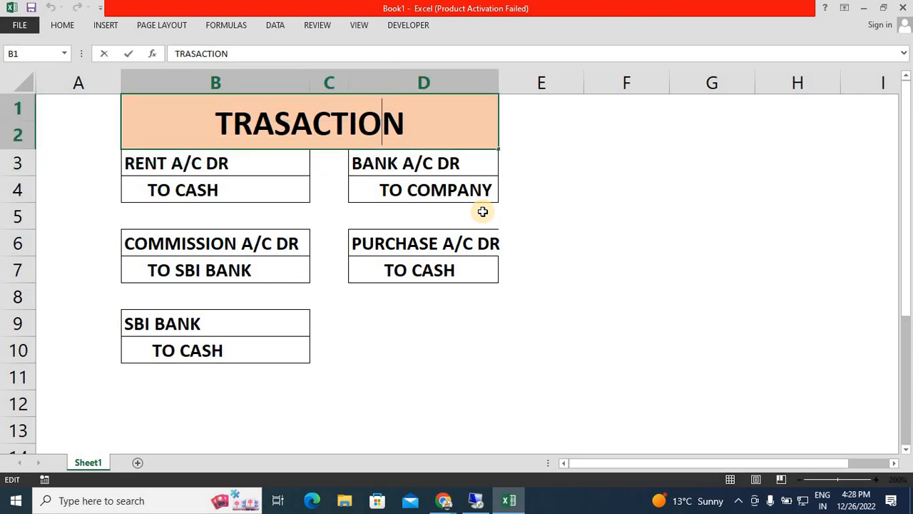
key("Left")
key("Left")
key("Left")
key("Left")
type("N")
key("Return")
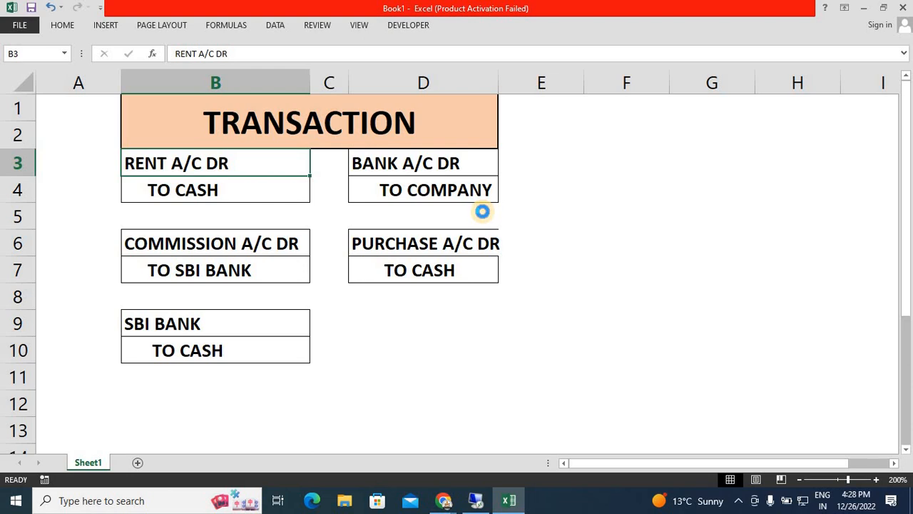
key("ctrl+s")
key("Escape")
AutoFit the width of column D to the PURCHASE A/C DR text in D6.
key("Down")
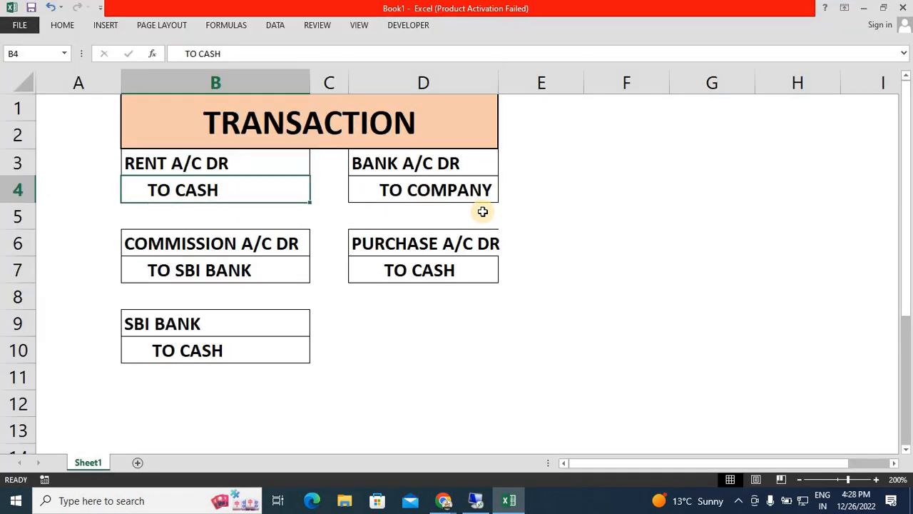
key("Right")
key("Down")
key("Right")
key("Down")
key("alt")
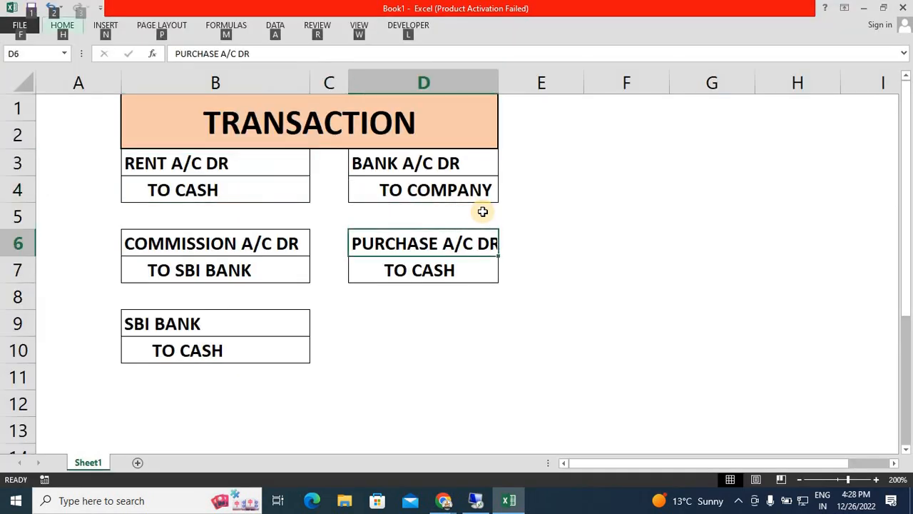
key("h")
key("o")
key("i")
Enter CASH A/C DR in cell D9 and an indented TO SALES in D10.
key("Down")
key("Down")
key("Down")
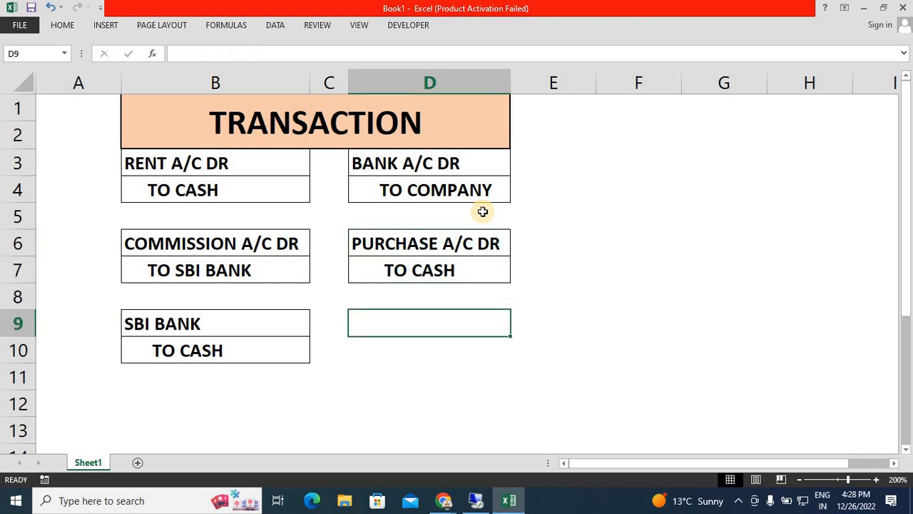
type("CAH")
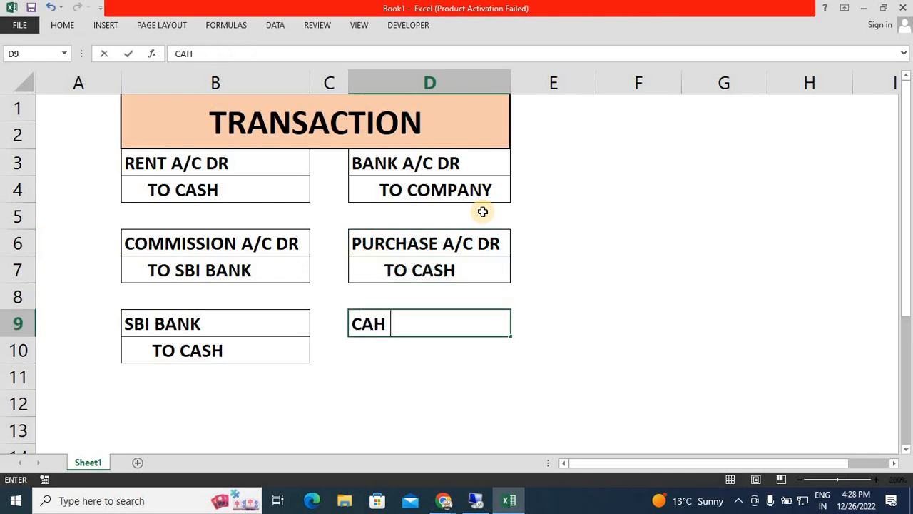
key("BackSpace")
type("SH A/C ")
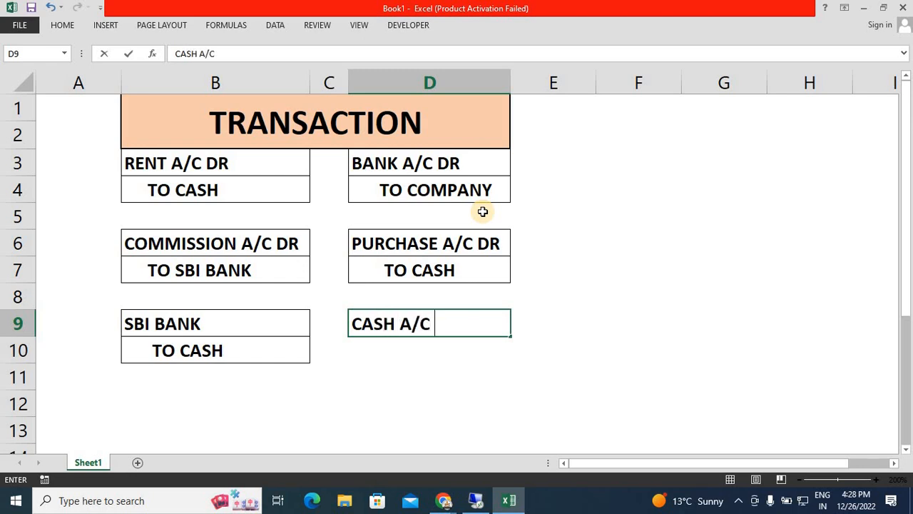
type("DR")
key("Return")
type("TO")
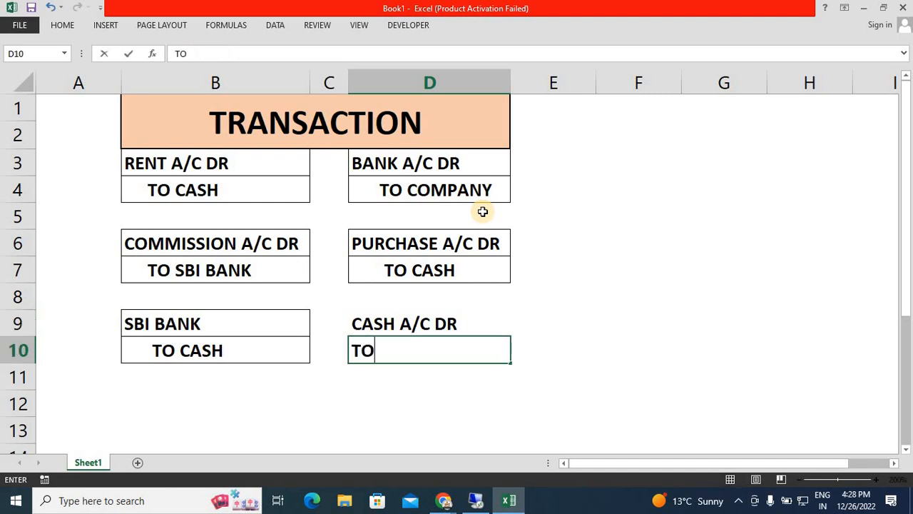
key("BackSpace")
key("BackSpace")
key("BackSpace")
type("TO SALE")
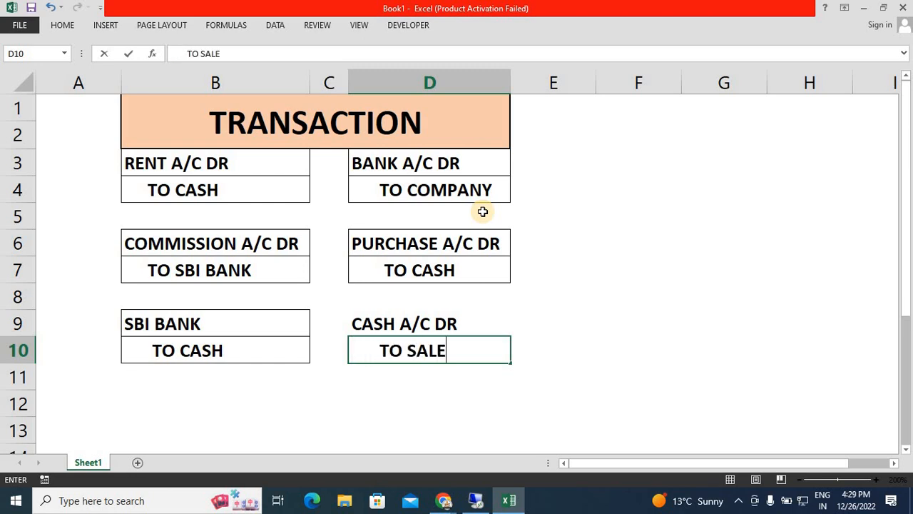
key("Return")
Apply all borders to the cash entry in D9:D10.
key("Up")
key("Up")
key("shift+Down")
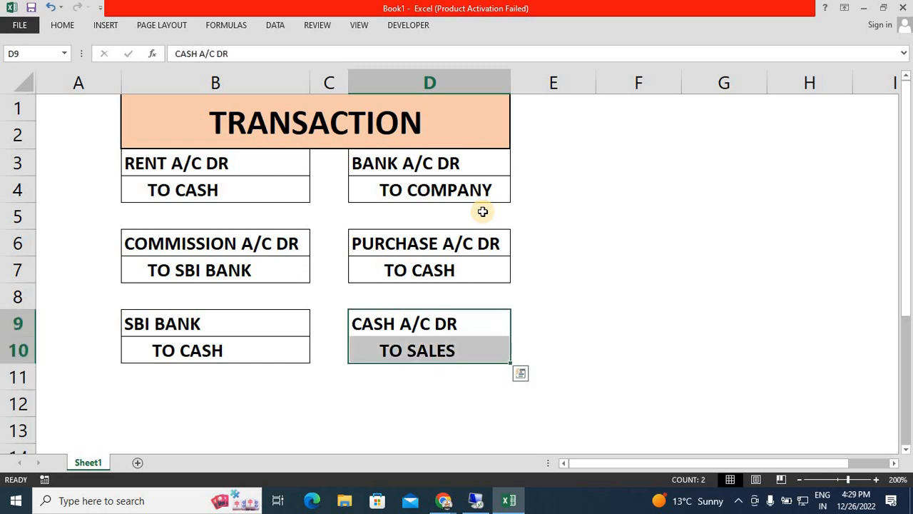
key("alt+h")
key("b")
key("a")
key("Up")
key("Up")
key("Up")
key("Up")
key("Up")
key("Up")
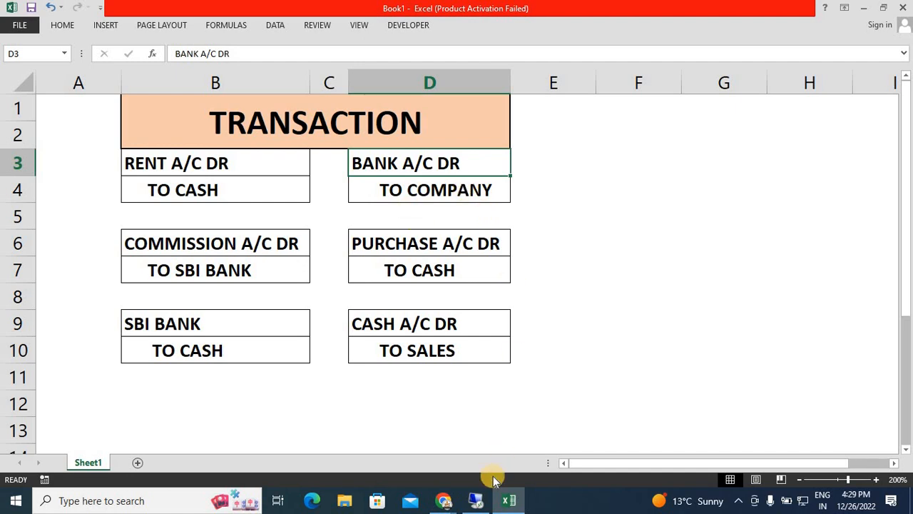
Switch to the SAP G/L document entry screen in the remote desktop session.
mouse_move(476, 498)
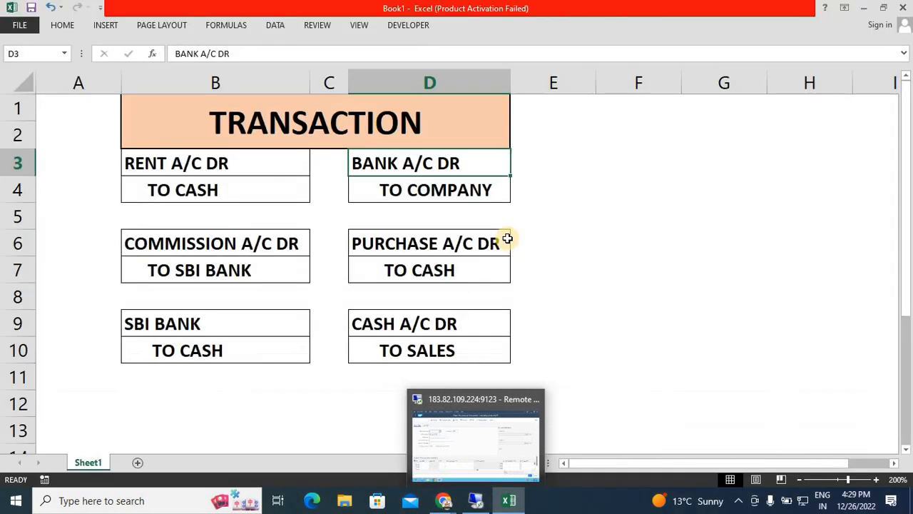
left_click(563, 274)
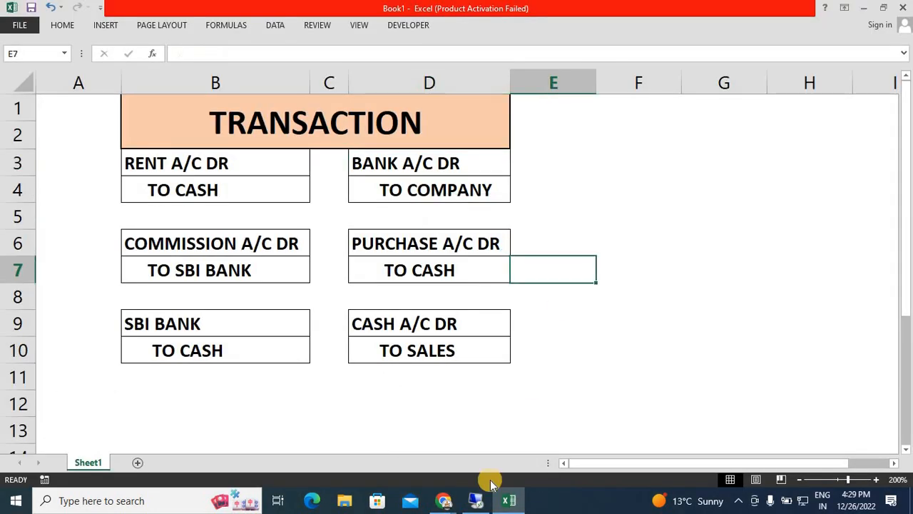
left_click(477, 499)
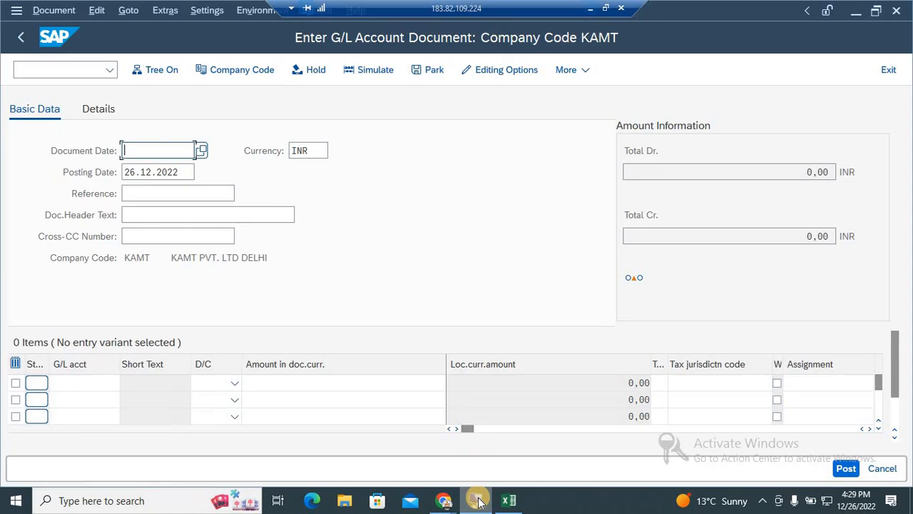
Set the document date to 26.12.2022 and enter BUILDING as the document header text.
left_click(175, 151)
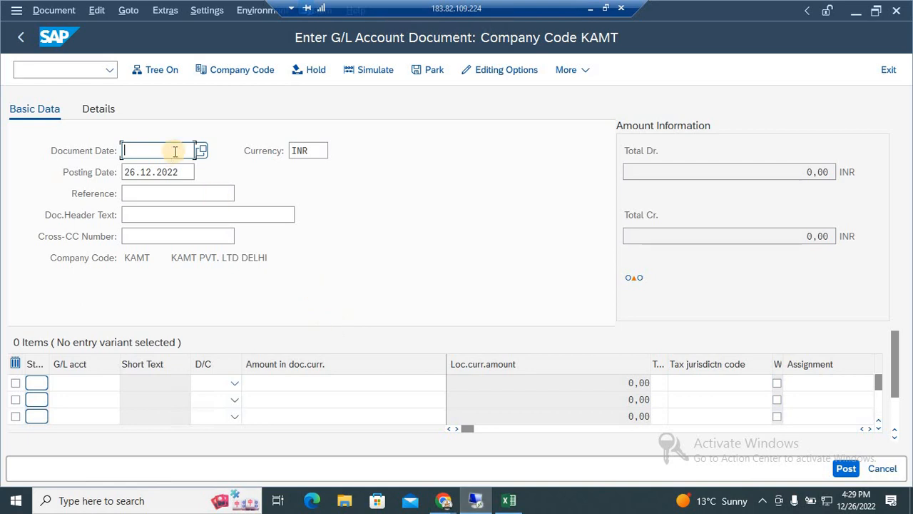
left_click(202, 150)
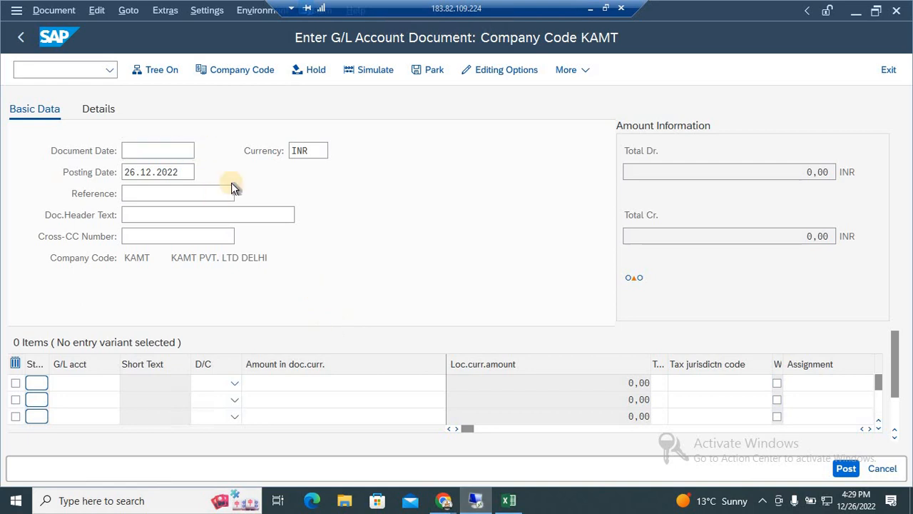
double_click(179, 312)
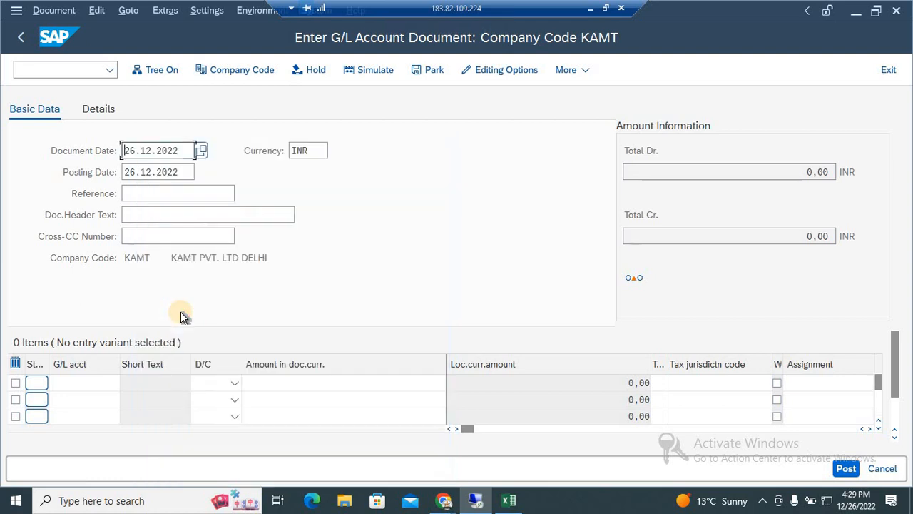
left_click(193, 215)
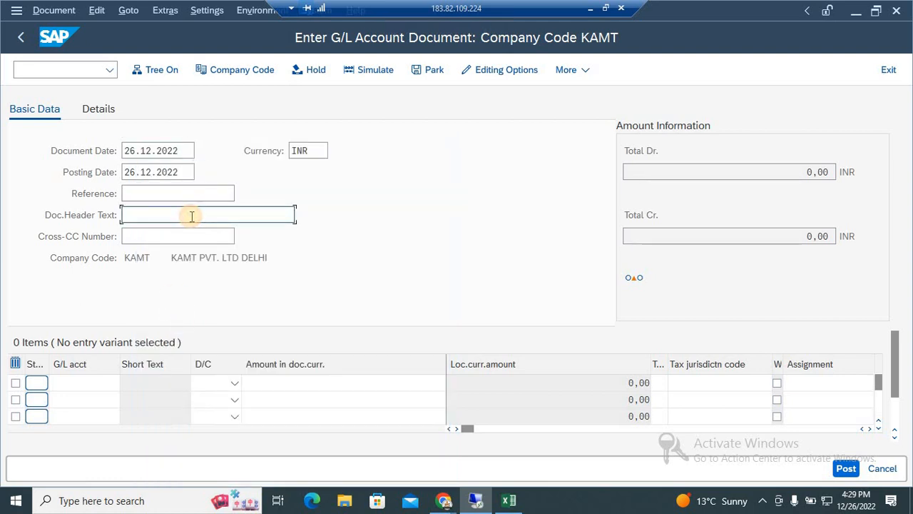
type("BU")
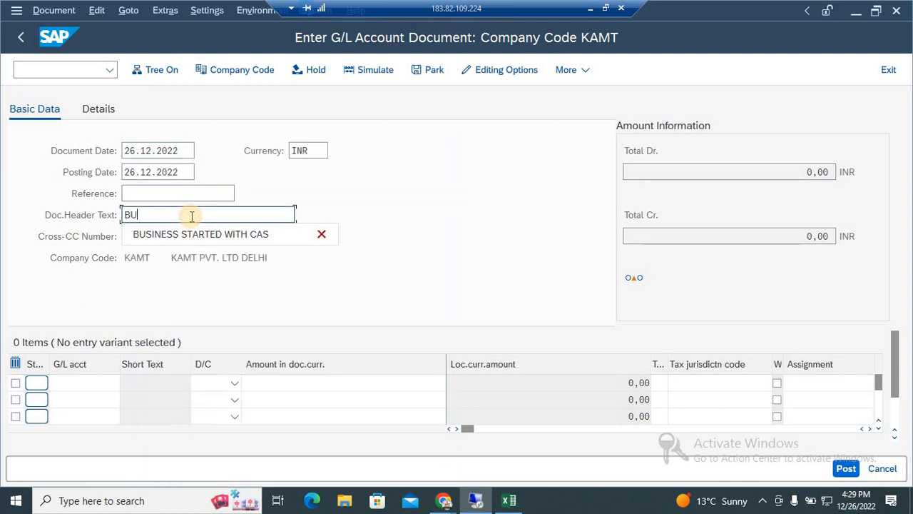
type("ILDING")
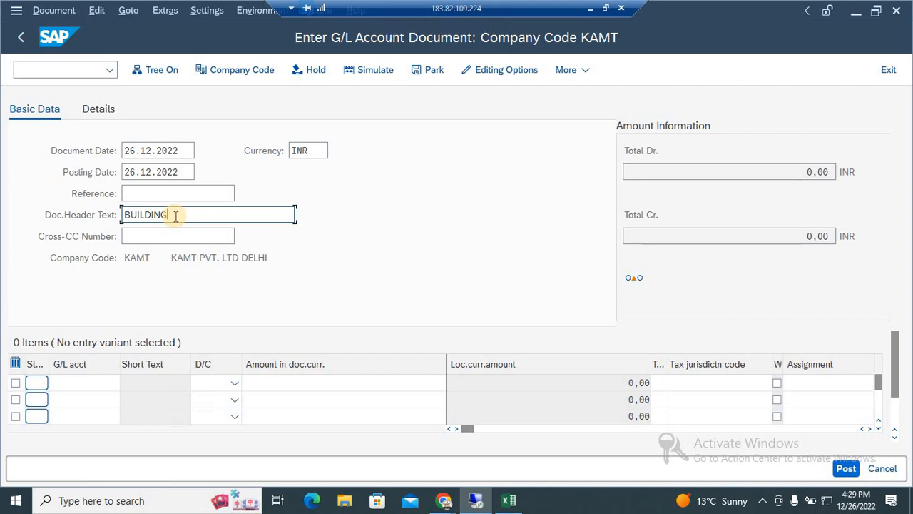
Look up the G/L accounts and pick 101 BUILDING A/C for the first line item.
left_click(96, 383)
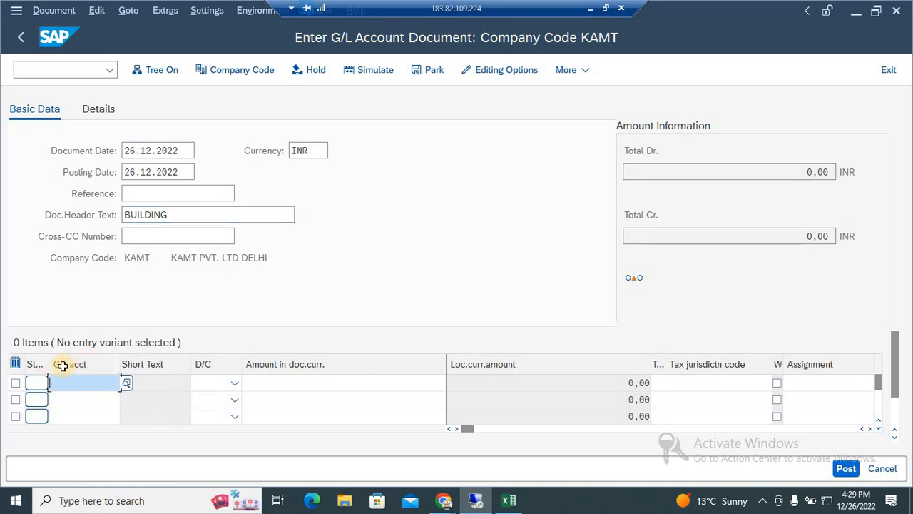
left_click(125, 384)
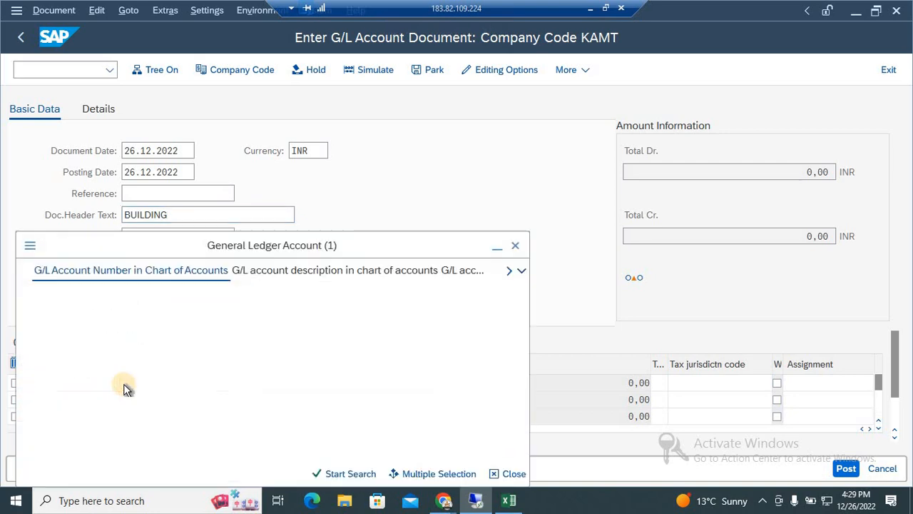
key("Down")
key("Down")
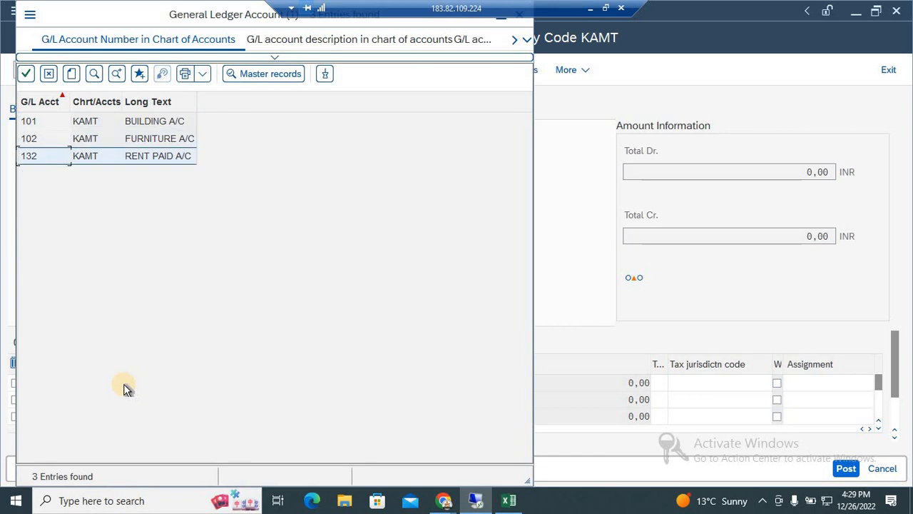
key("Up")
key("Up")
key("Return")
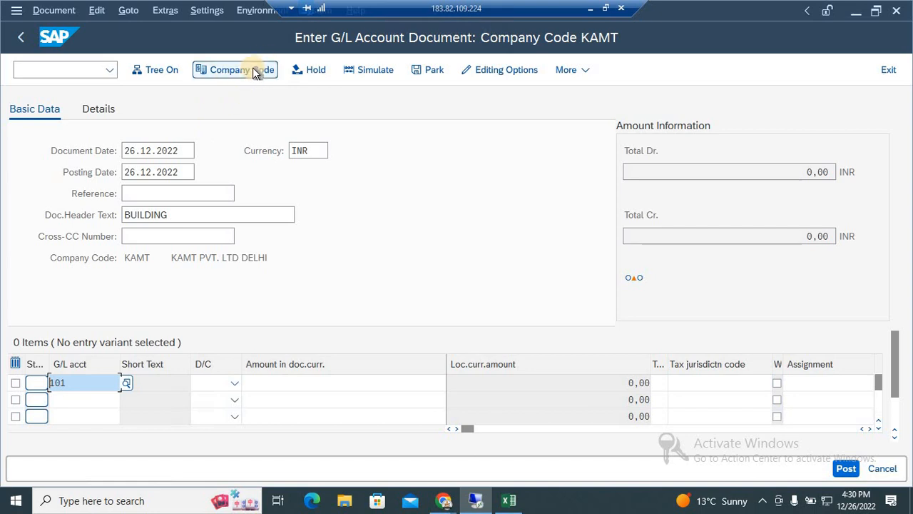
Leave the unfinished building document with /n and reopen transaction FB50.
left_click(66, 70)
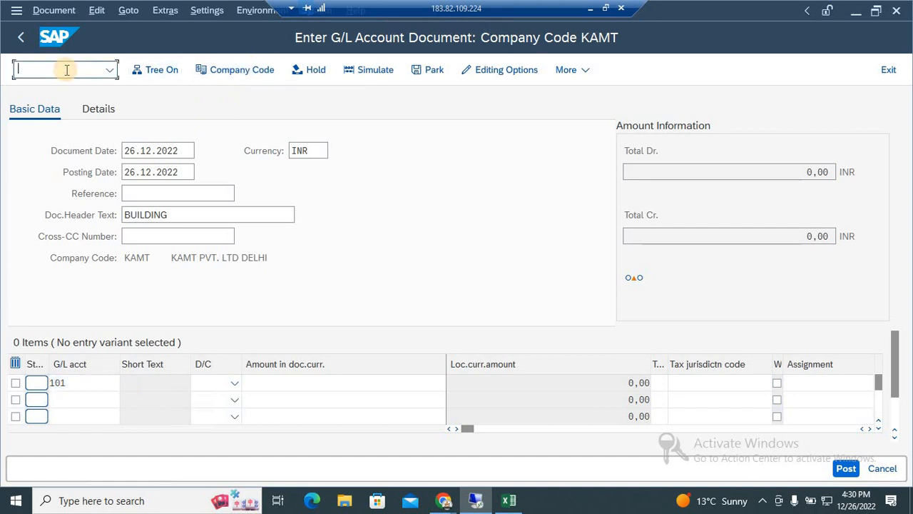
type("/n")
key("Return")
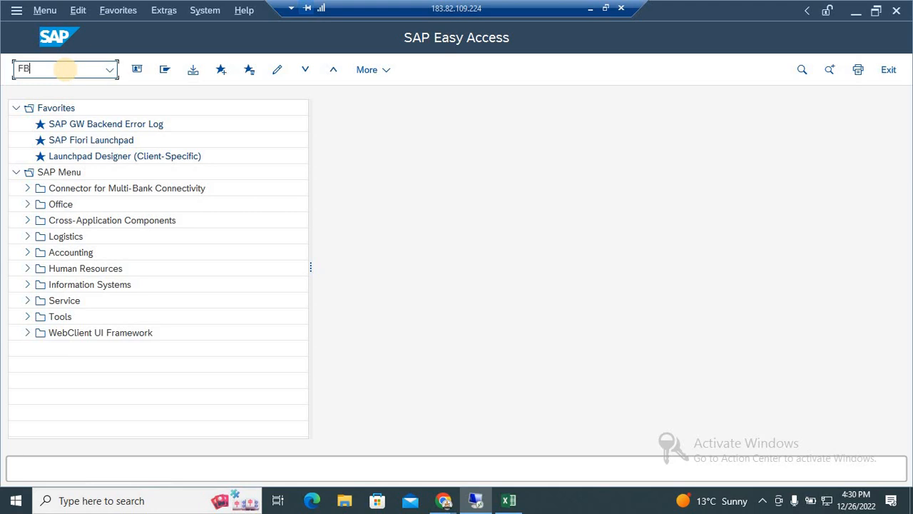
key("Return")
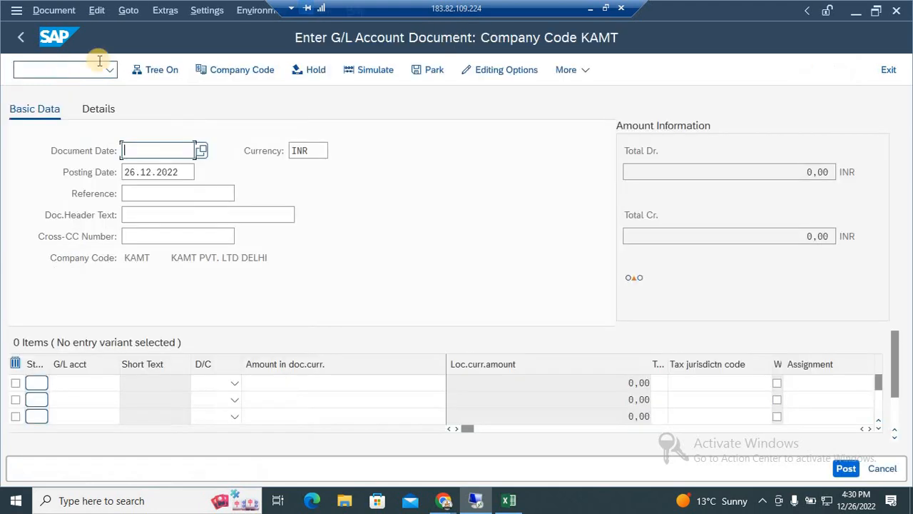
Change the company code for the G/L document entry to VI11.
left_click(256, 71)
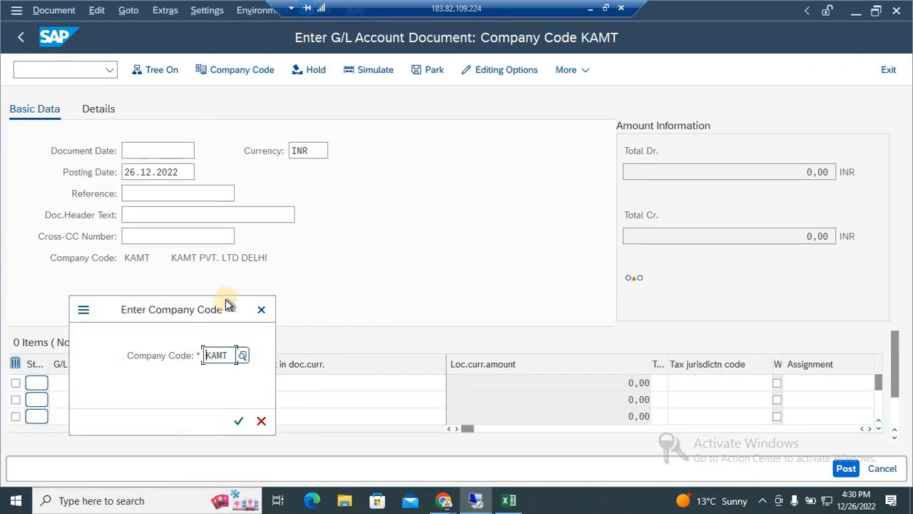
left_click_drag(177, 314, 491, 187)
left_click(540, 222)
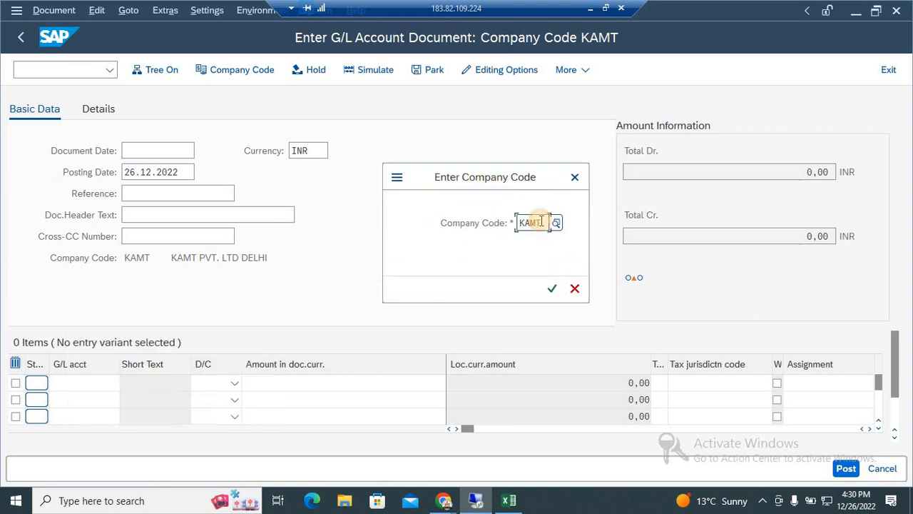
key("BackSpace")
key("BackSpace")
key("BackSpace")
key("BackSpace")
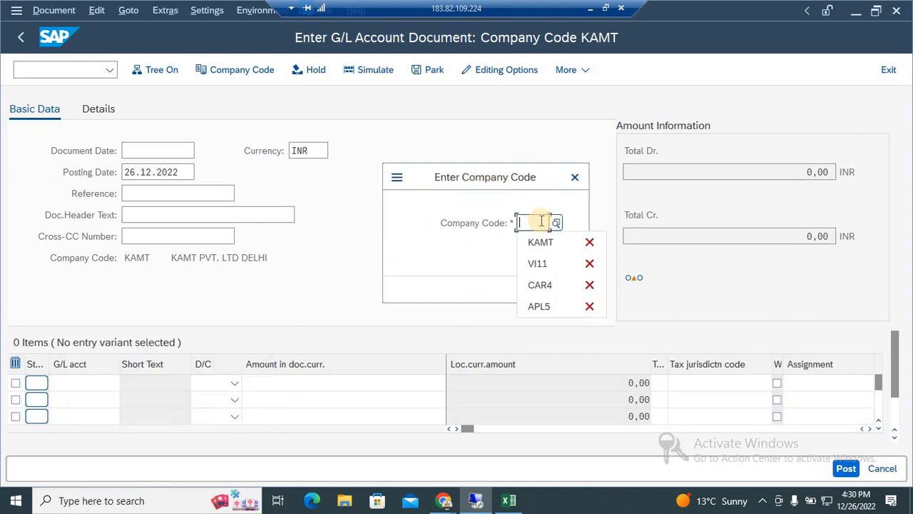
key("Down")
key("Down")
key("Return")
key("Return")
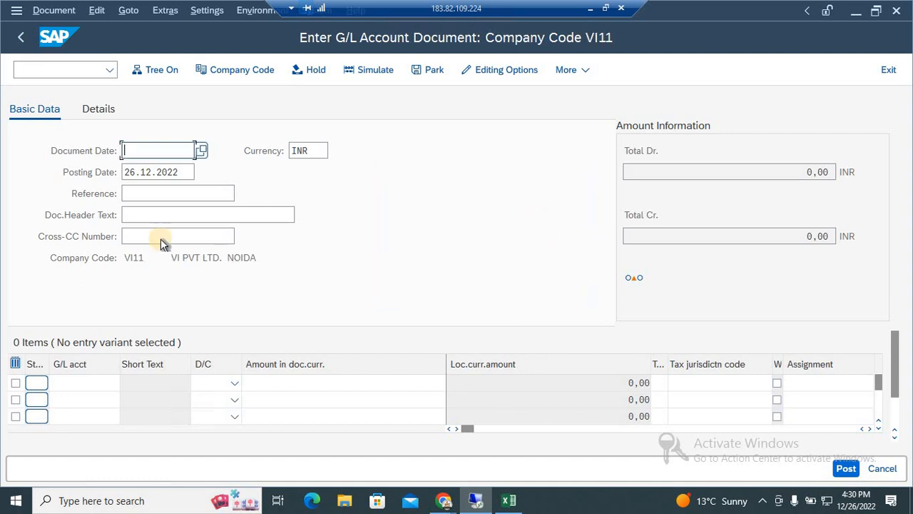
Set the document date to 26.12.2022 and enter PURCHASE as the document header text.
left_click(201, 152)
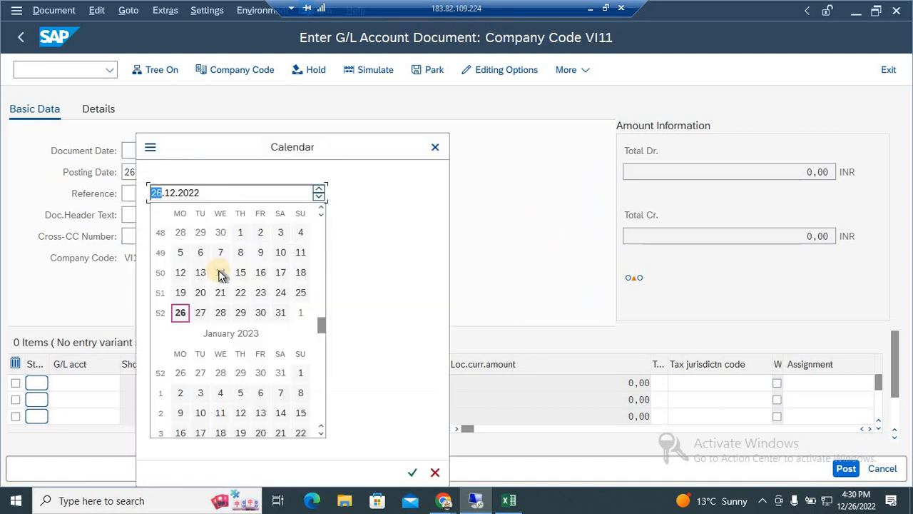
double_click(180, 312)
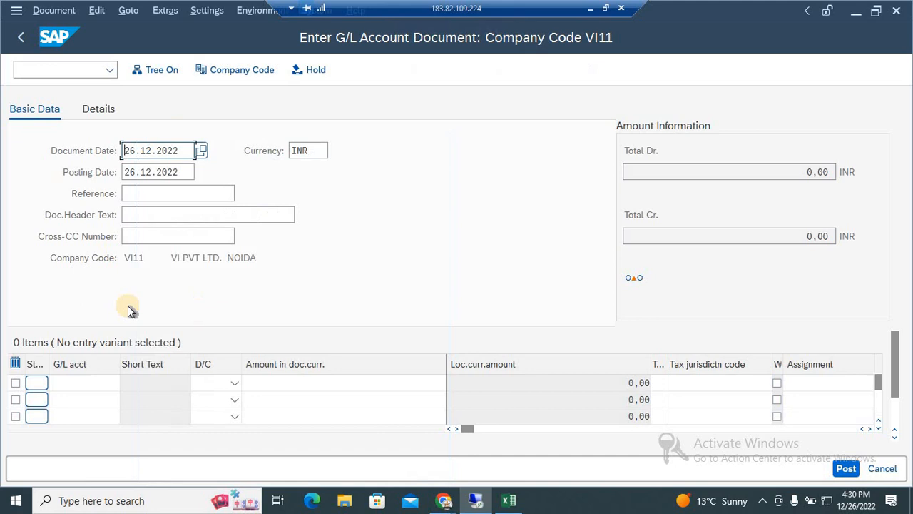
left_click(163, 218)
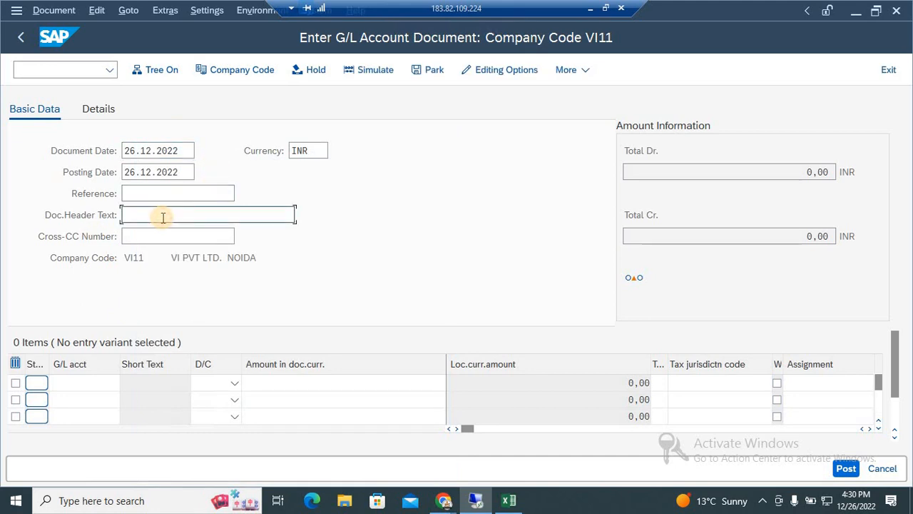
type("PURCHASE")
Enter the first line item with G/L account 700 PURCHASE A/C as a debit of 140.
left_click(101, 382)
left_click(126, 385)
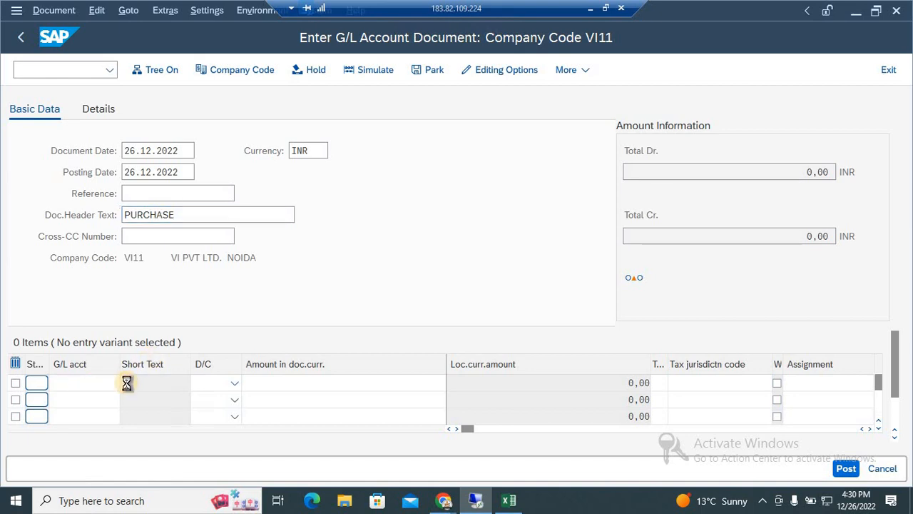
key("Down")
key("Down")
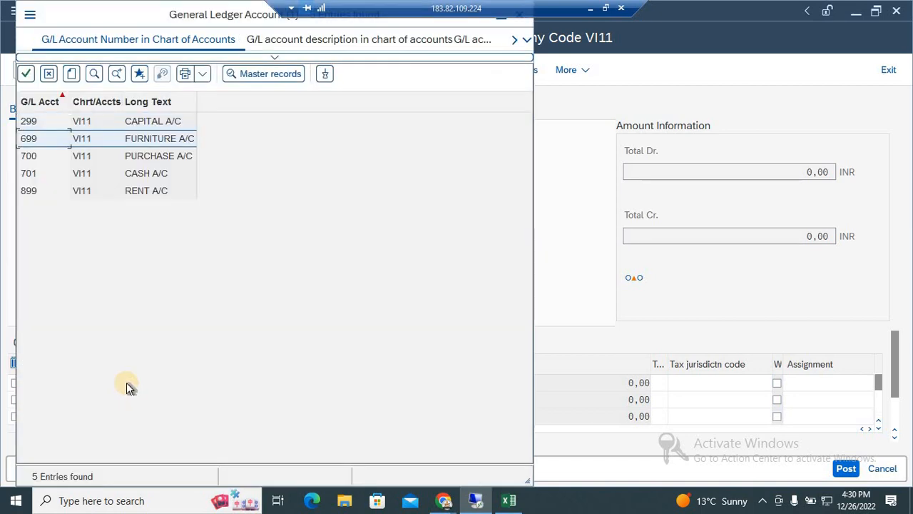
double_click(177, 163)
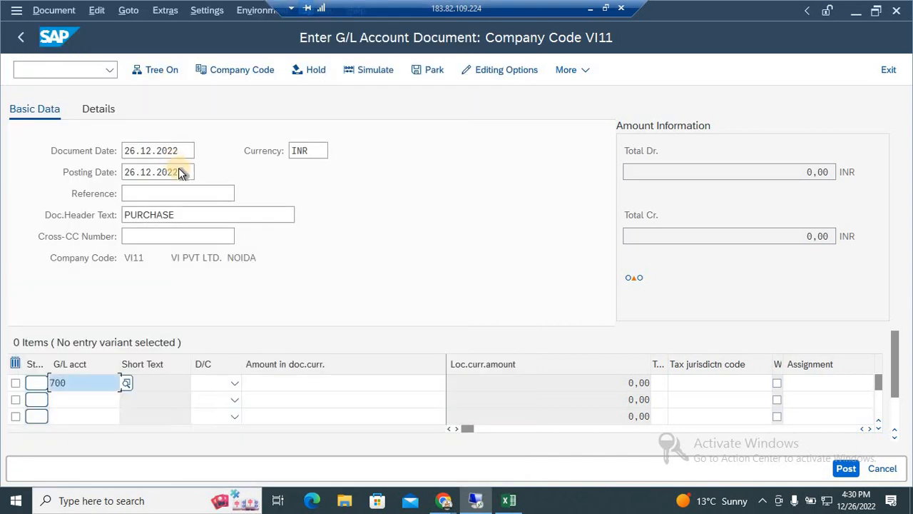
left_click(214, 383)
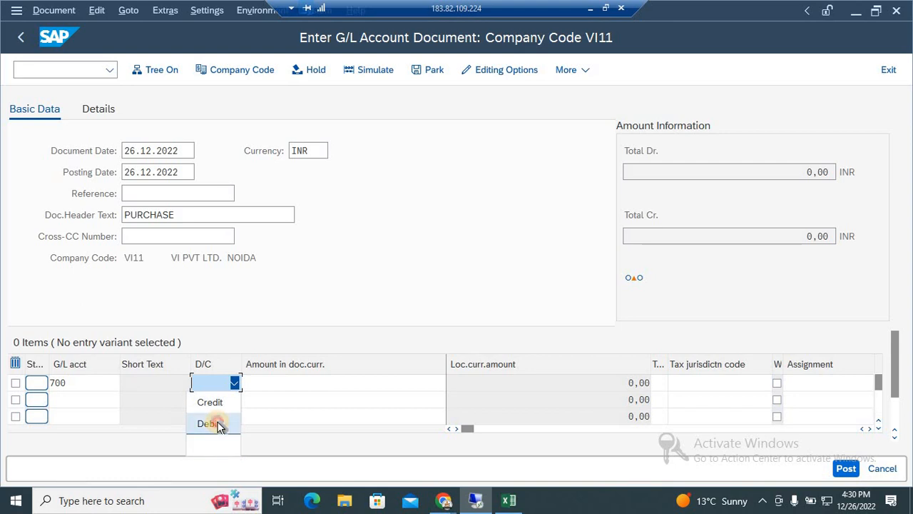
left_click(214, 424)
left_click(279, 379)
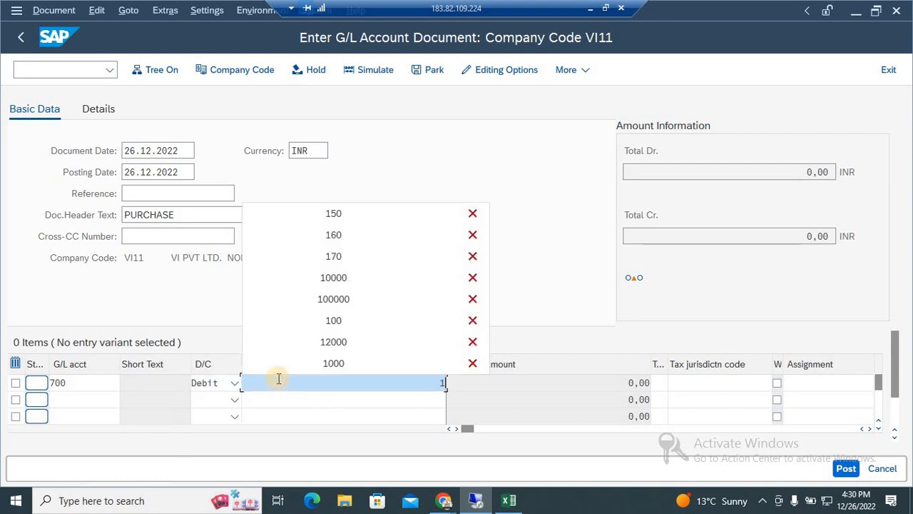
type("140")
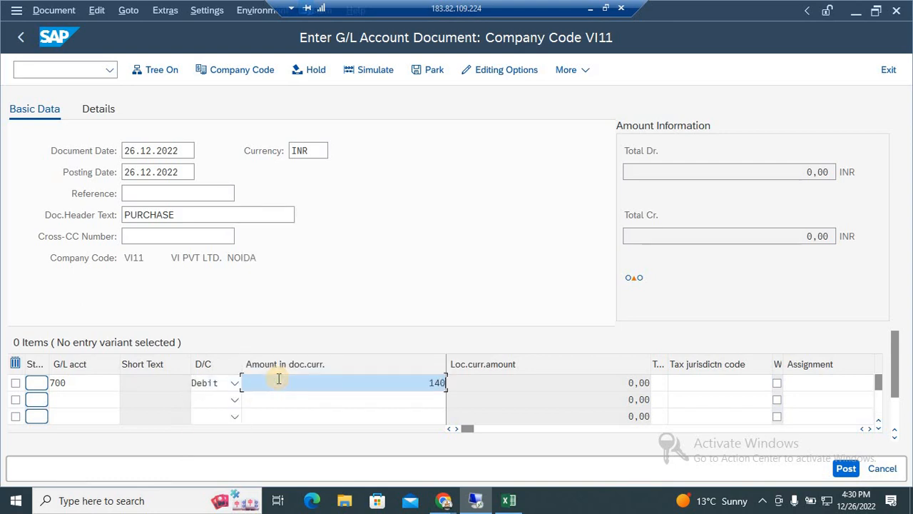
Enter the second line item with G/L account 701 CASH A/C as a credit of 140.
left_click(77, 399)
left_click(126, 401)
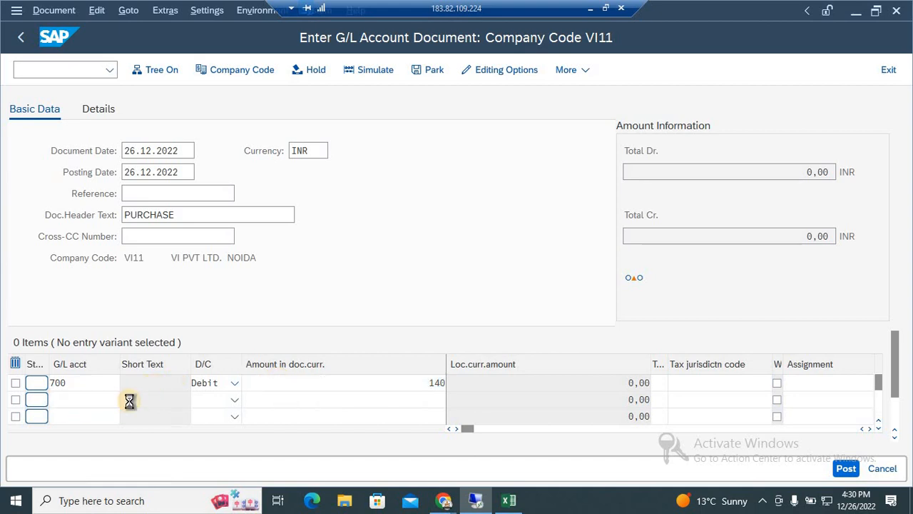
key("Return")
key("Down")
key("Down")
key("Down")
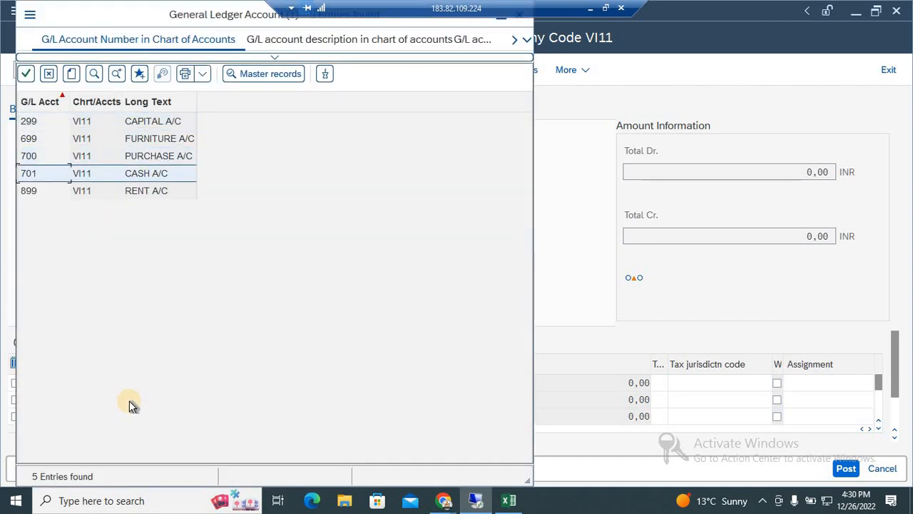
key("Return")
left_click(206, 399)
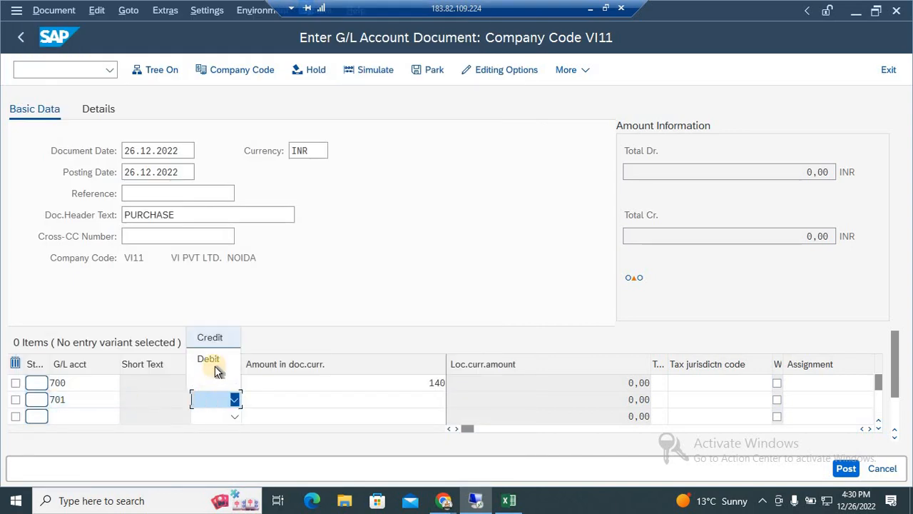
left_click(221, 337)
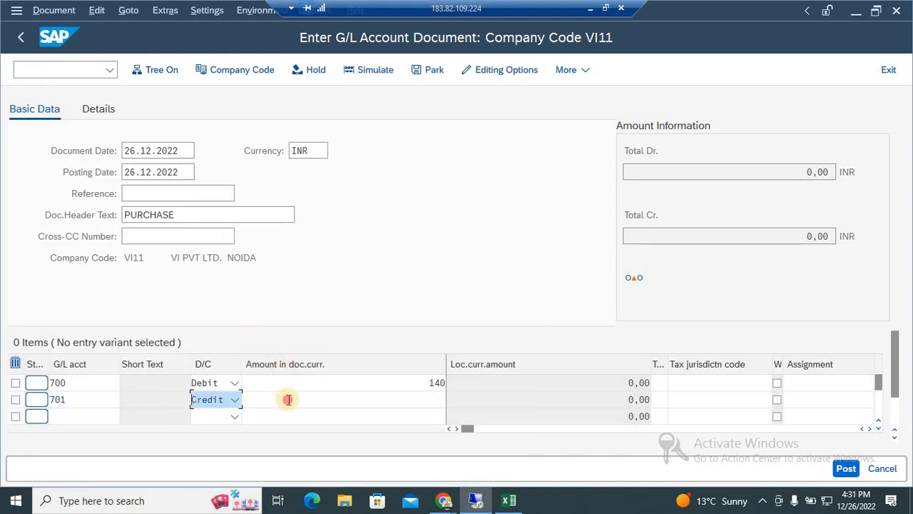
left_click(289, 399)
type("140")
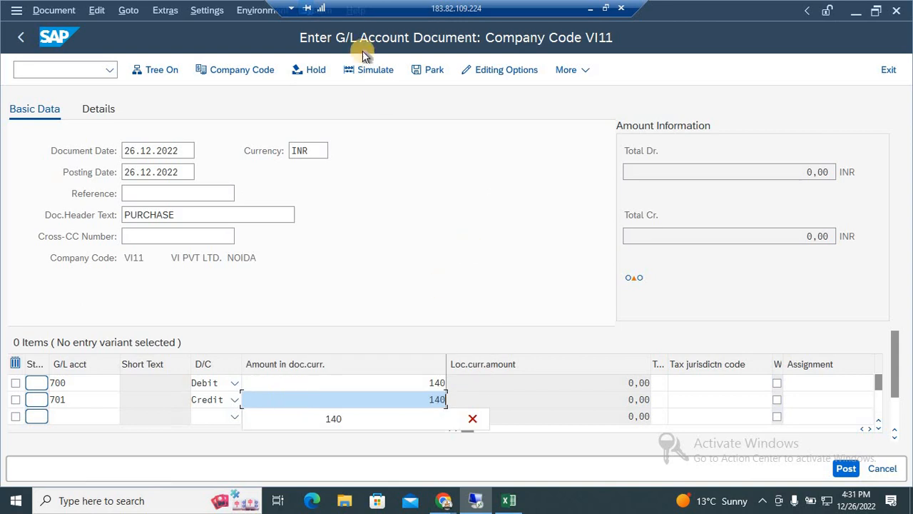
Hold the purchase document under the temporary document number INVOICE-16.
left_click(314, 74)
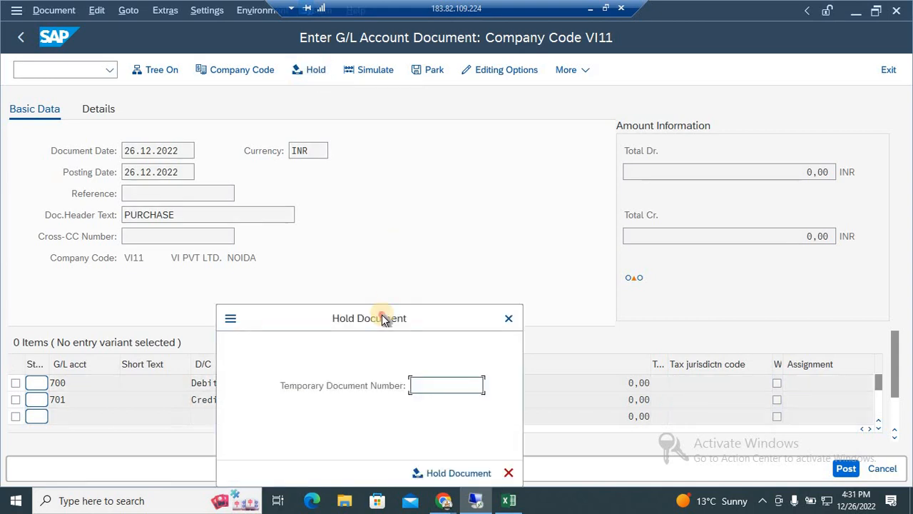
left_click_drag(382, 316, 461, 182)
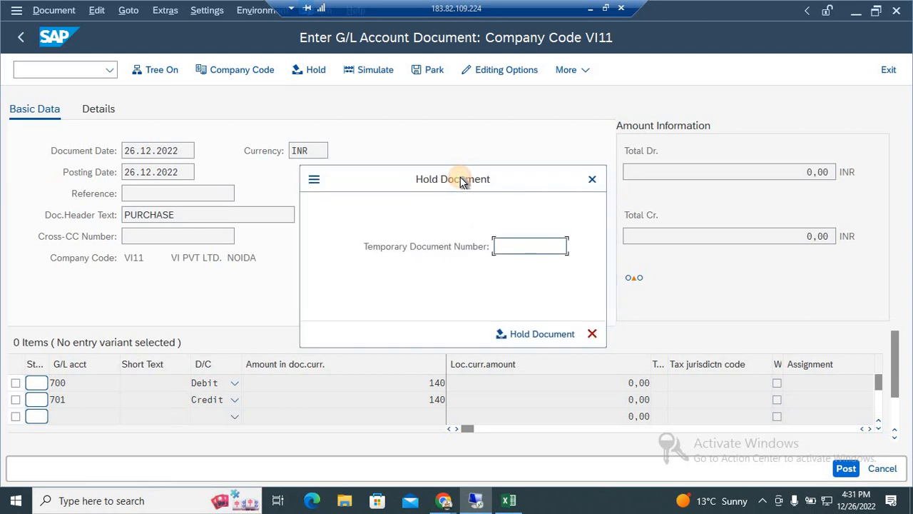
left_click(516, 246)
type("INV")
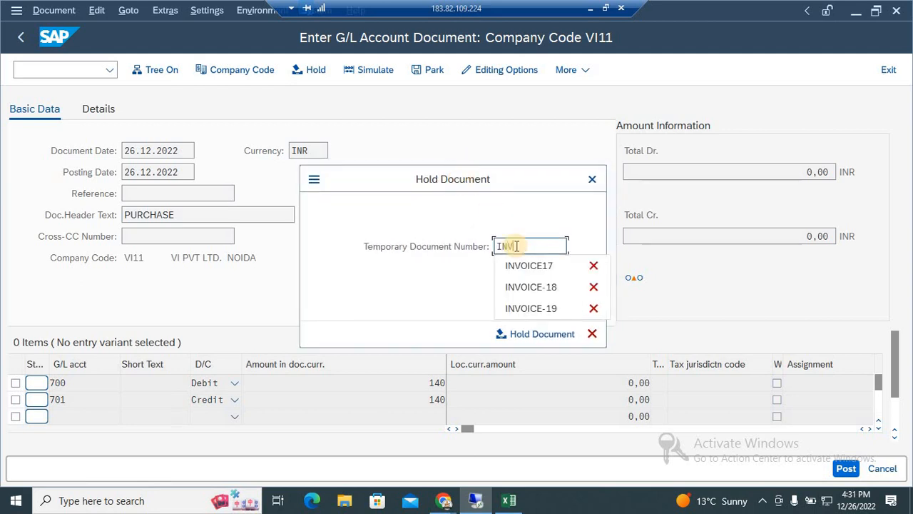
type("OICE-16")
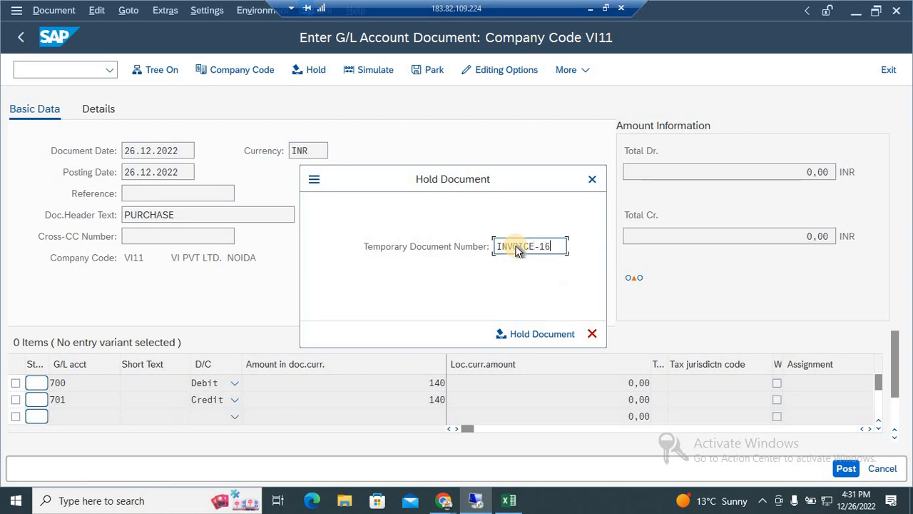
key("Return")
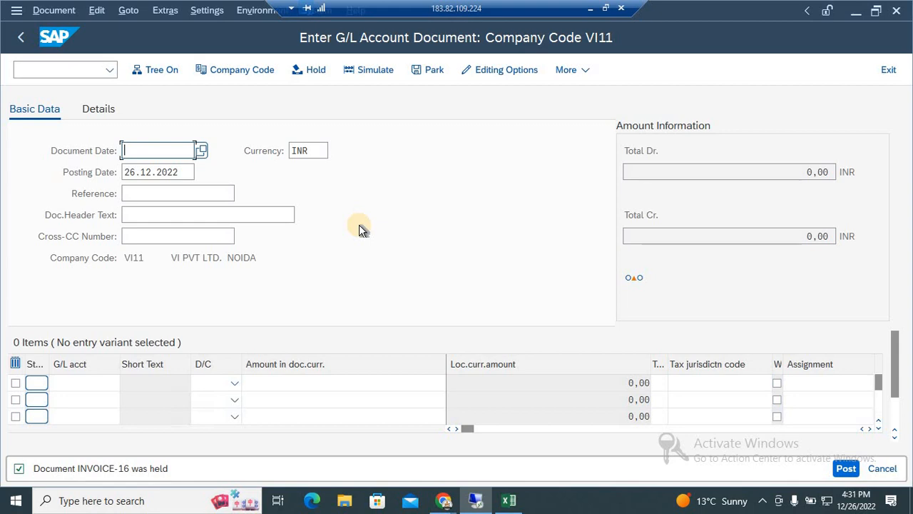
Display the held documents tree and open INVOICE-16 and INVOICE-18 to review their entries.
left_click(159, 74)
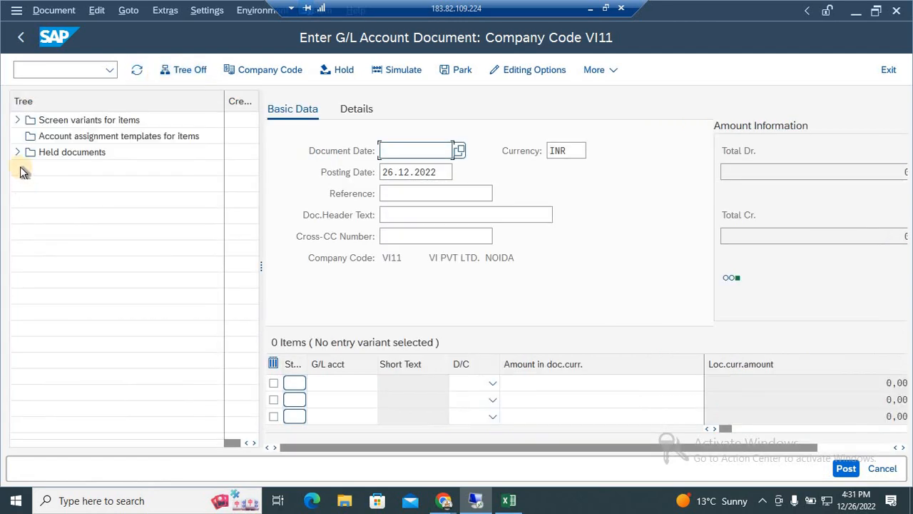
left_click(19, 158)
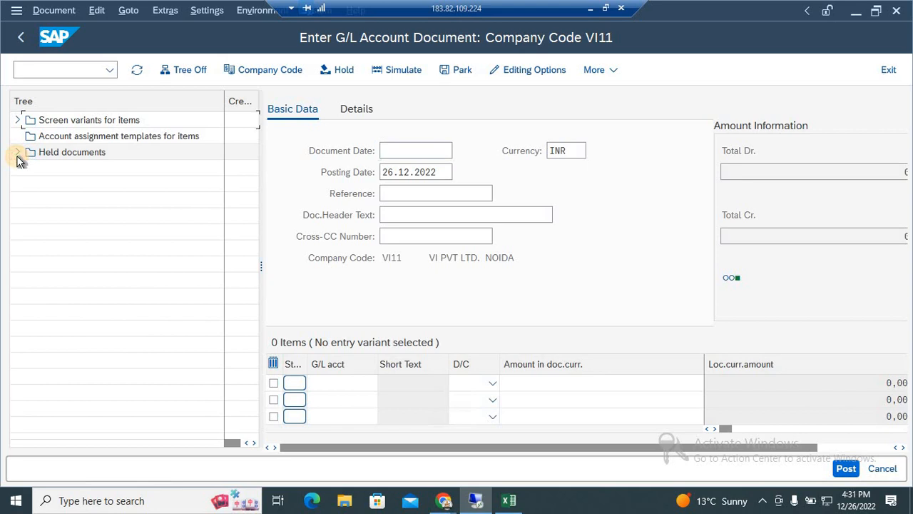
left_click(20, 157)
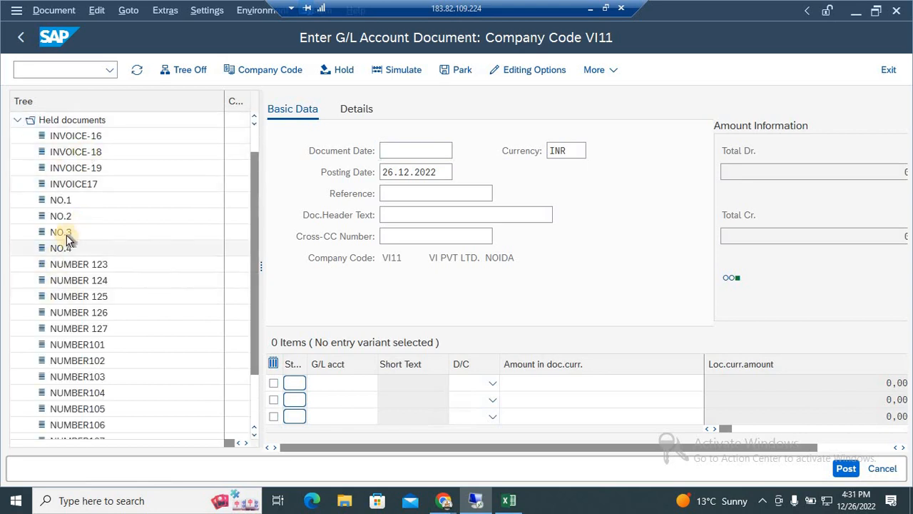
left_click(112, 138)
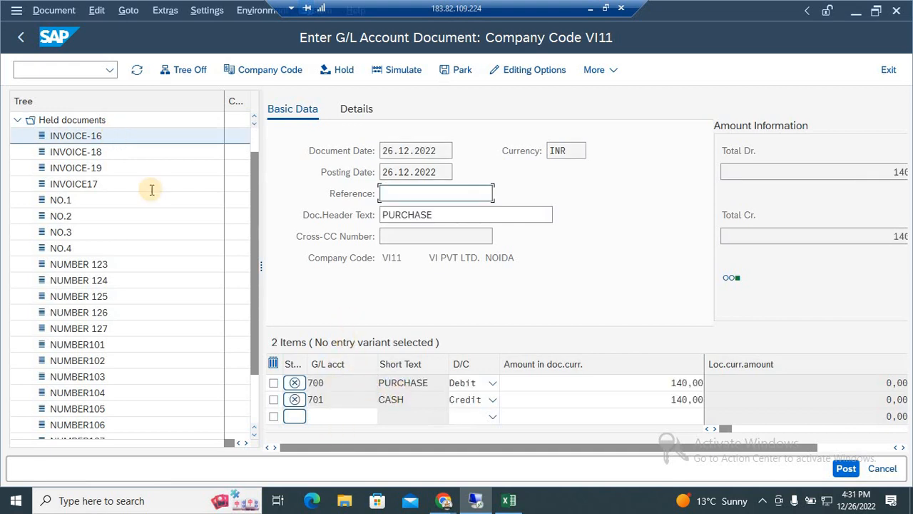
double_click(100, 152)
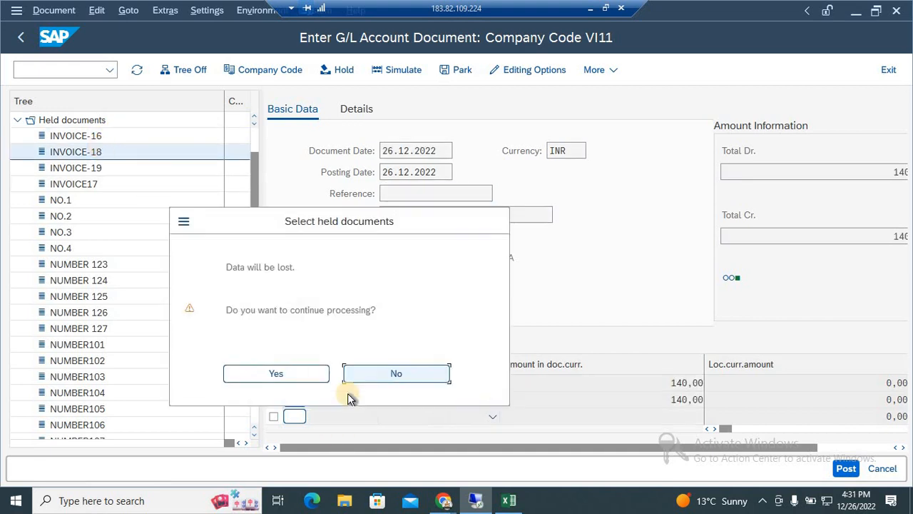
left_click(300, 373)
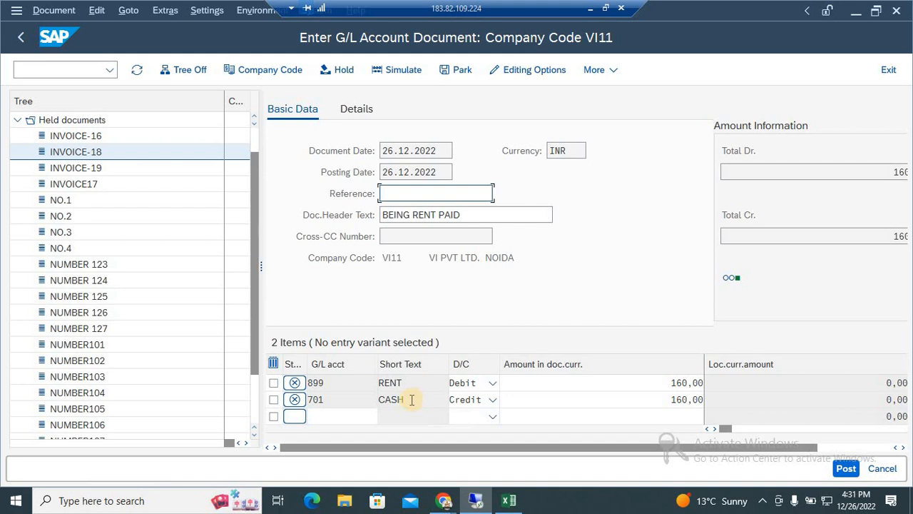
Leave the held document with /n and narrow the navigation tree on the SAP Easy Access screen.
left_click(87, 70)
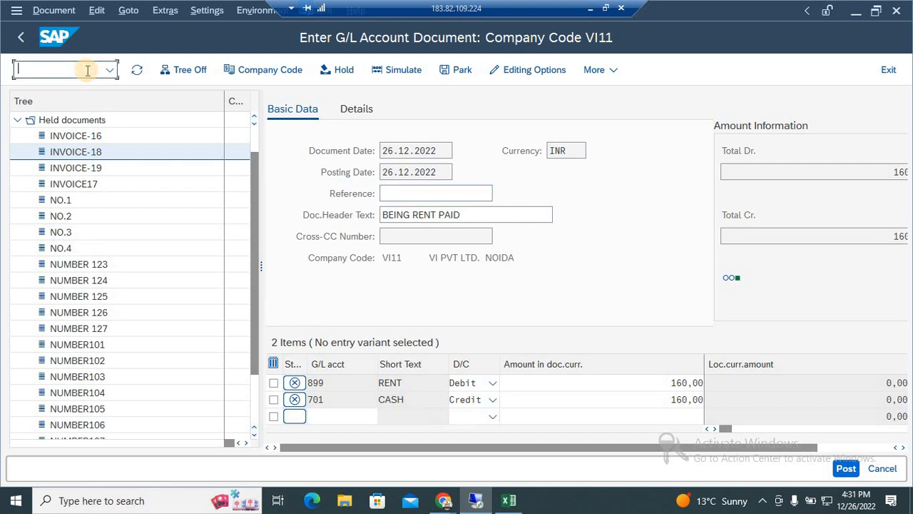
type("/n")
key("Return")
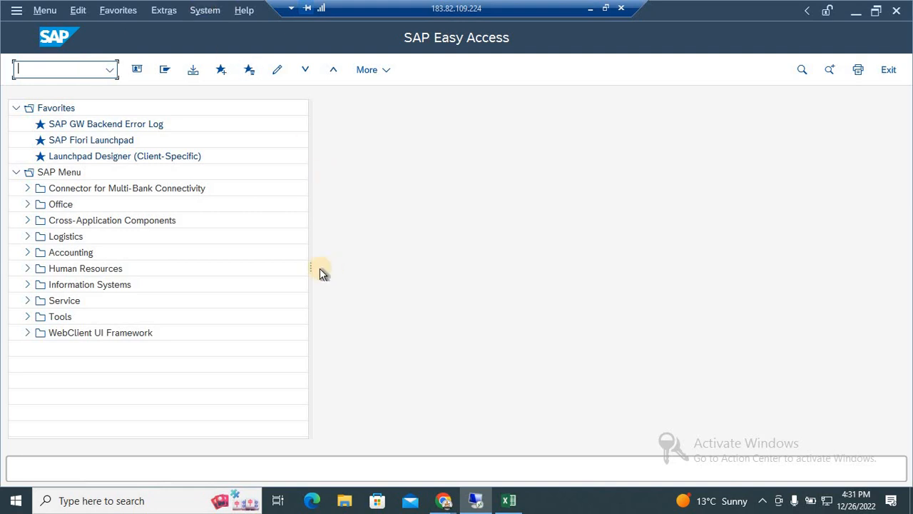
left_click_drag(308, 265, 220, 262)
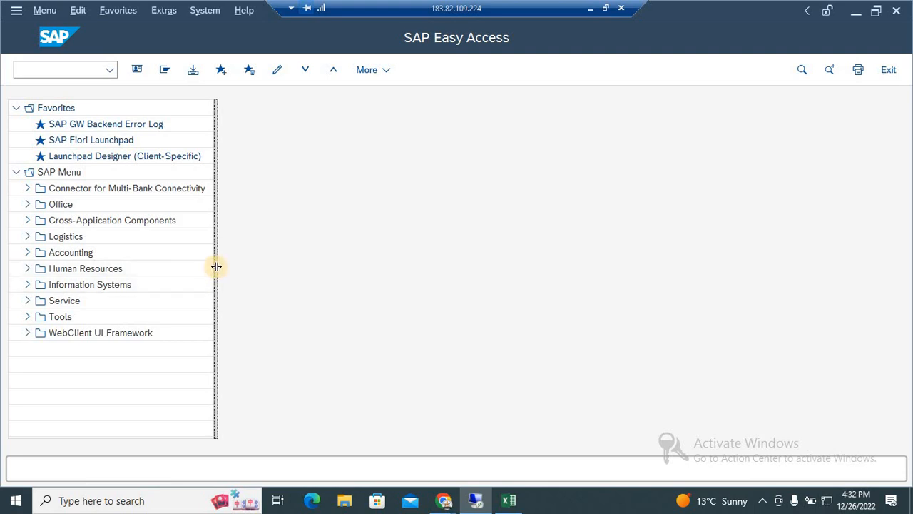
left_click_drag(216, 266, 235, 270)
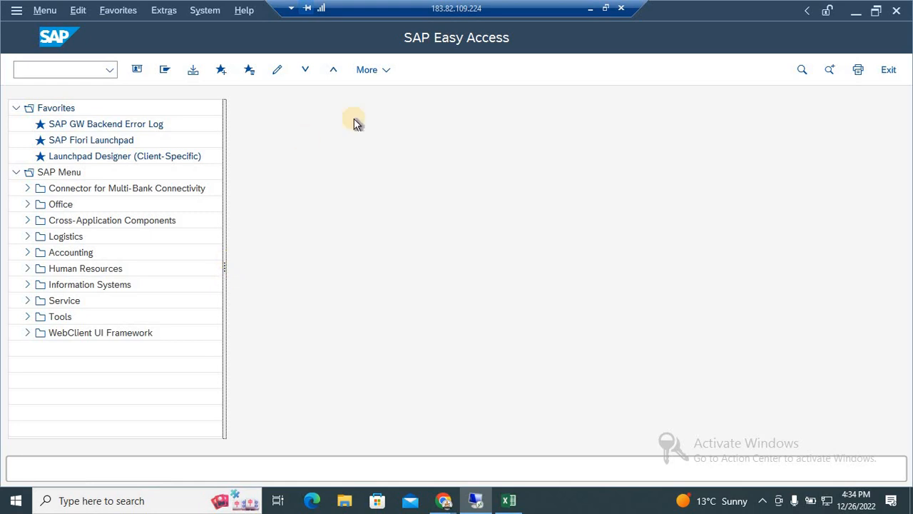
Switch from the remote desktop to the Google Meet call, stop presenting the screen, and minimize the browser.
left_click(592, 8)
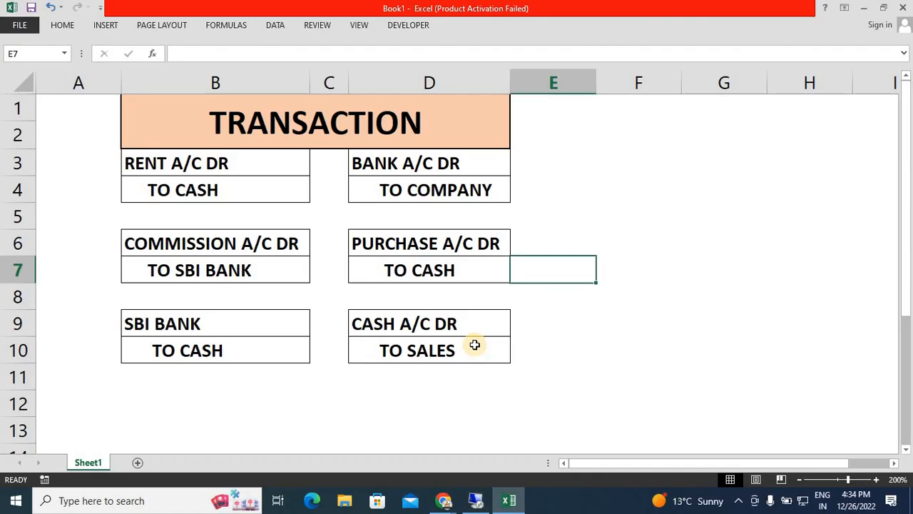
mouse_move(448, 503)
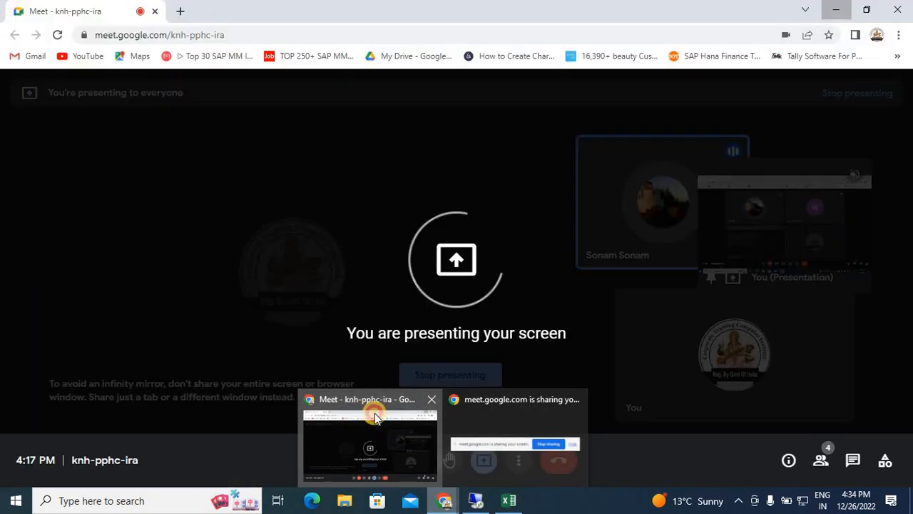
left_click(373, 413)
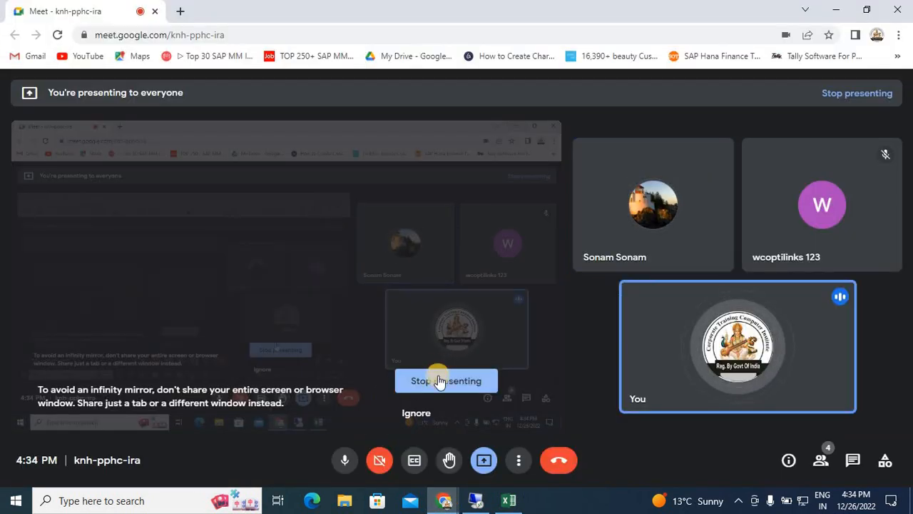
left_click(441, 381)
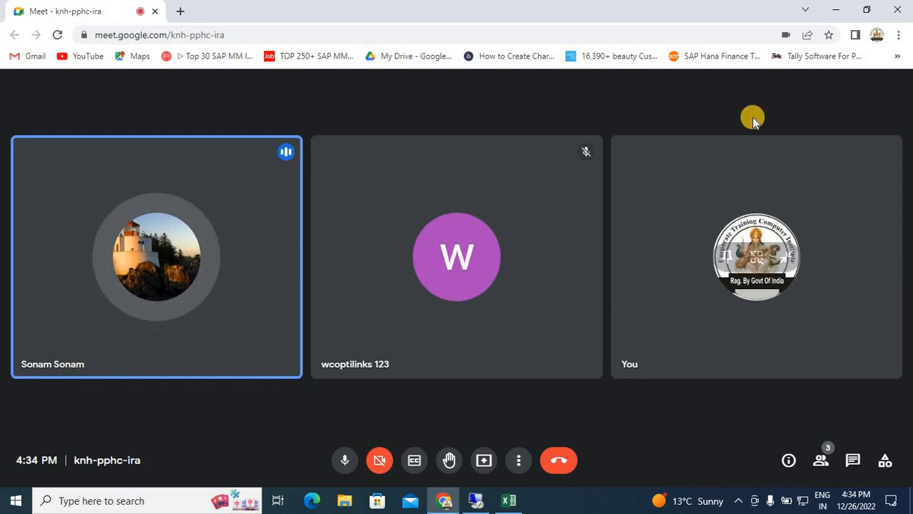
left_click(840, 6)
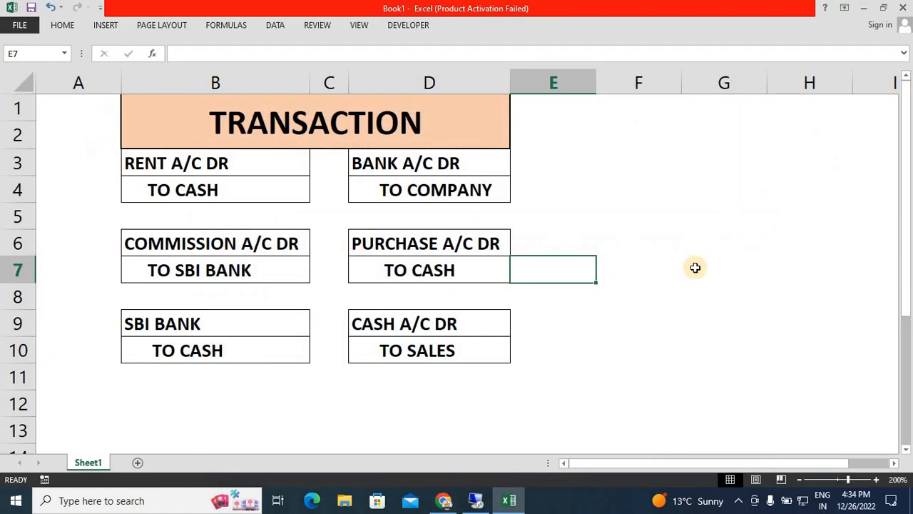